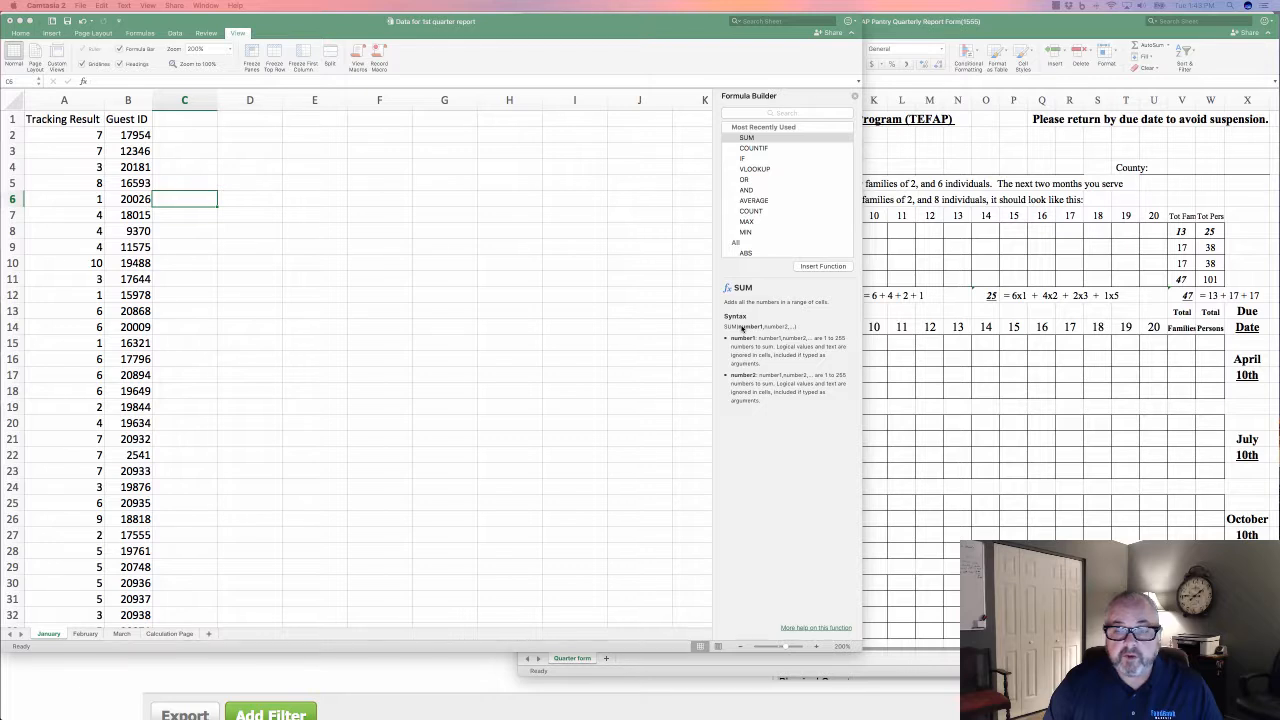
Look over the blank quarterly report form and the January, February, March and Calculation Page sheets of the first-quarter data workbook
left_click(1001, 146)
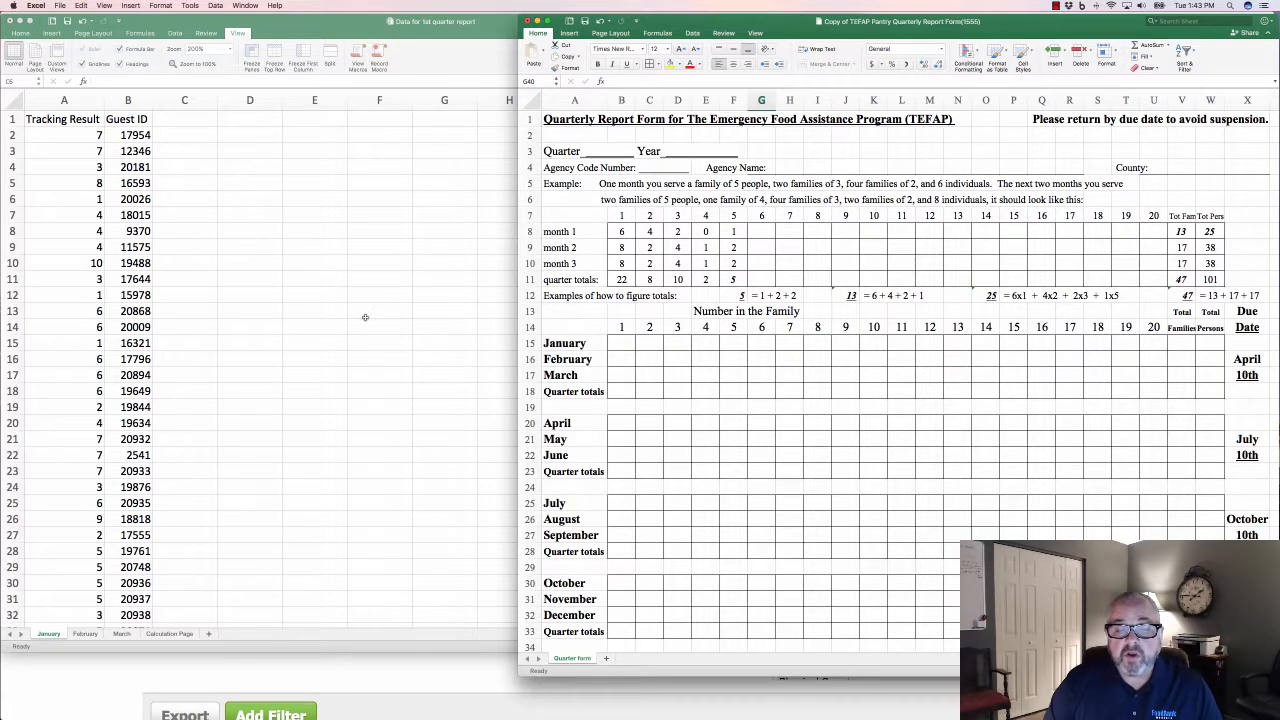
left_click_drag(618, 346, 1013, 347)
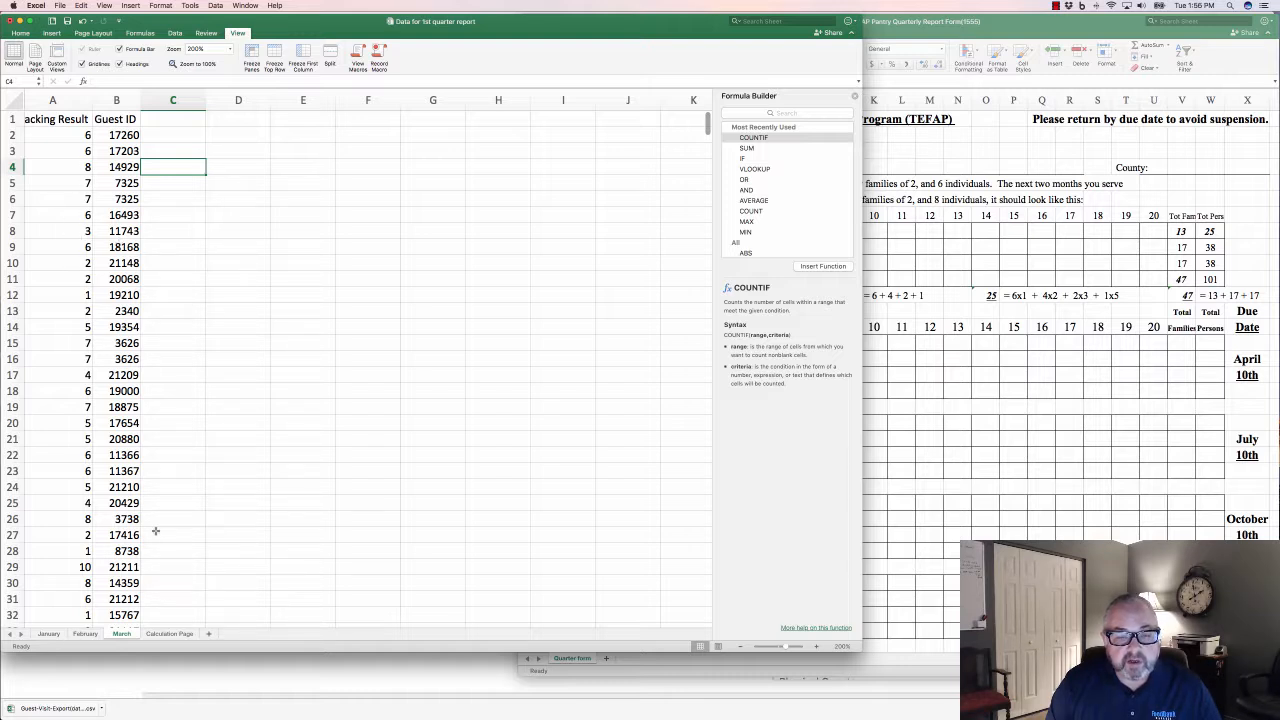
left_click(48, 634)
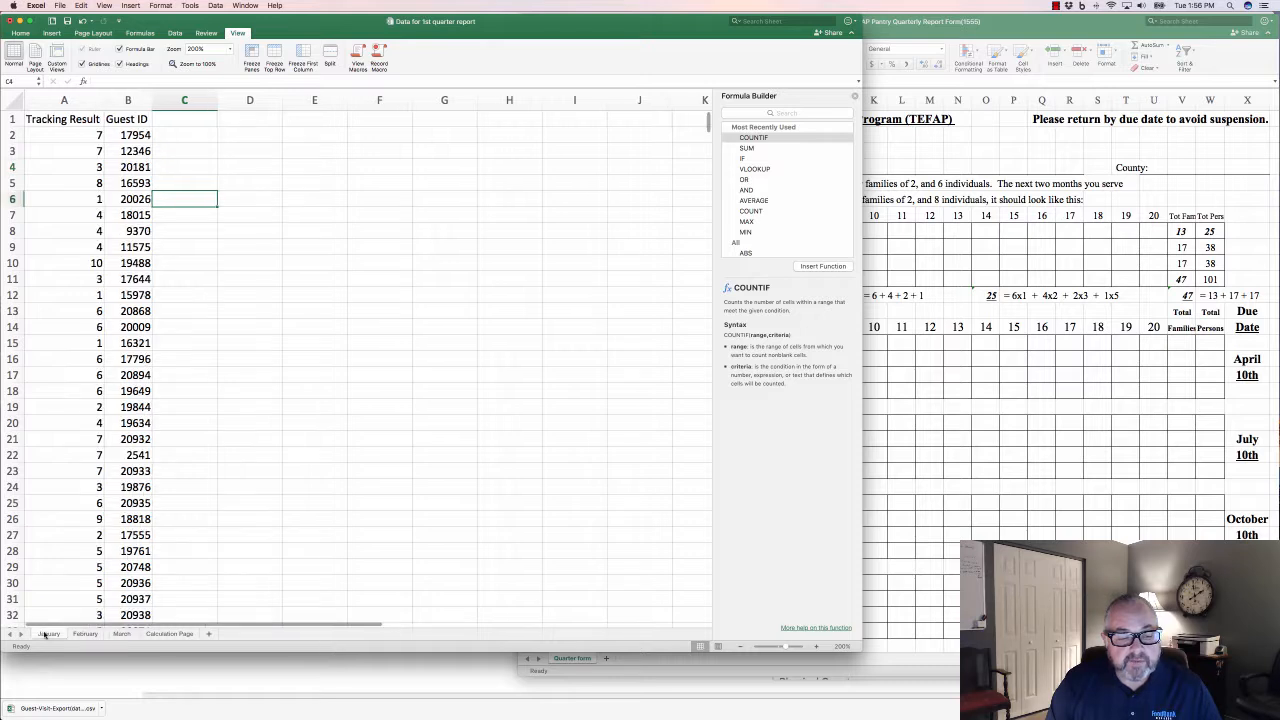
left_click(84, 635)
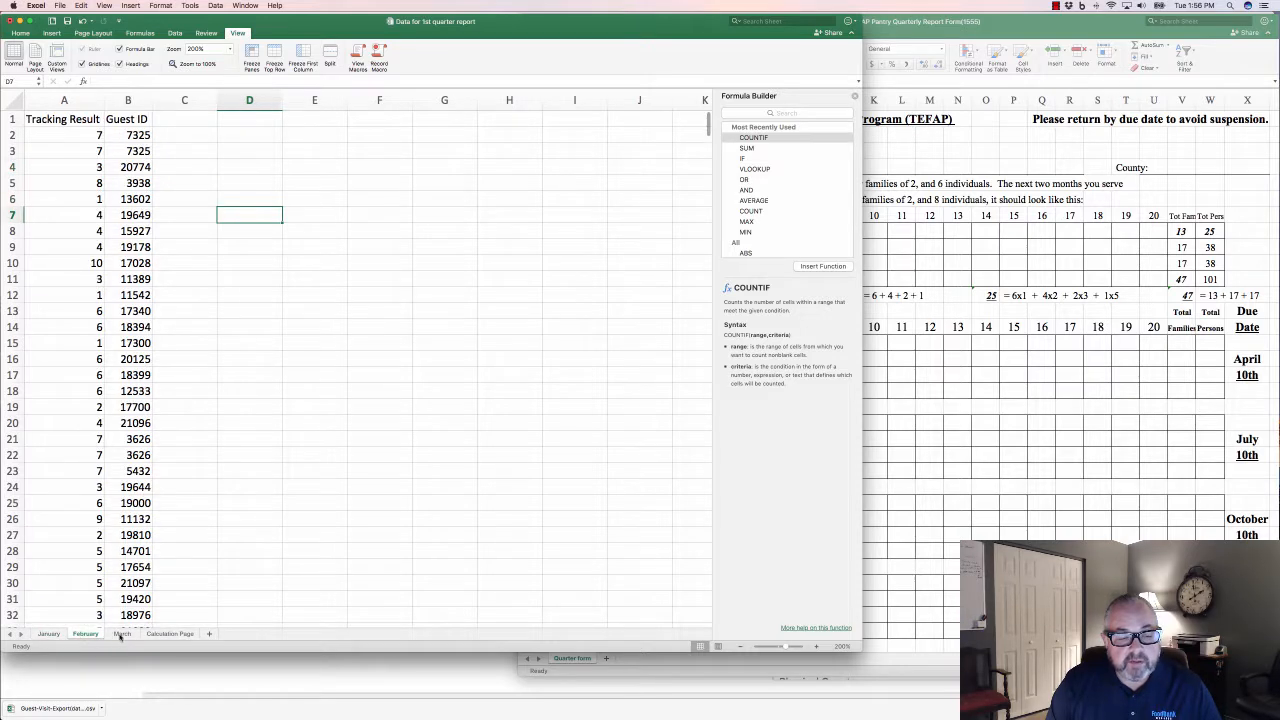
left_click(120, 635)
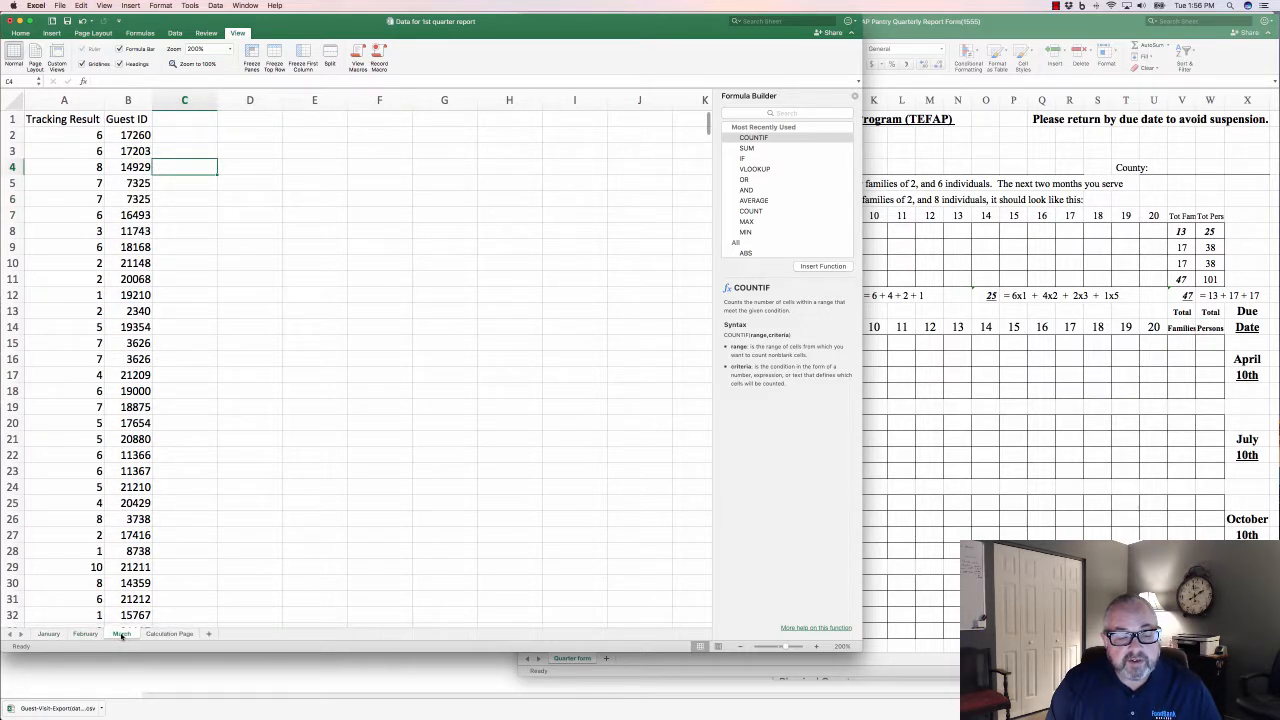
double_click(120, 635)
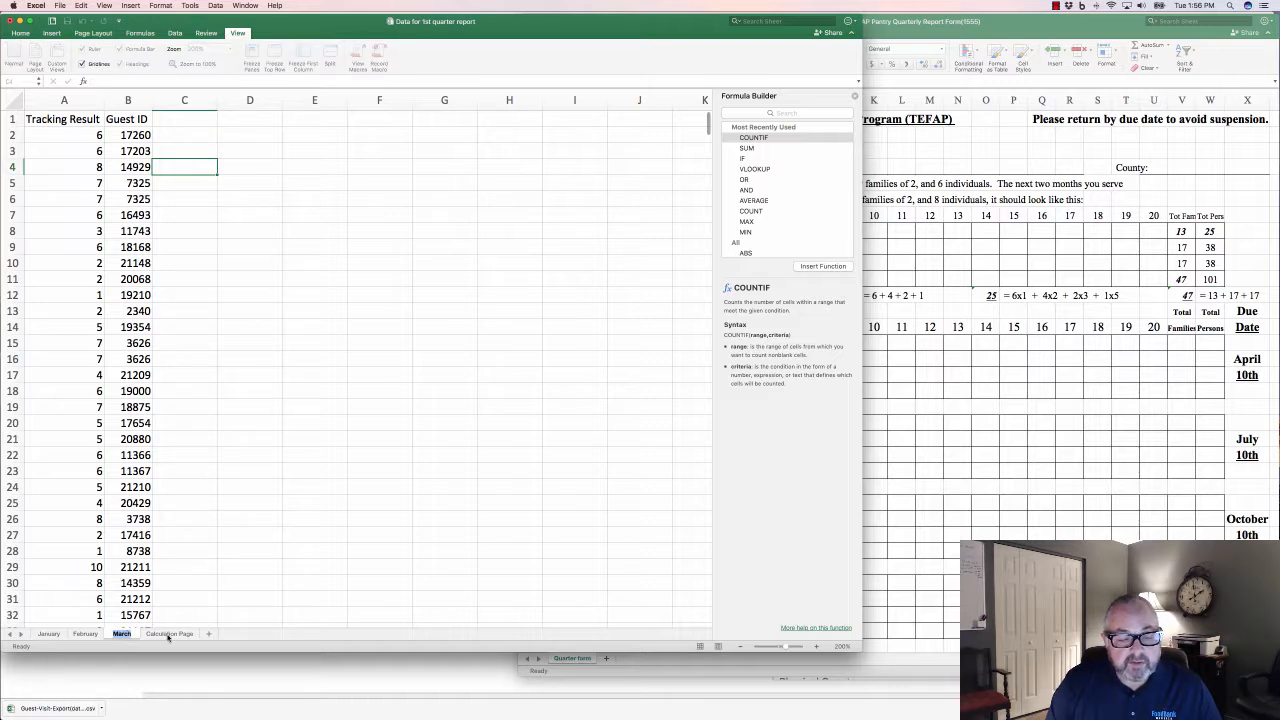
left_click(168, 634)
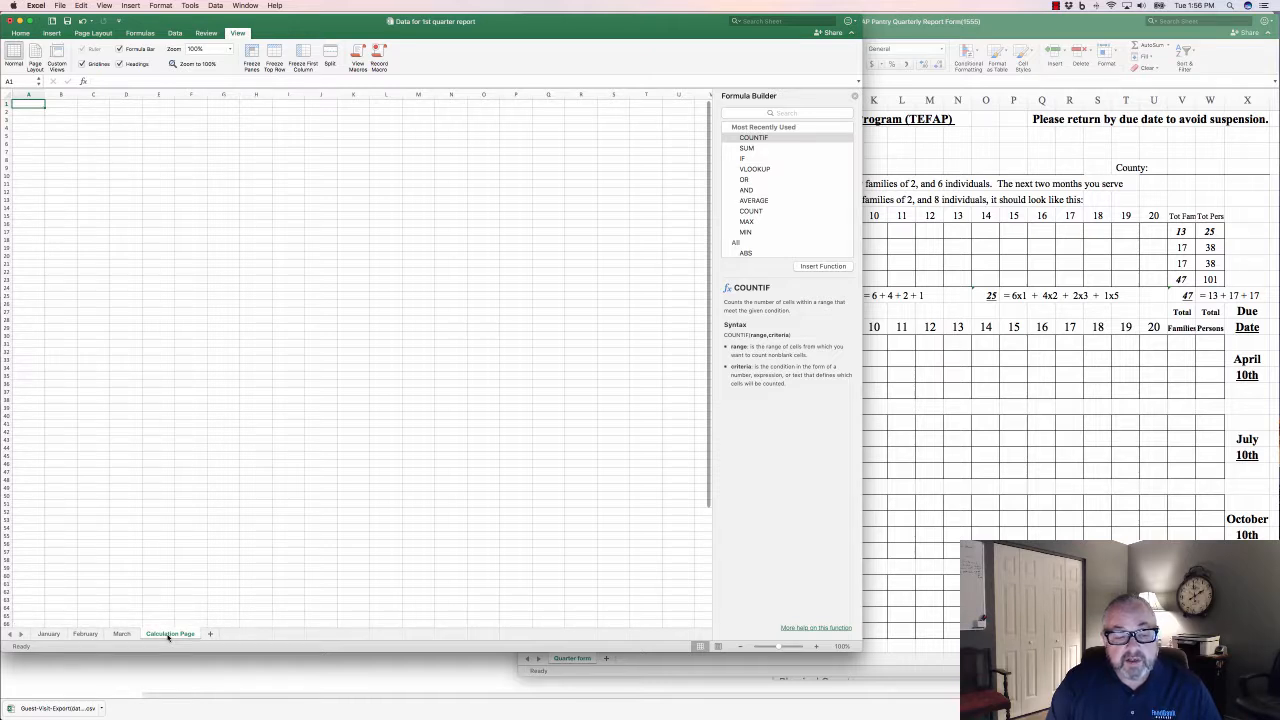
left_click(49, 634)
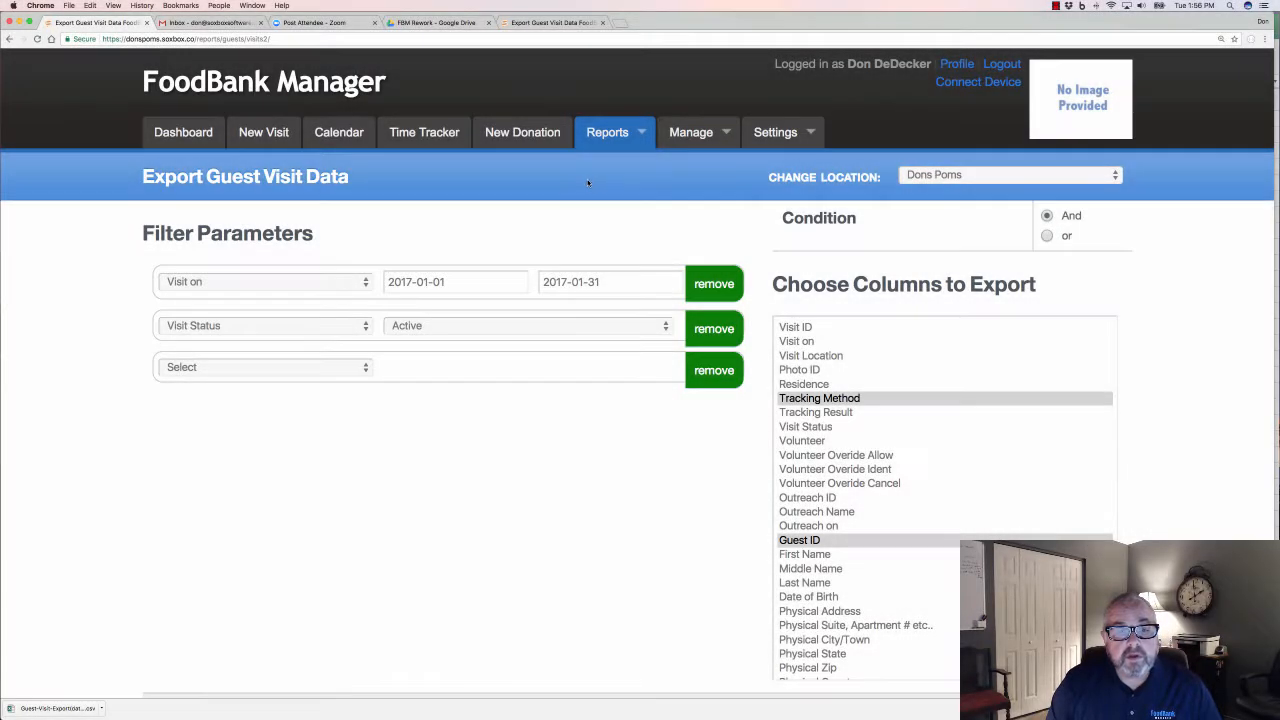
Switch to FoodBank Manager in Chrome and open the guest Visit History Export report
left_click(622, 132)
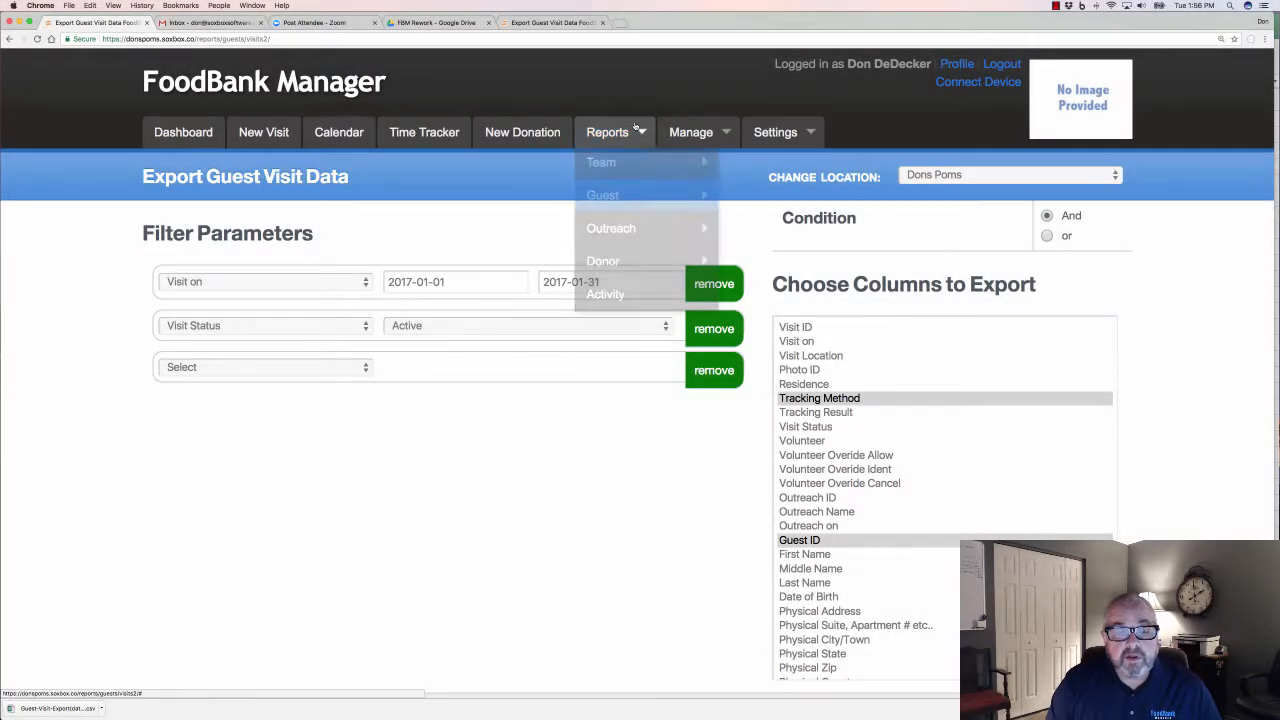
mouse_move(617, 196)
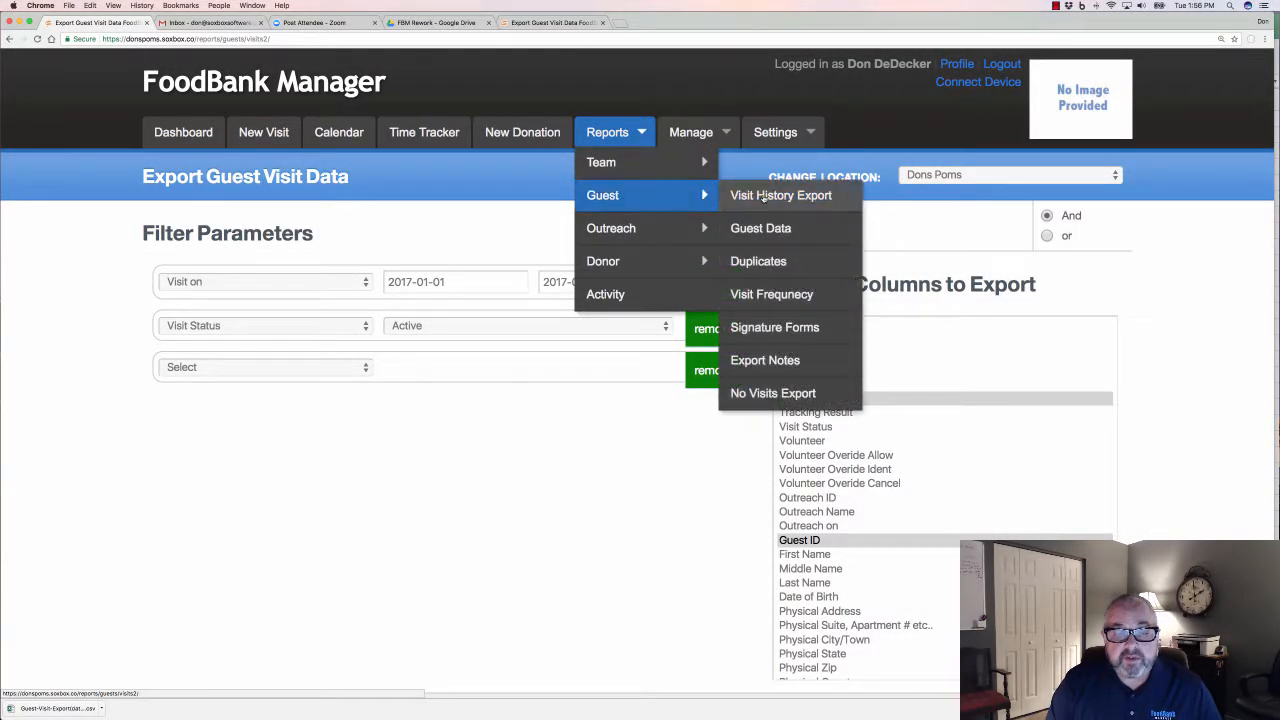
left_click(763, 196)
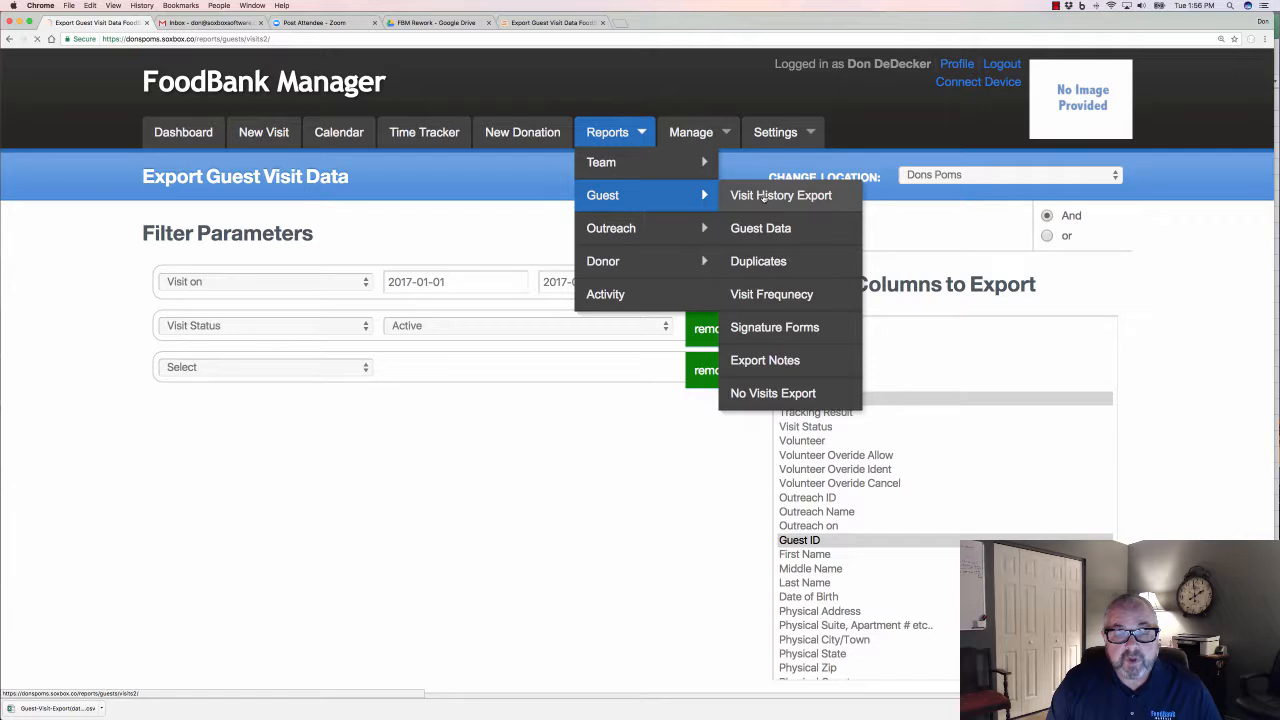
Set the Visit on filter to the date range 2017-01-01 through 2017-01-31
left_click(470, 281)
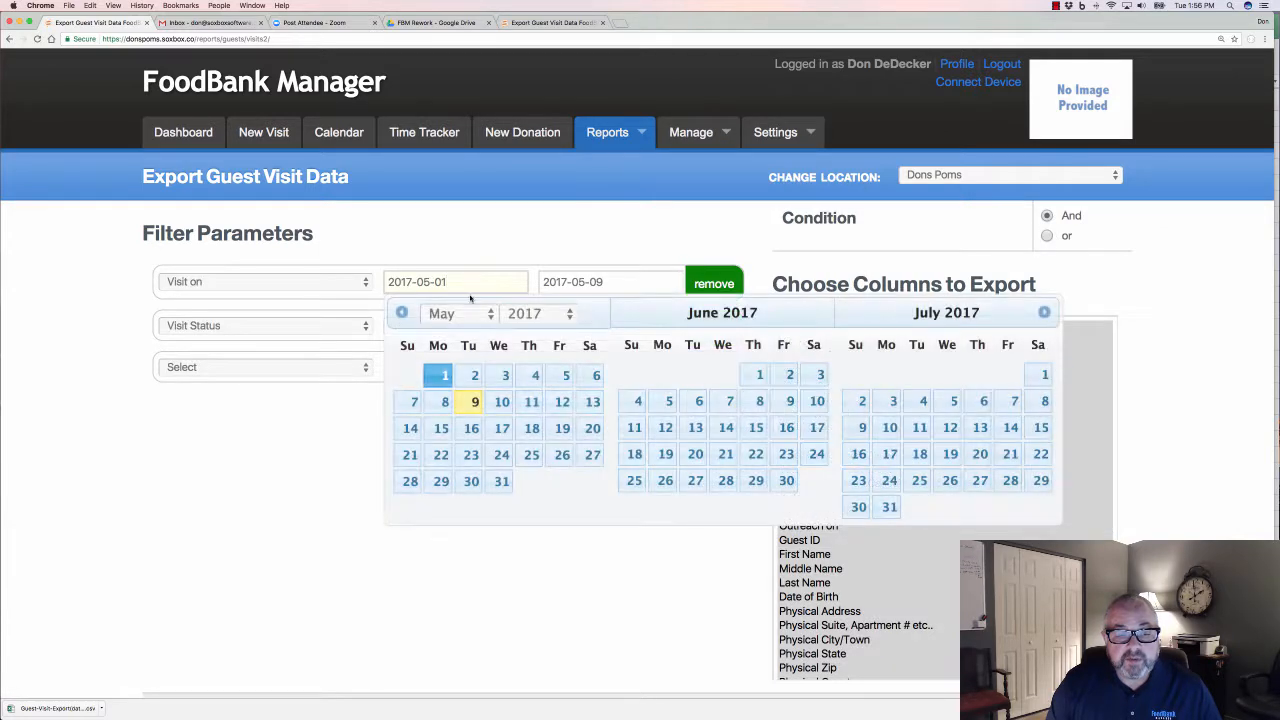
left_click(466, 314)
left_click(452, 252)
left_click(411, 376)
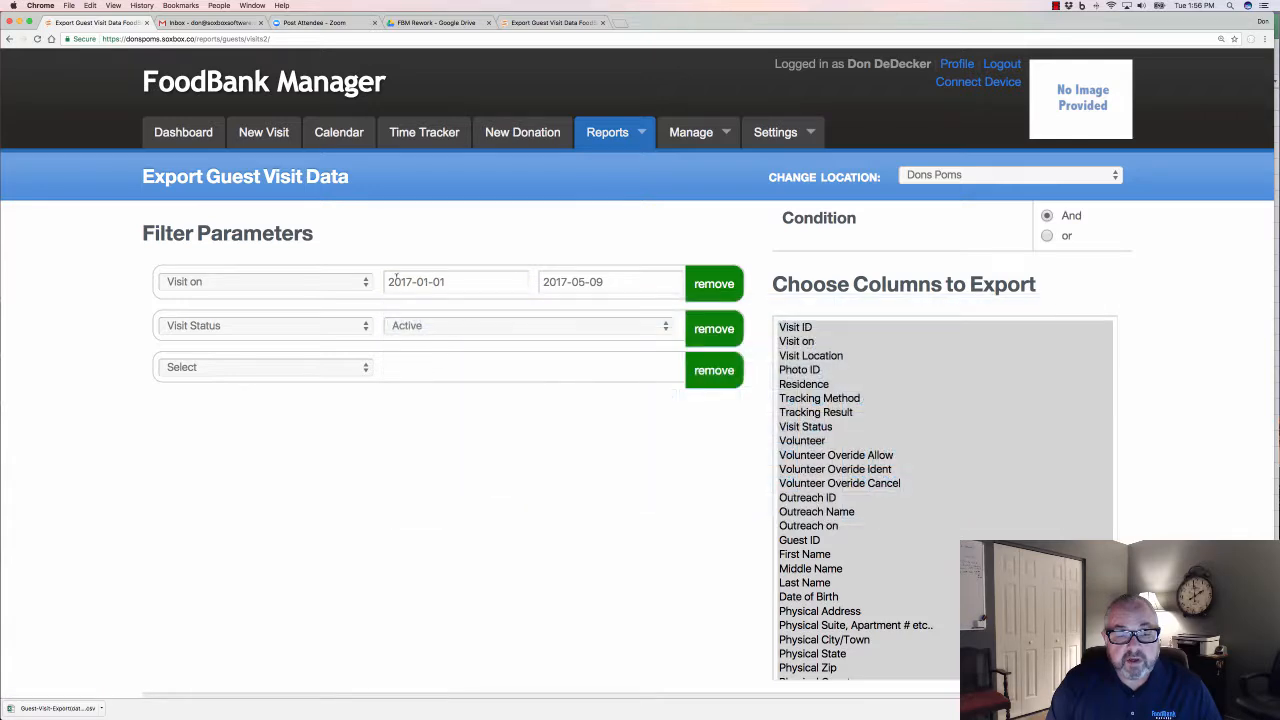
left_click(617, 282)
left_click(621, 314)
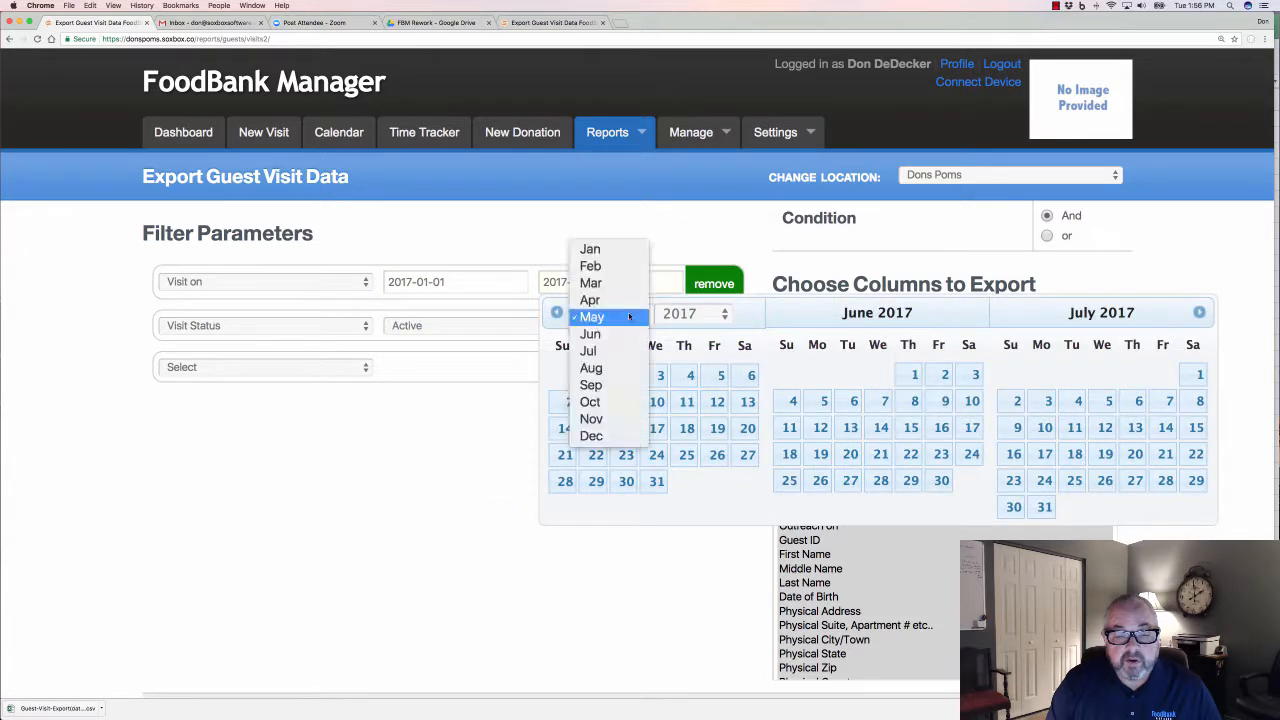
left_click(619, 253)
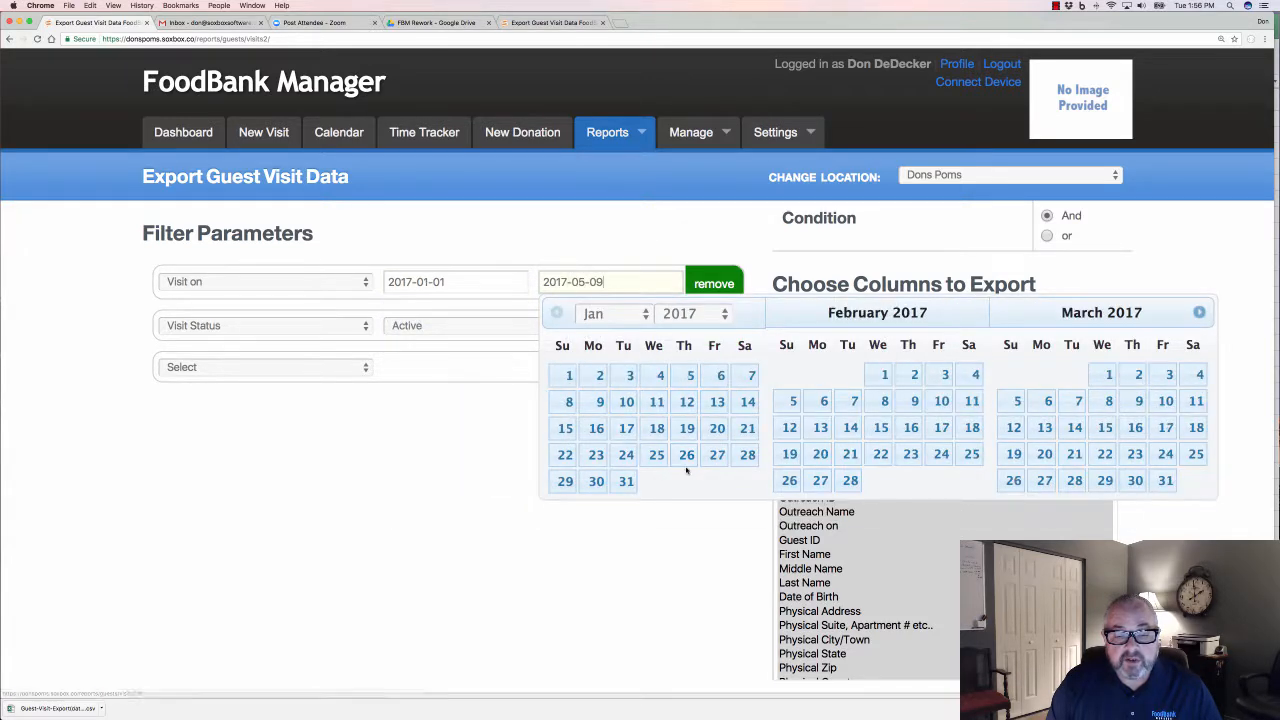
left_click(626, 481)
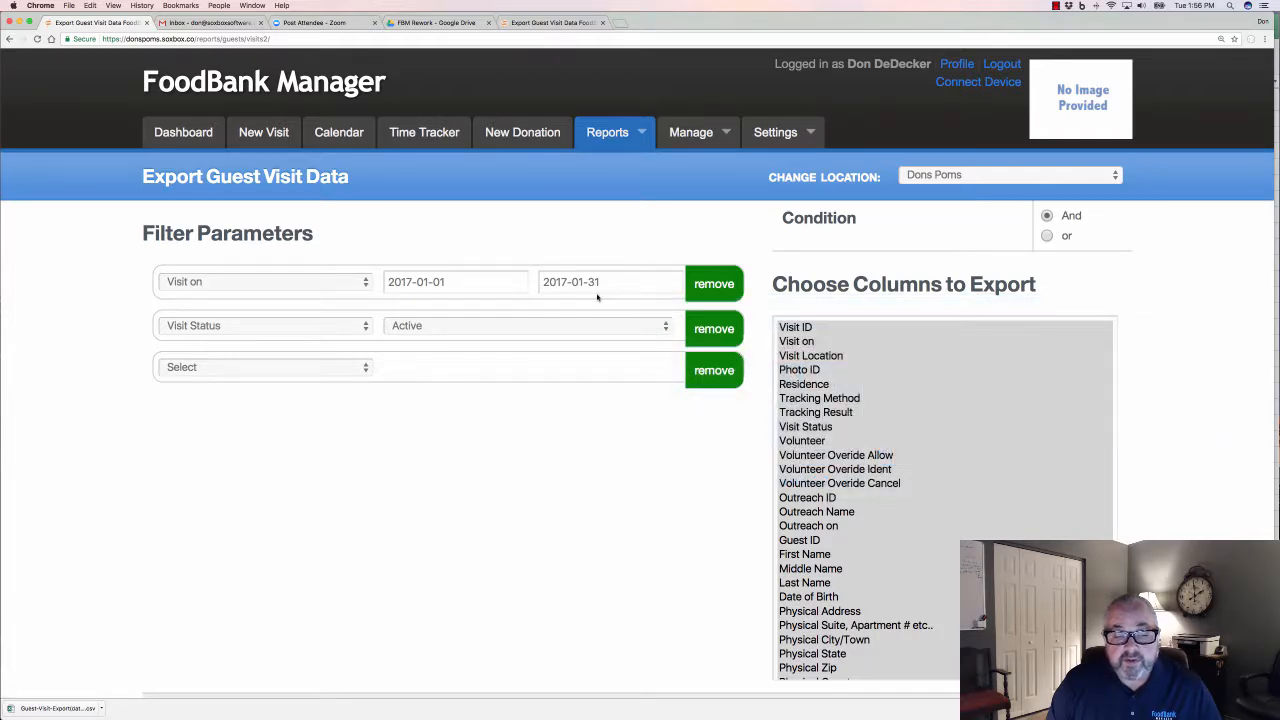
Set the empty third filter to Tracking Method with the value Food
left_click(299, 369)
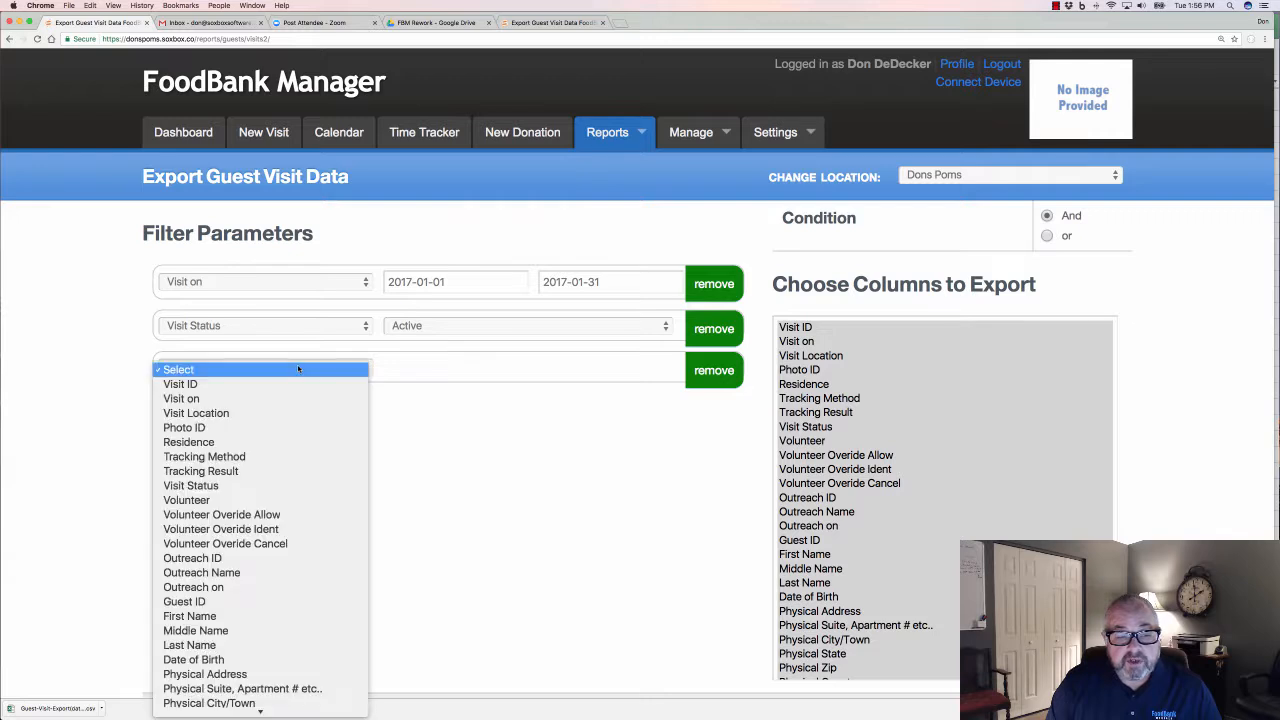
left_click(269, 460)
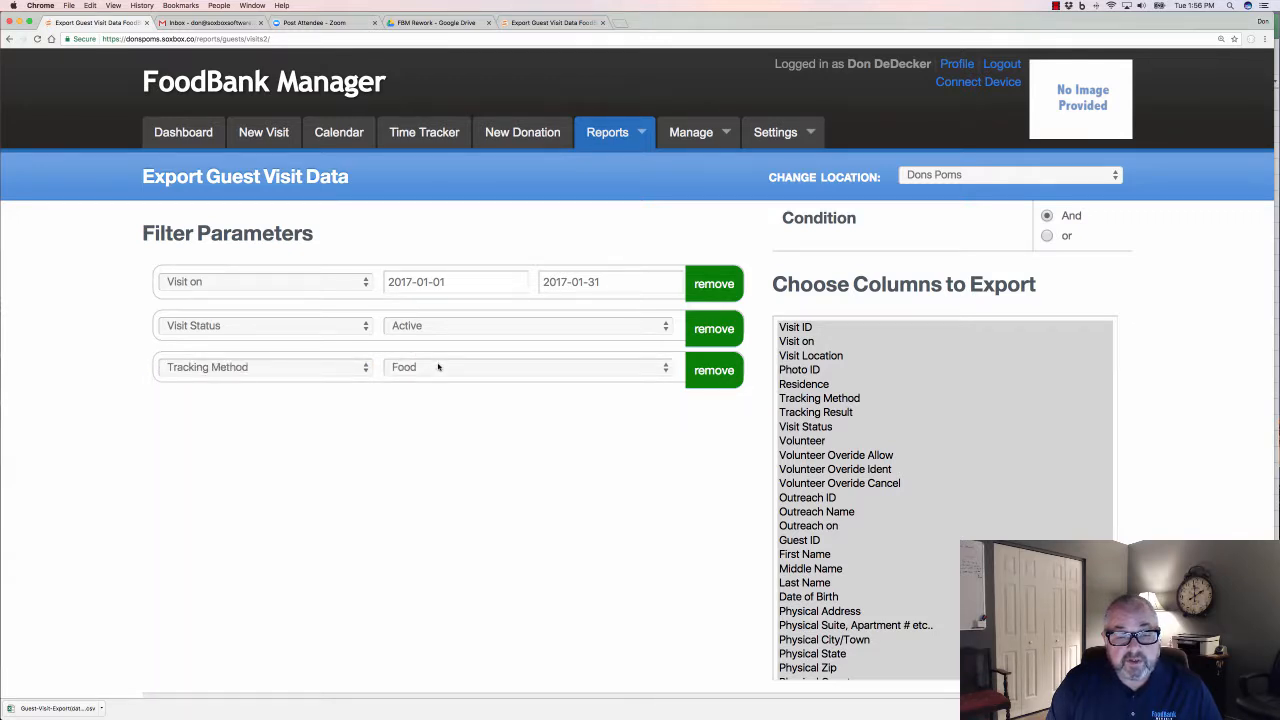
left_click(438, 367)
left_click(440, 368)
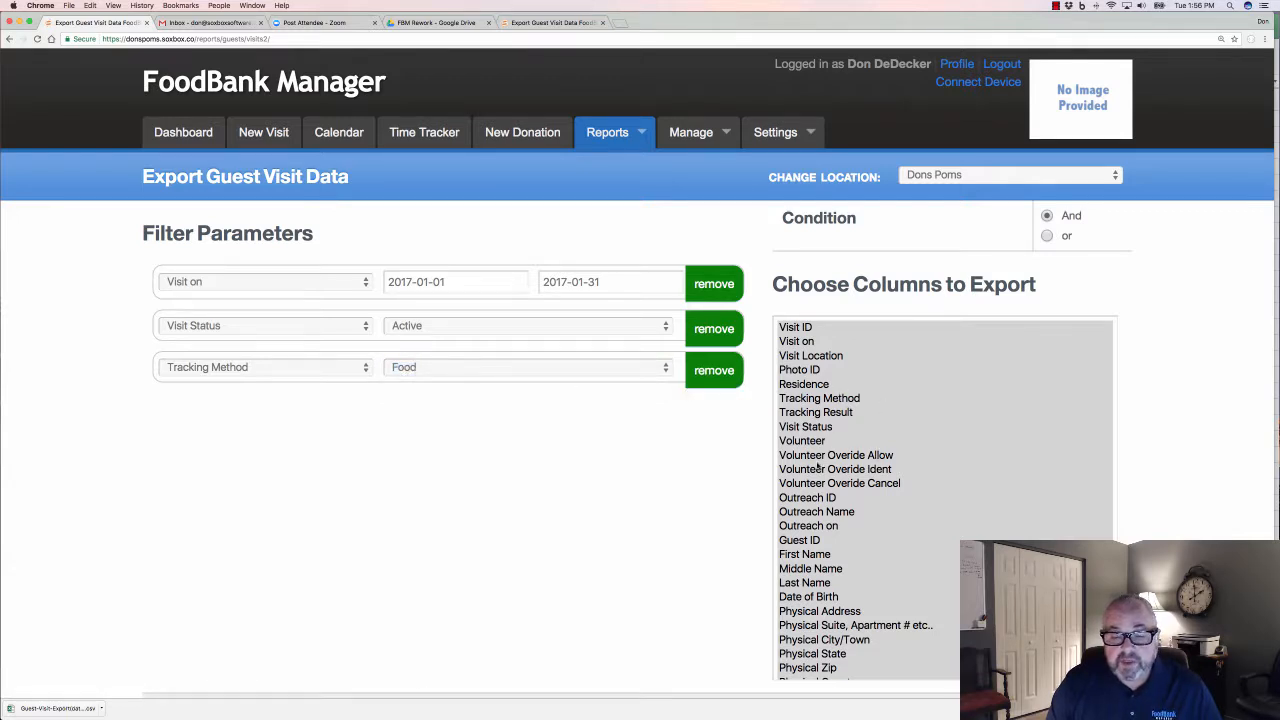
Choose only the Guest ID and Tracking Result columns and export the guest visit data
left_click(816, 540)
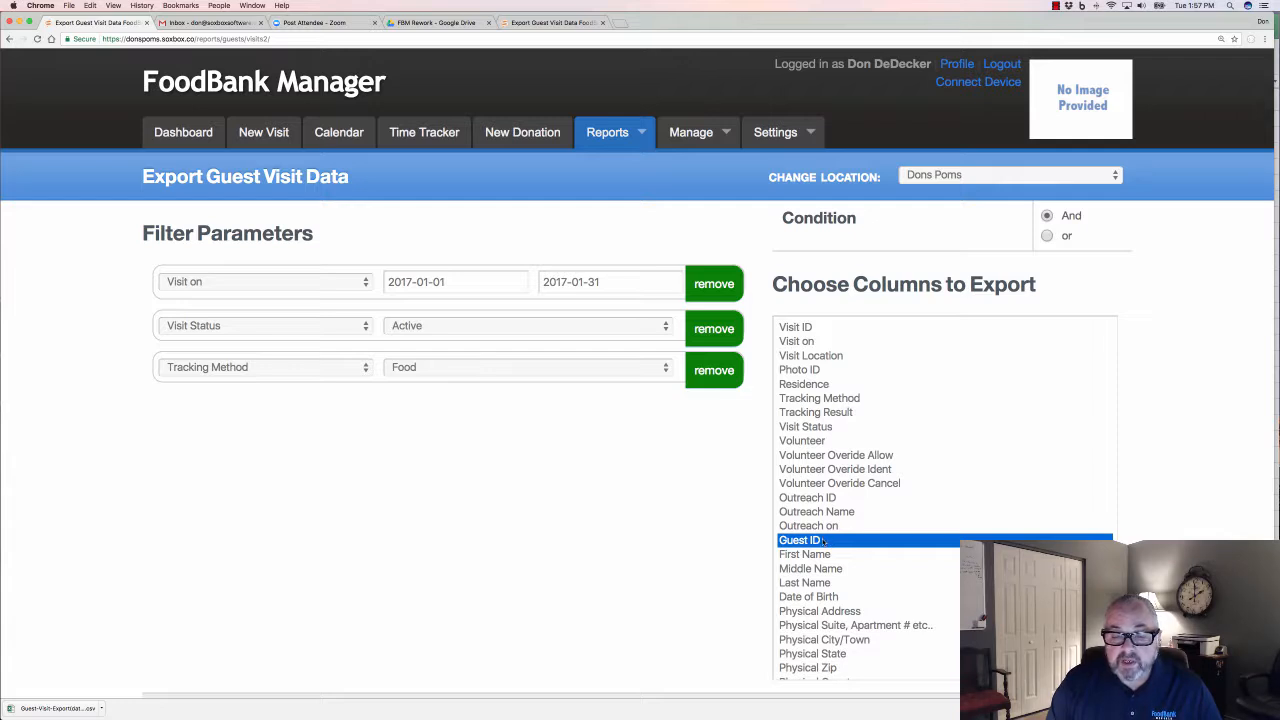
left_click(838, 414, "super")
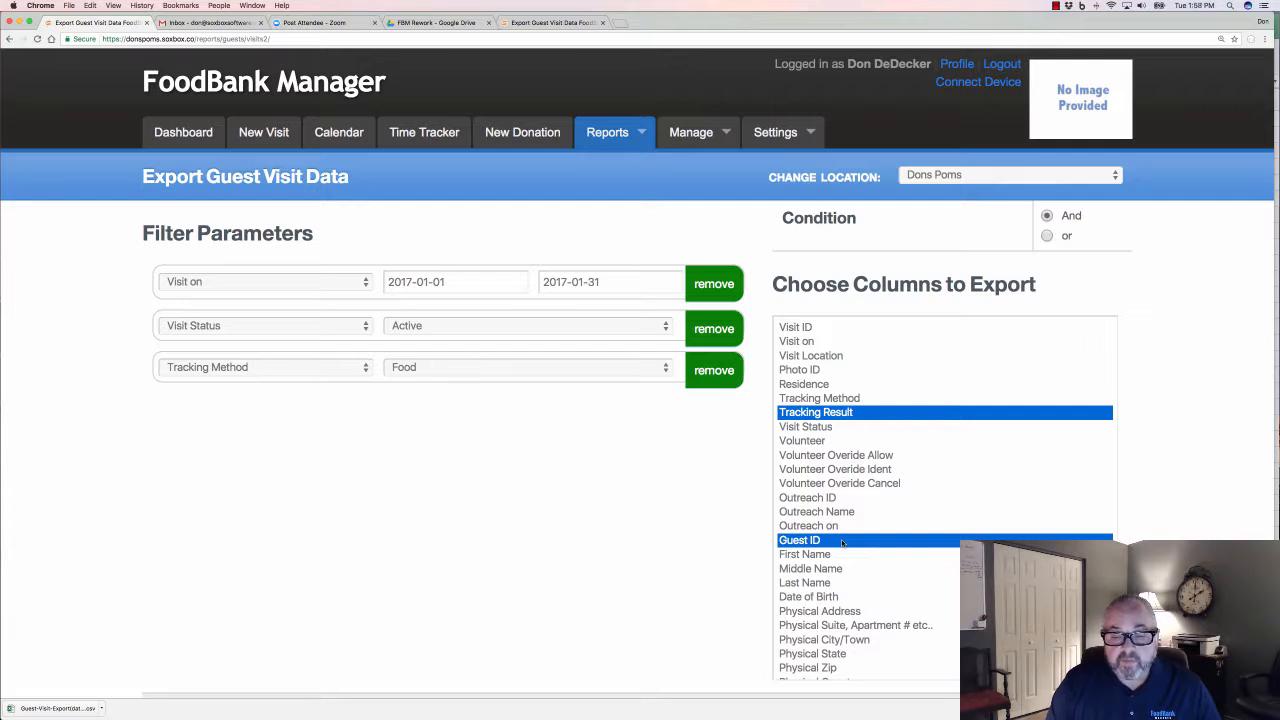
scroll(144, 644, "down", 2)
left_click(152, 638)
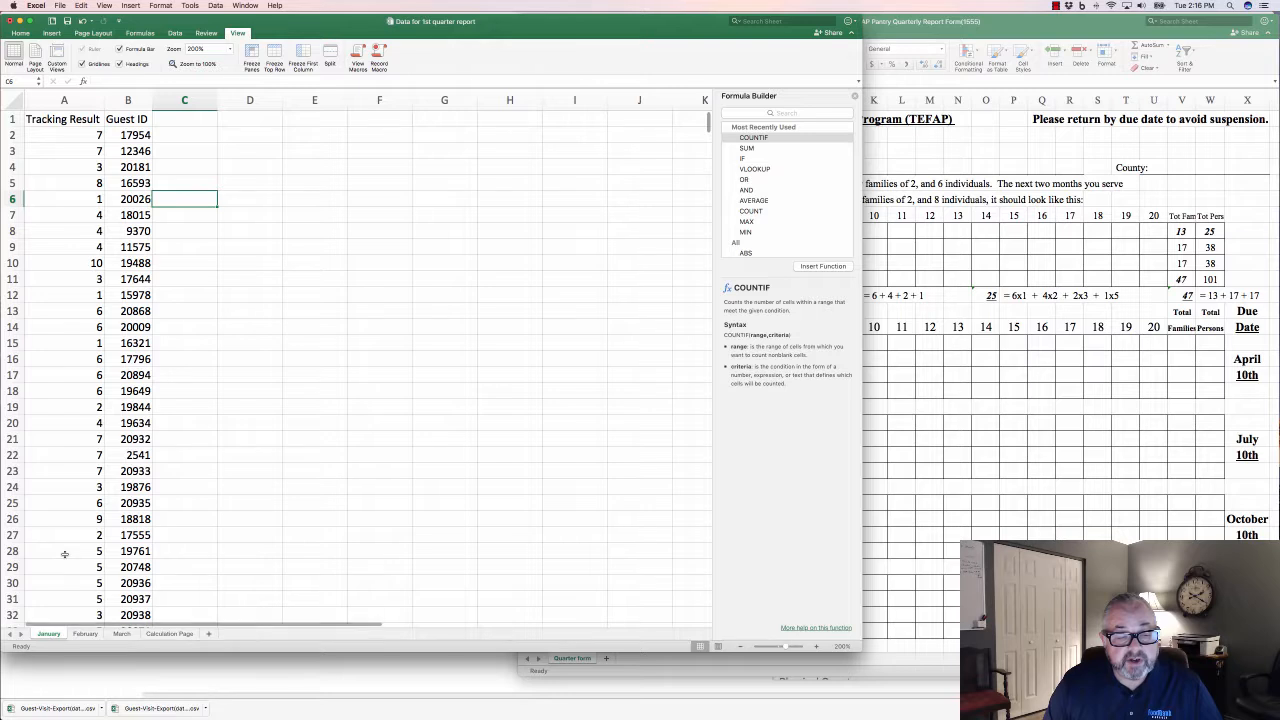
In the Excel first-quarter data workbook, copy the January sheet's Tracking Result and Guest ID columns into columns A and B of Calculation Page
left_click_drag(64, 100, 127, 100)
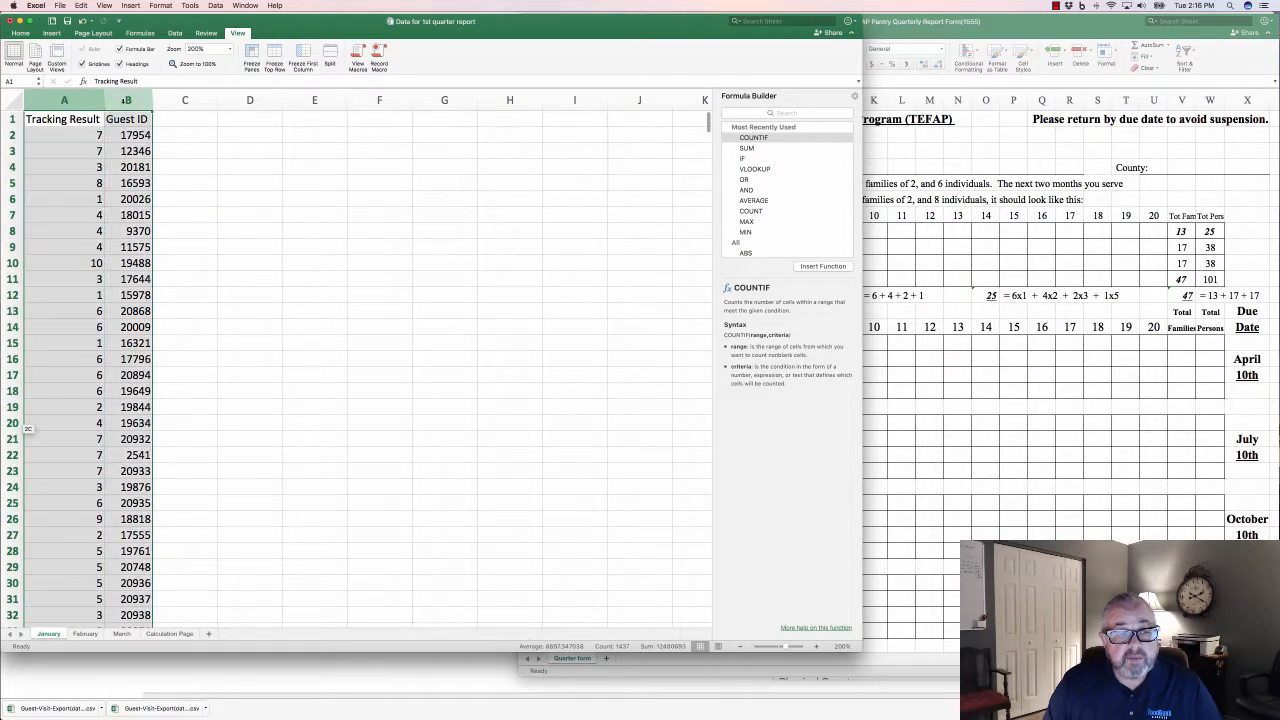
right_click(127, 103)
left_click(142, 116)
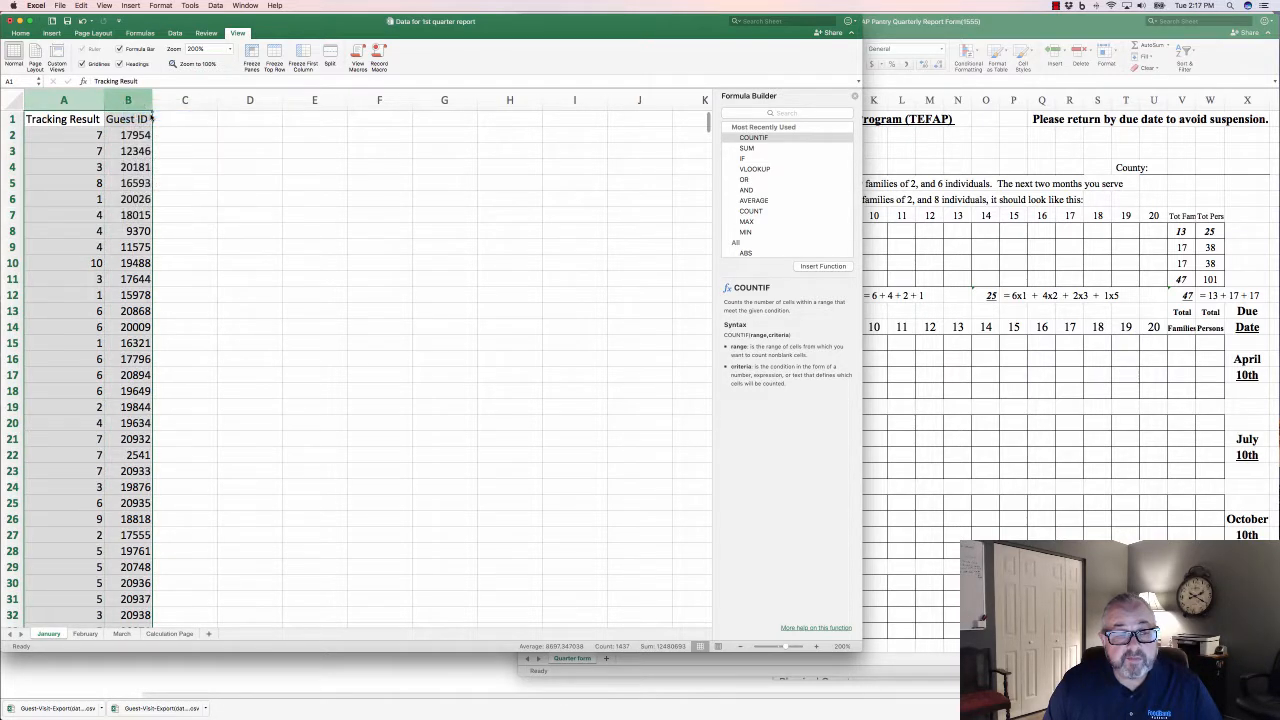
left_click(169, 633)
left_click_drag(28, 94, 62, 94)
right_click(60, 95)
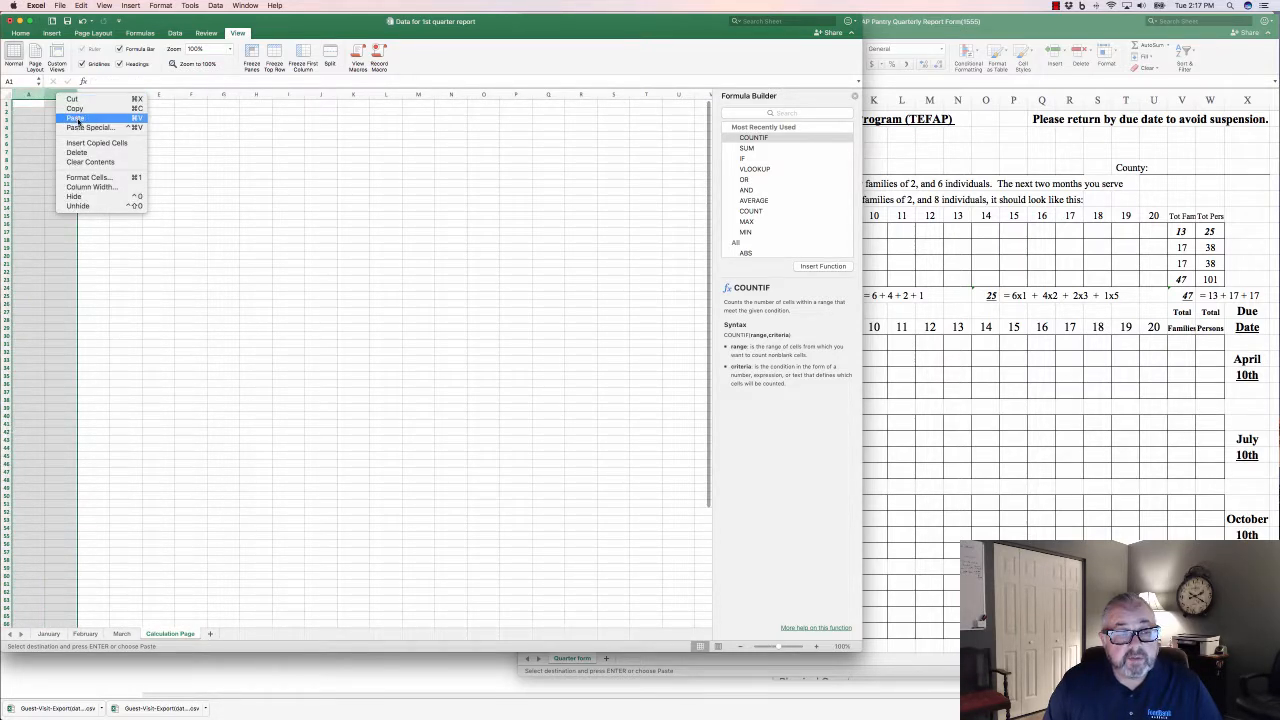
left_click(75, 118)
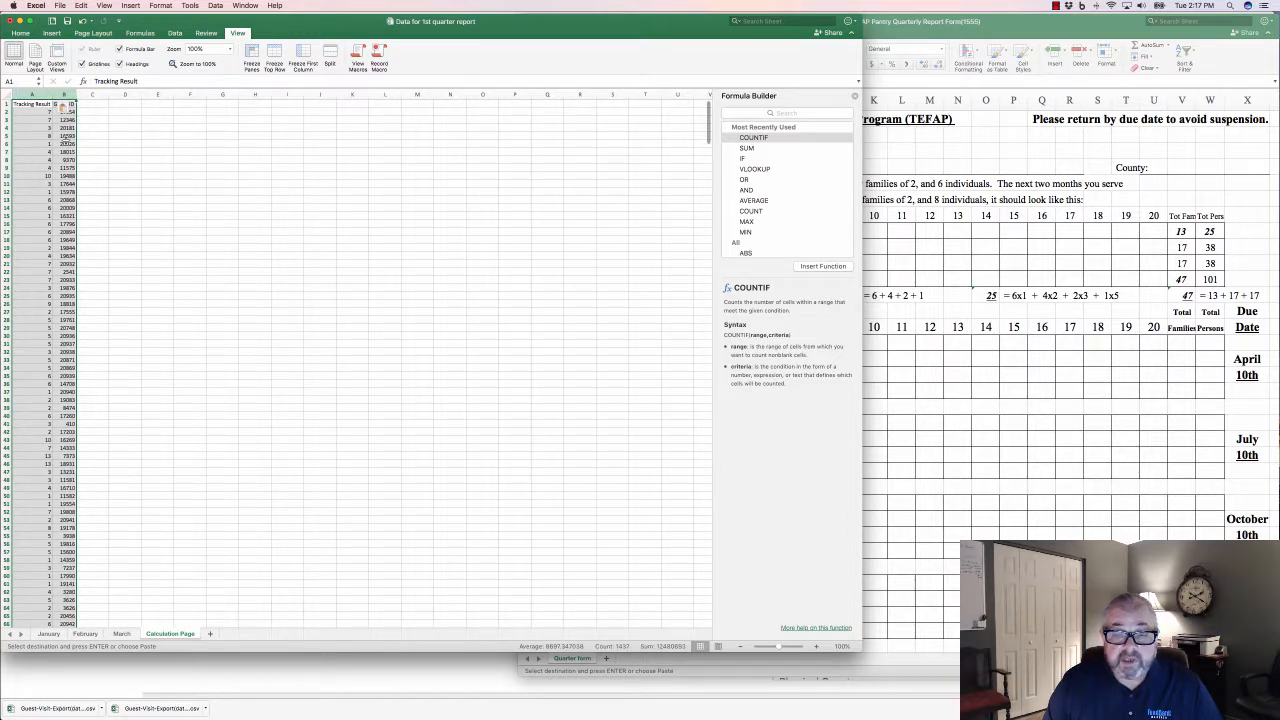
left_click(100, 145)
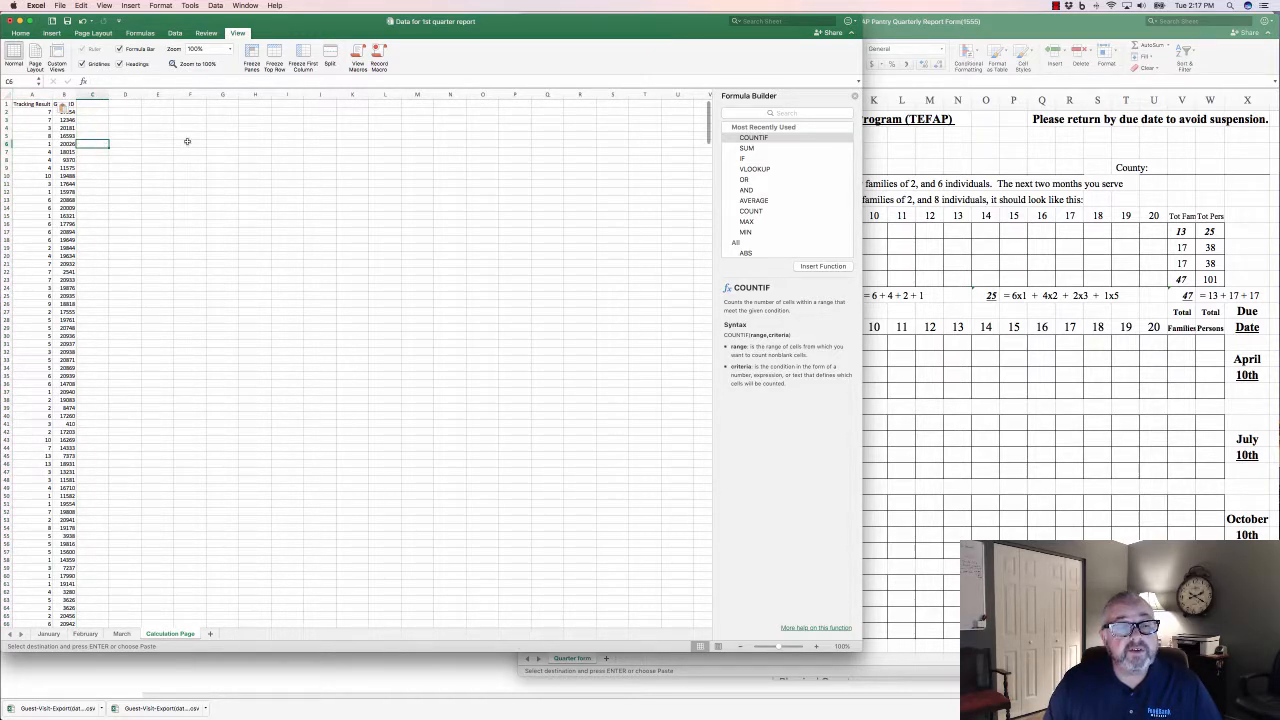
Set the Calculation Page sheet's zoom to 200%
left_click(231, 52)
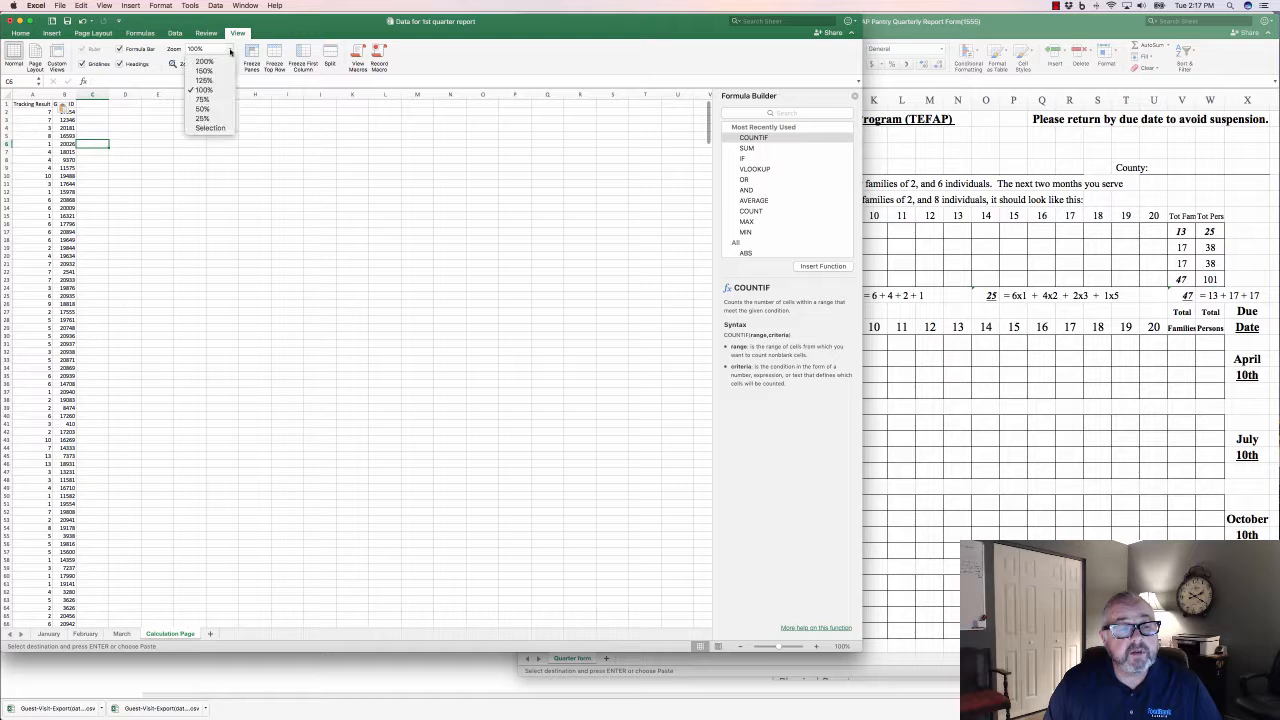
left_click(205, 60)
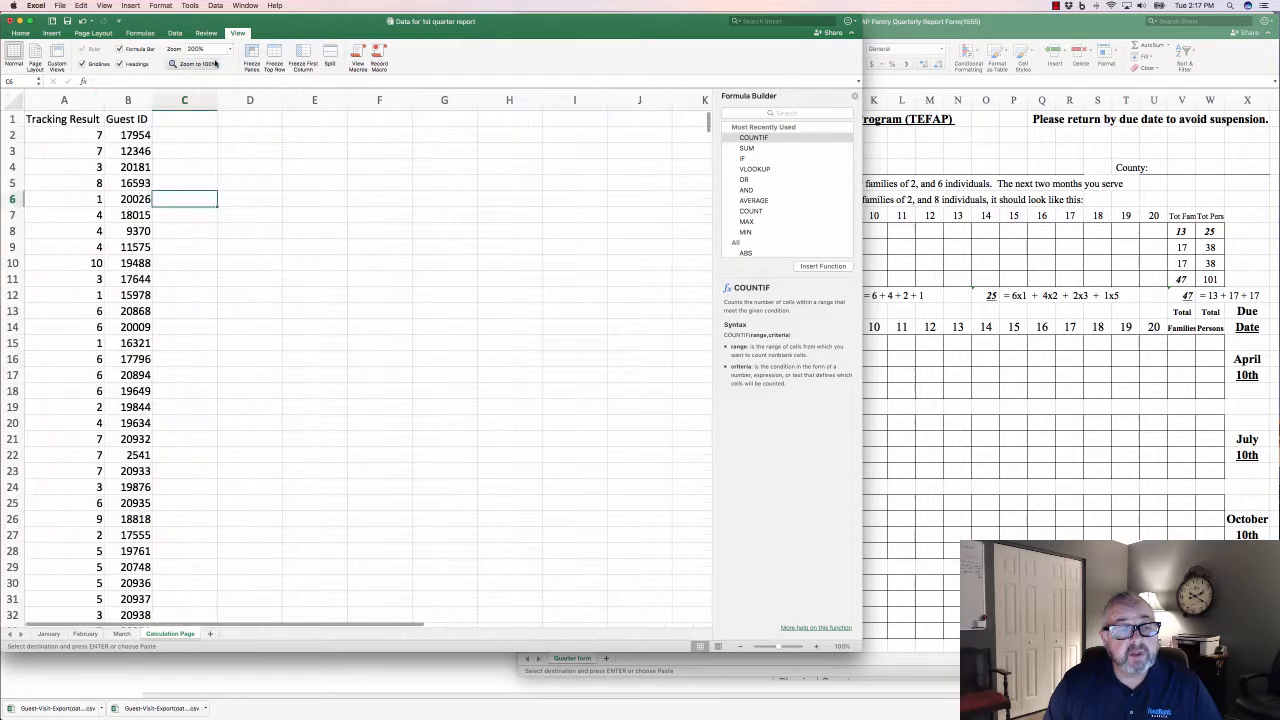
left_click(188, 169)
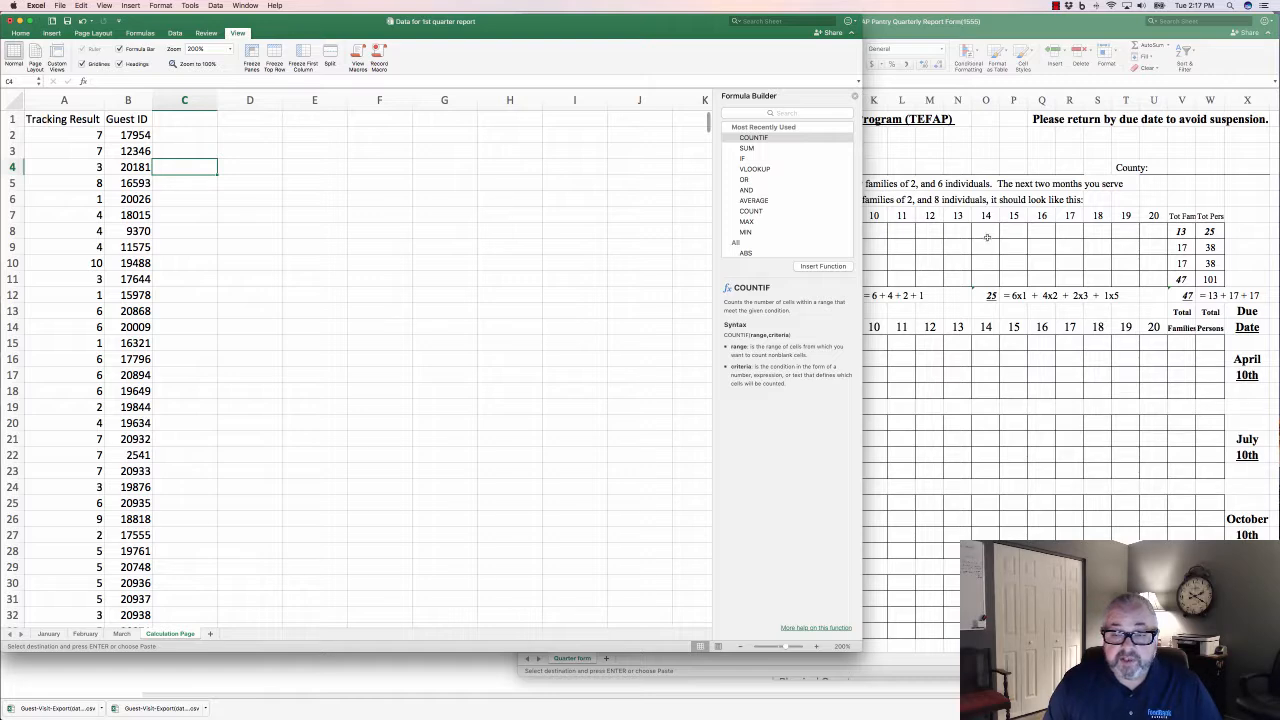
Copy the Number in the Family headings 1 to 20 from row 14 of the TEFAP quarterly report form
left_click(995, 240)
left_click(731, 231)
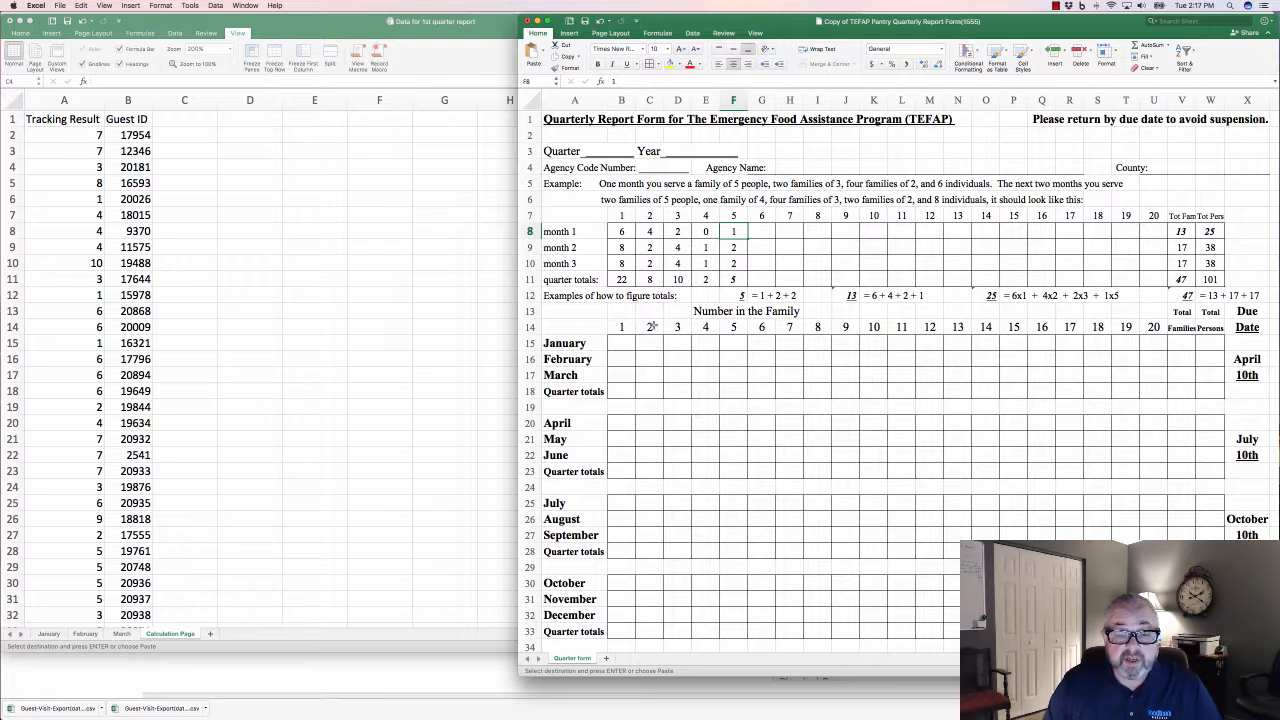
left_click_drag(624, 327, 1153, 328)
right_click(1153, 328)
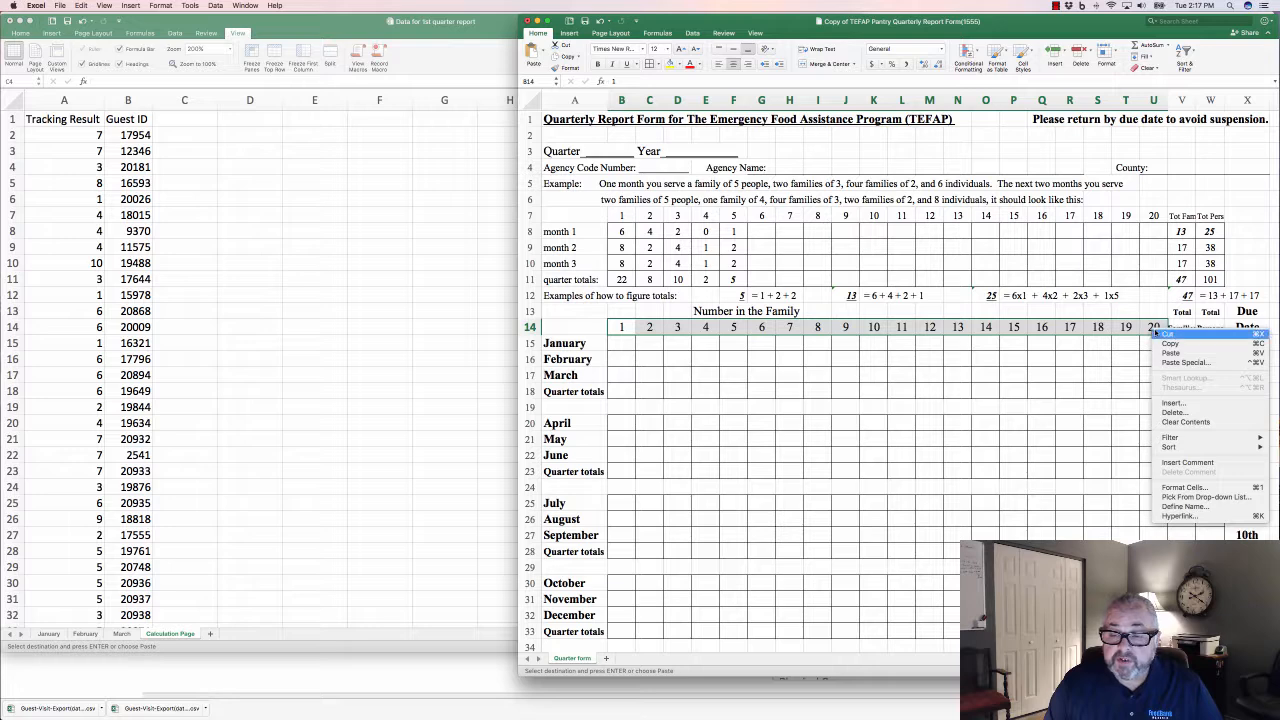
left_click(1179, 344)
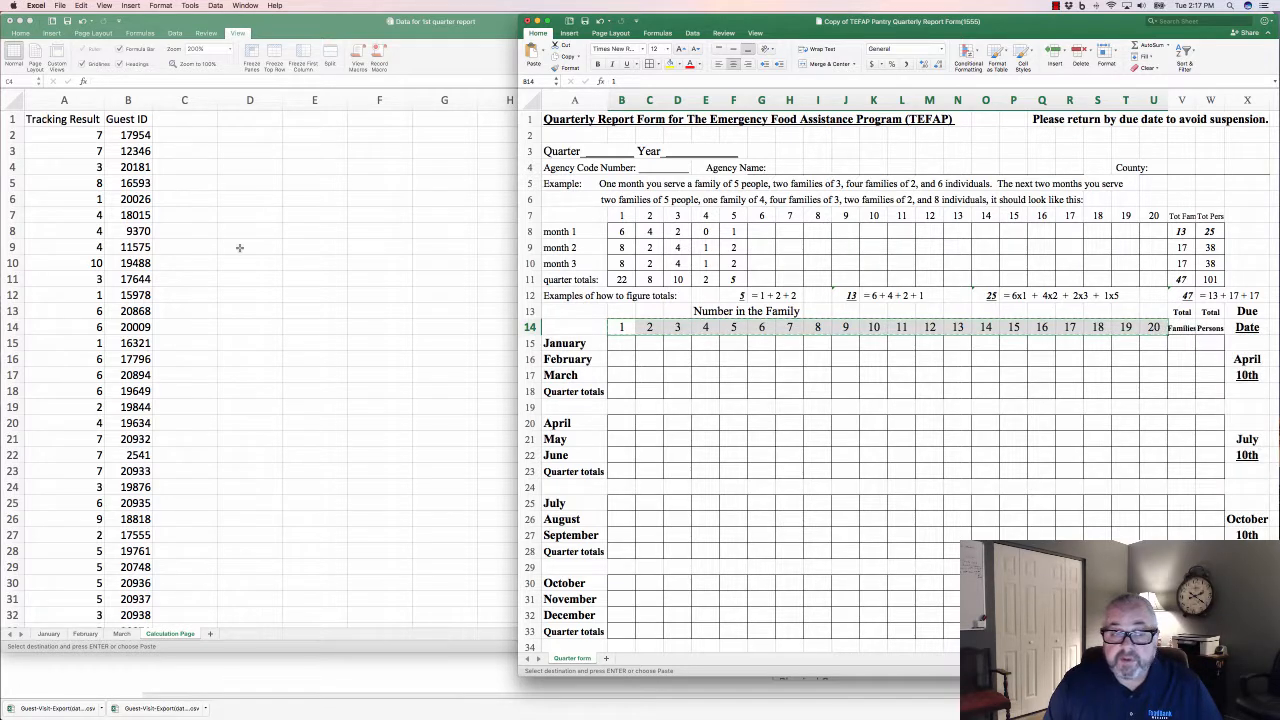
Paste the copied family sizes transposed into column C of Calculation Page, starting at cell C2
left_click(192, 137)
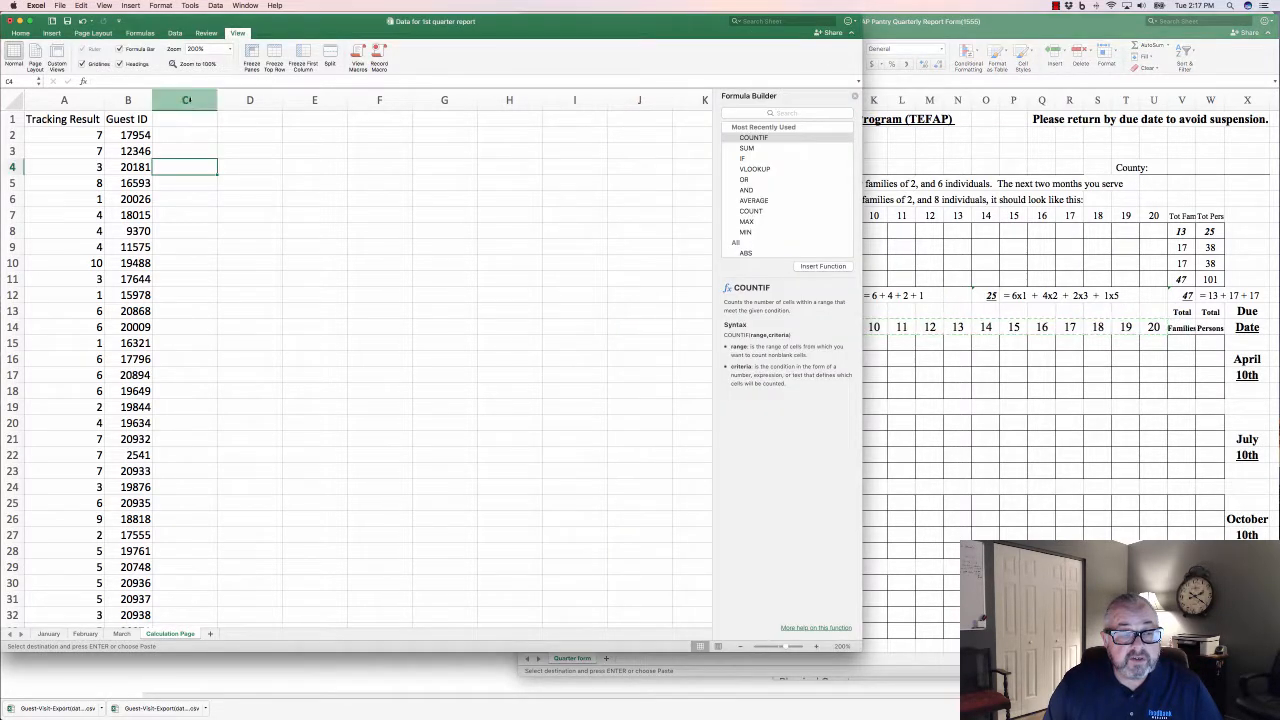
left_click(184, 135)
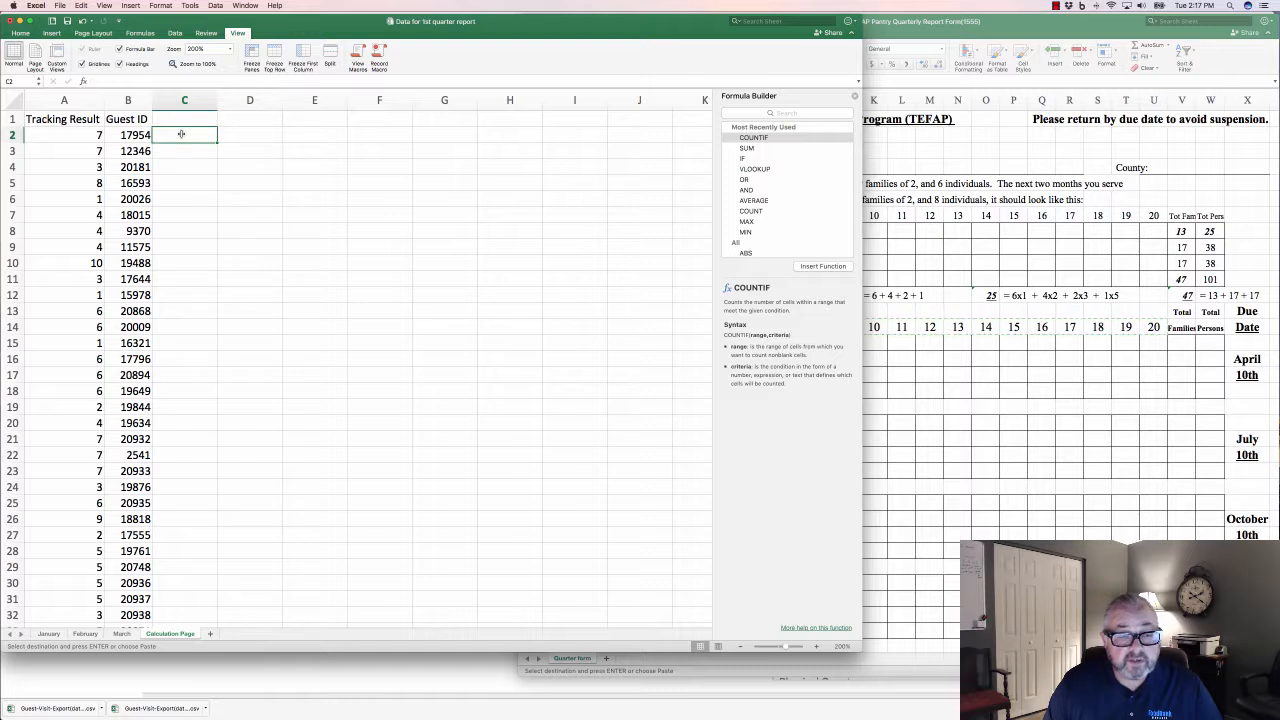
right_click(181, 134)
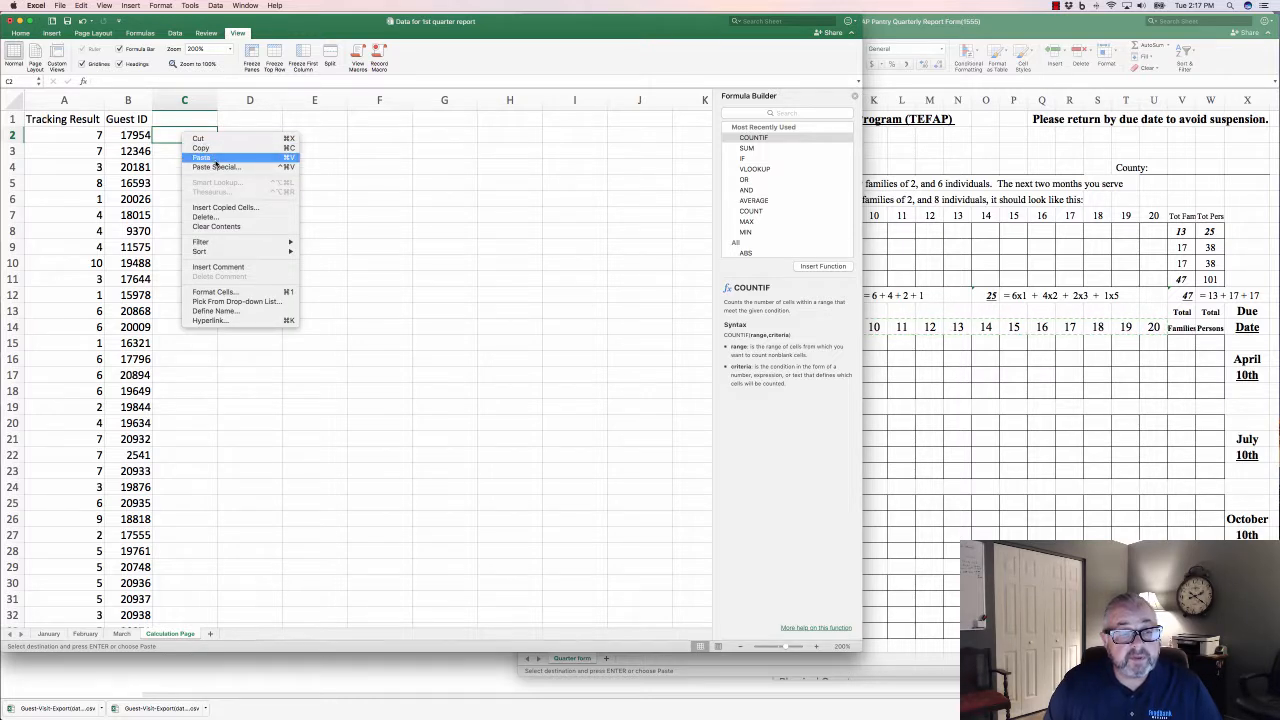
left_click(215, 167)
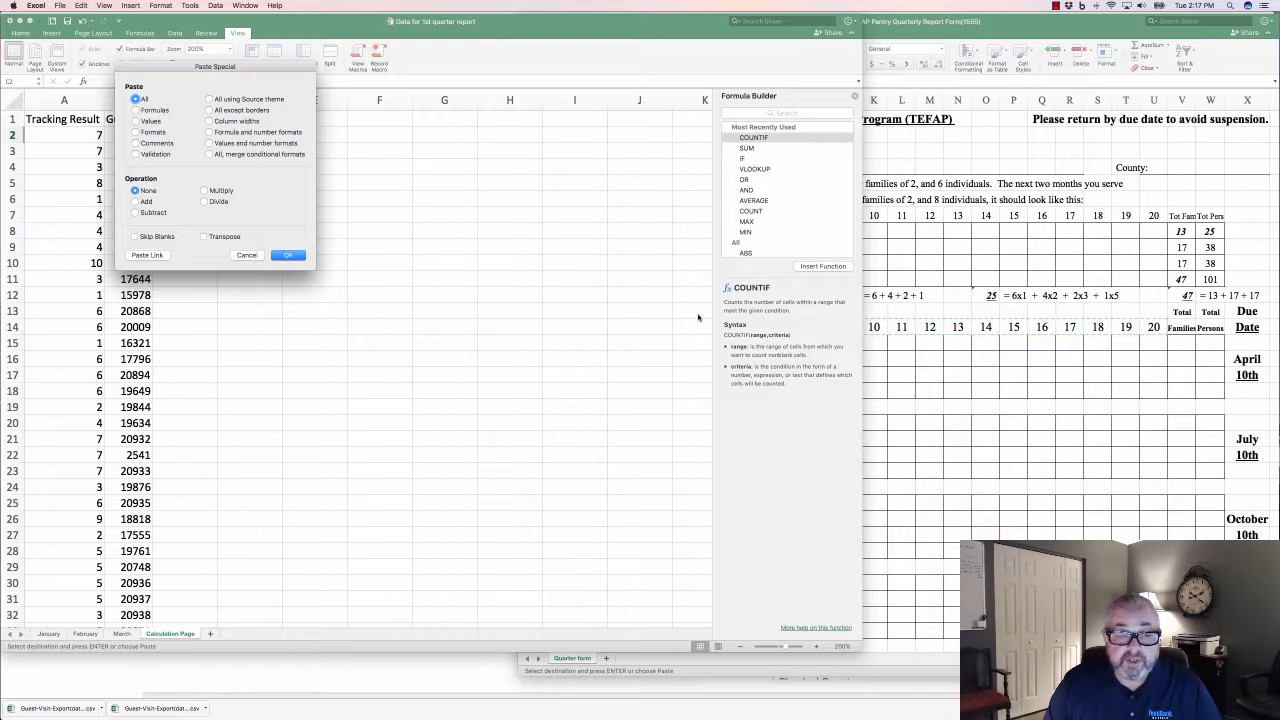
left_click(203, 236)
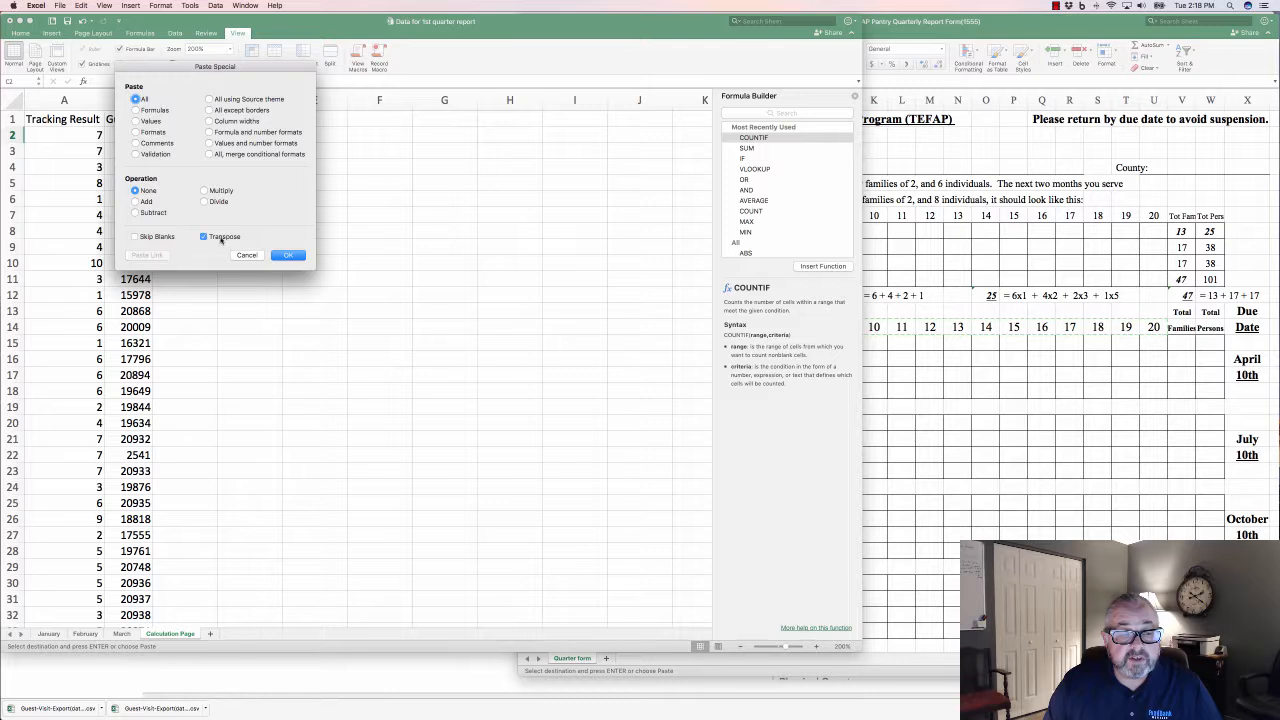
left_click(288, 256)
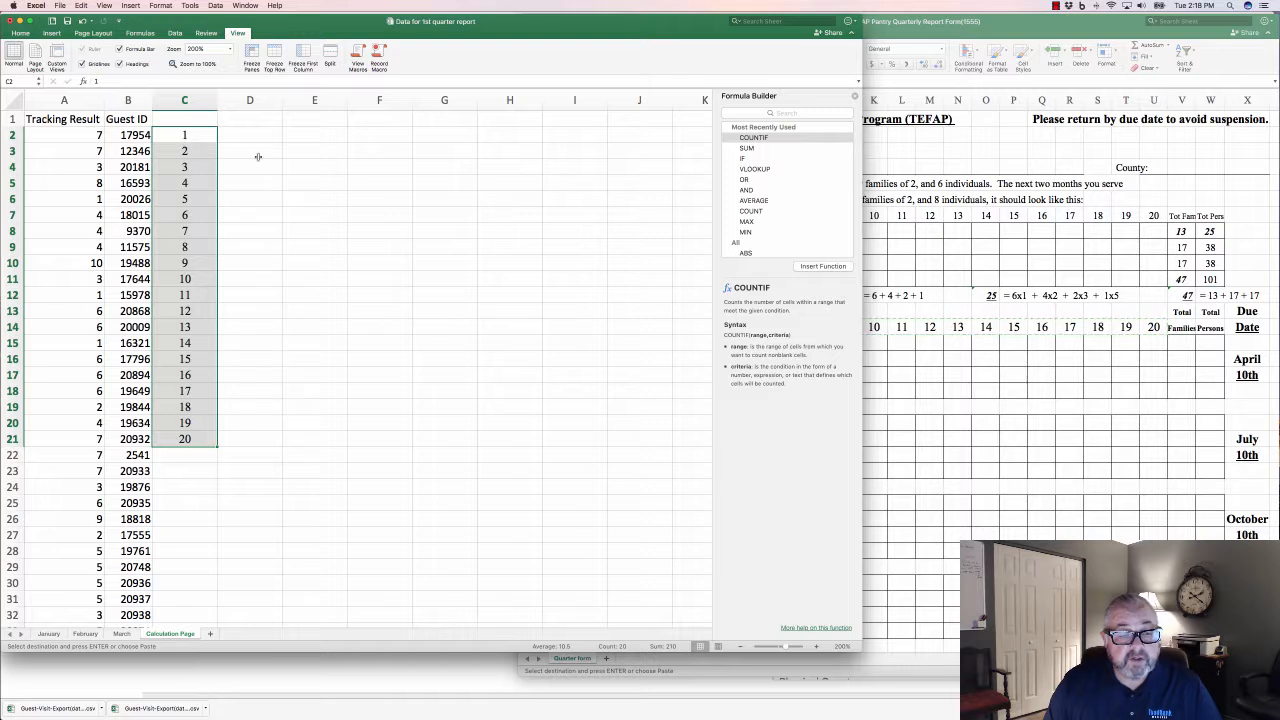
Enter the headers "HH Size List" in cell C1 and "# of HH's" in cell D1
left_click(224, 134)
left_click(186, 119)
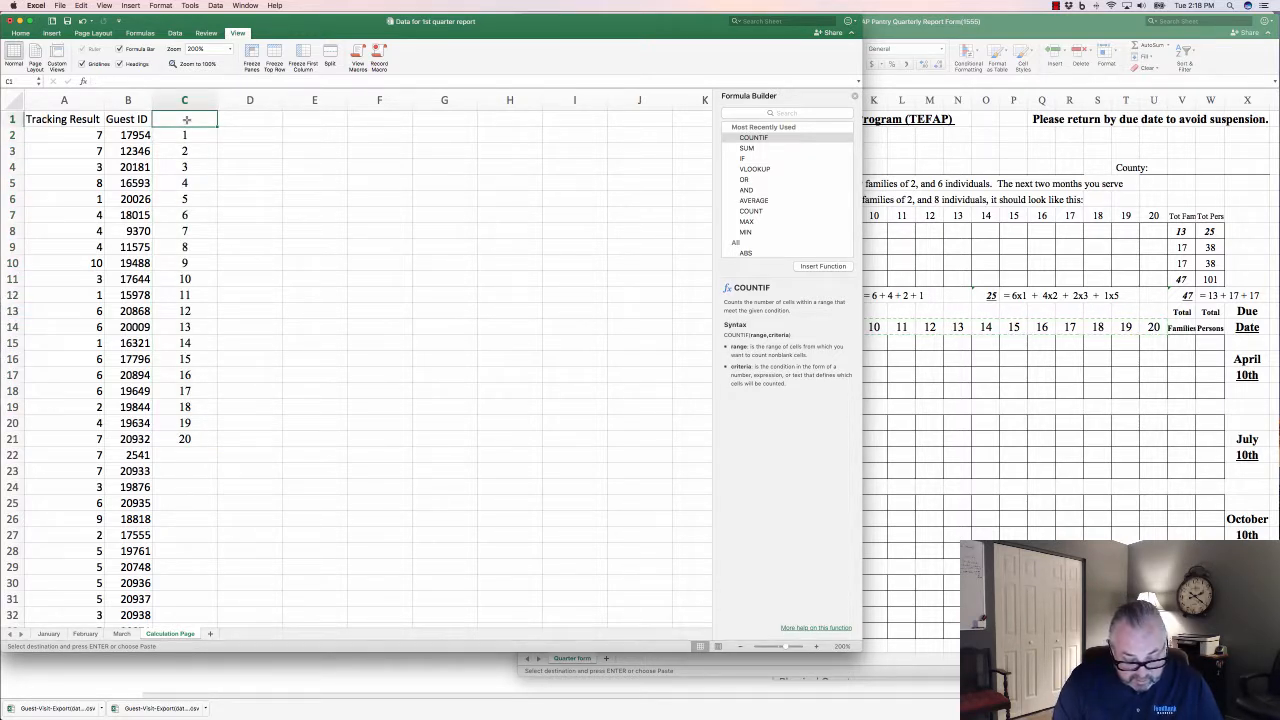
type("HH Siz")
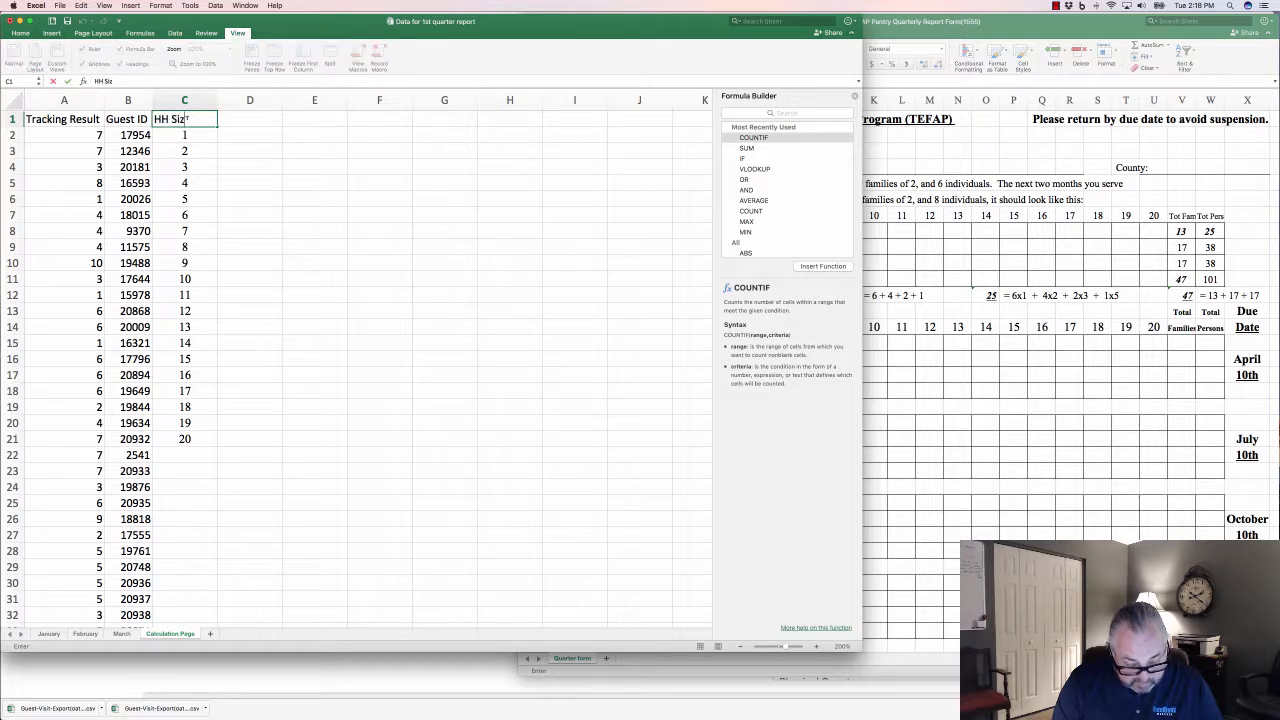
type("e List")
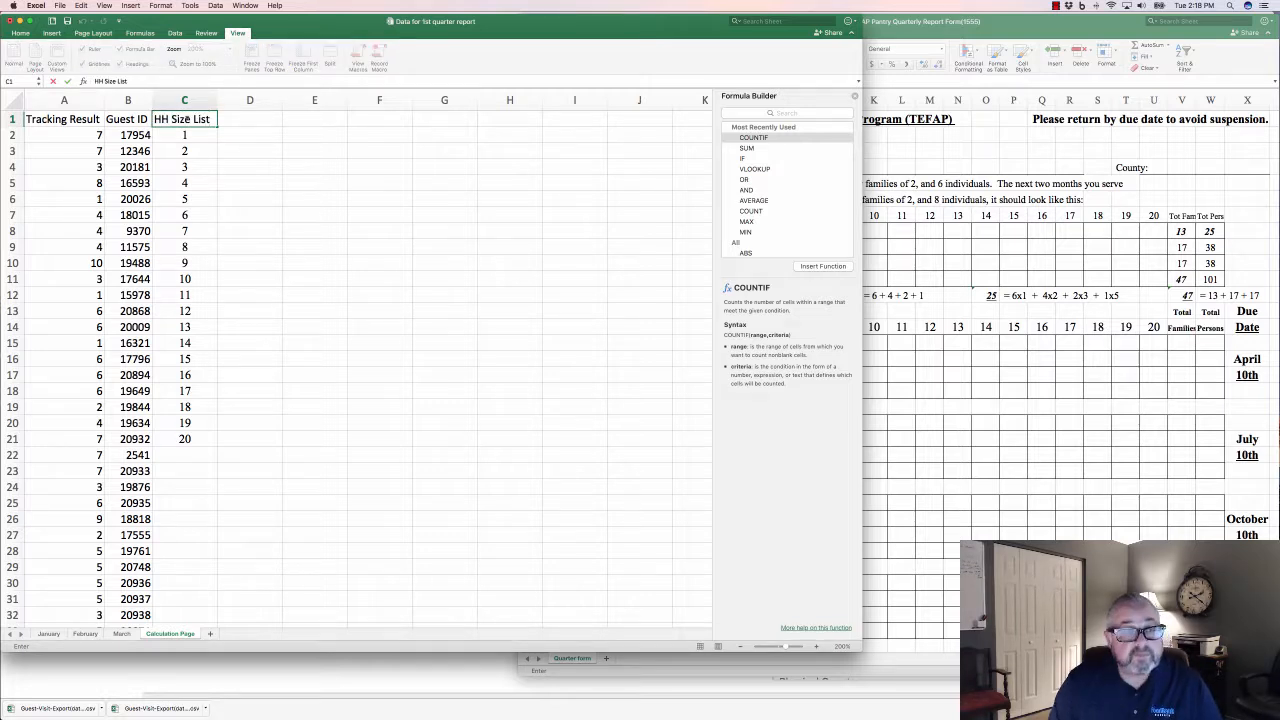
left_click(257, 140)
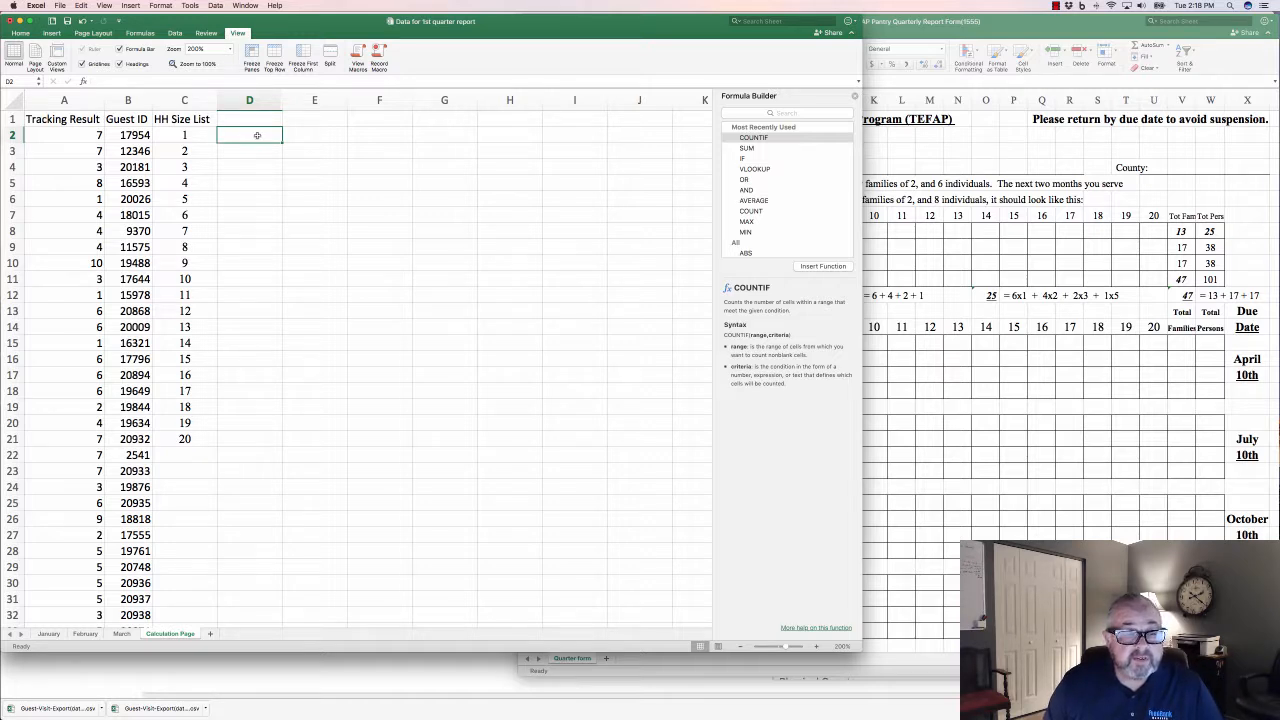
left_click(253, 119)
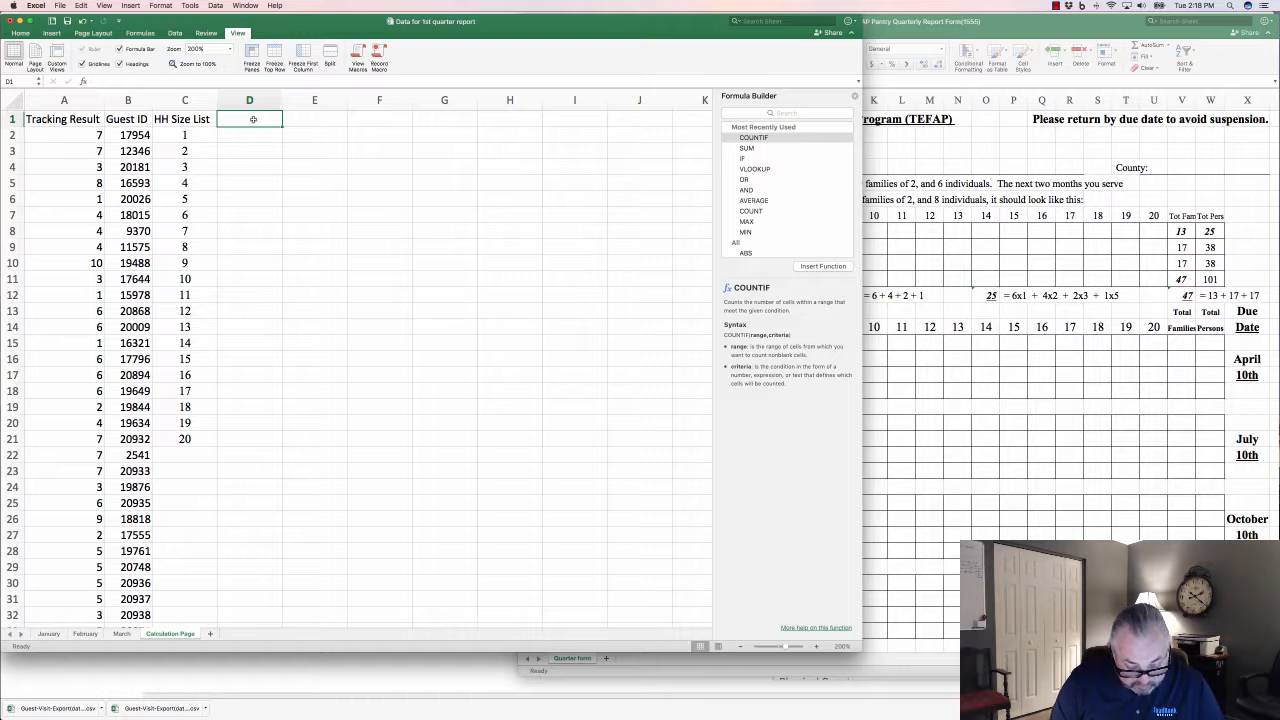
type("# of")
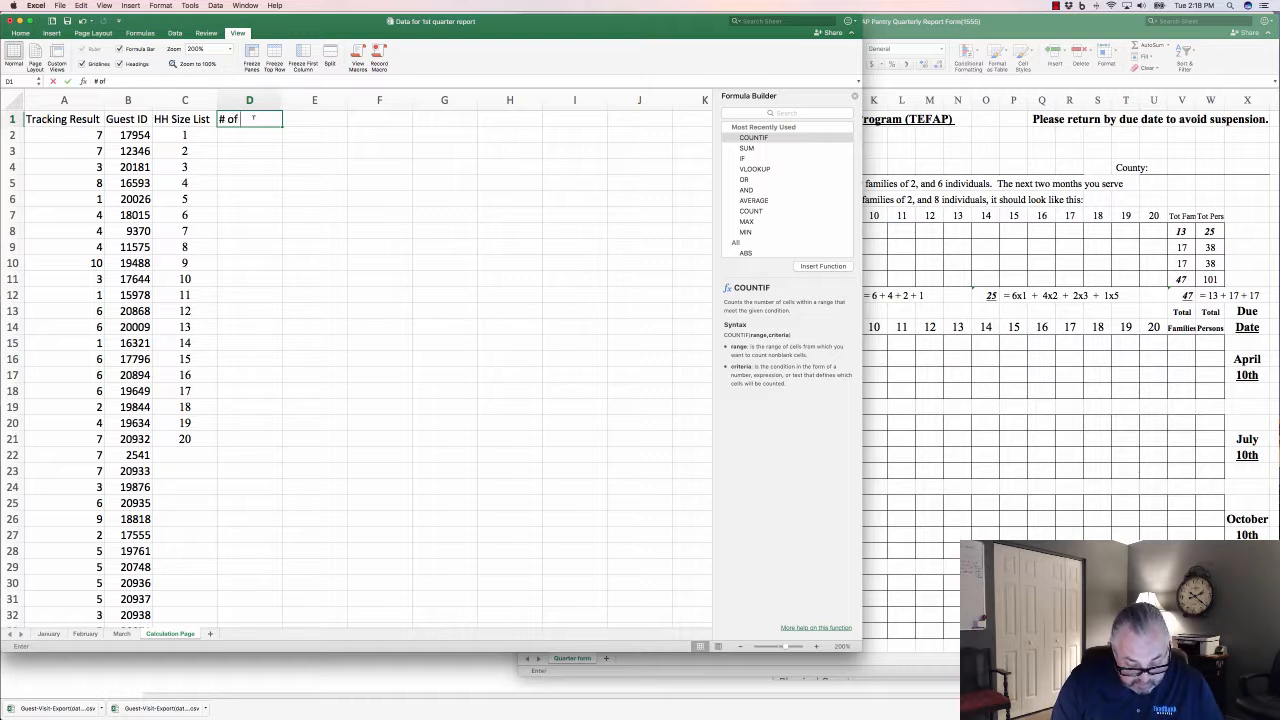
type(" HH's")
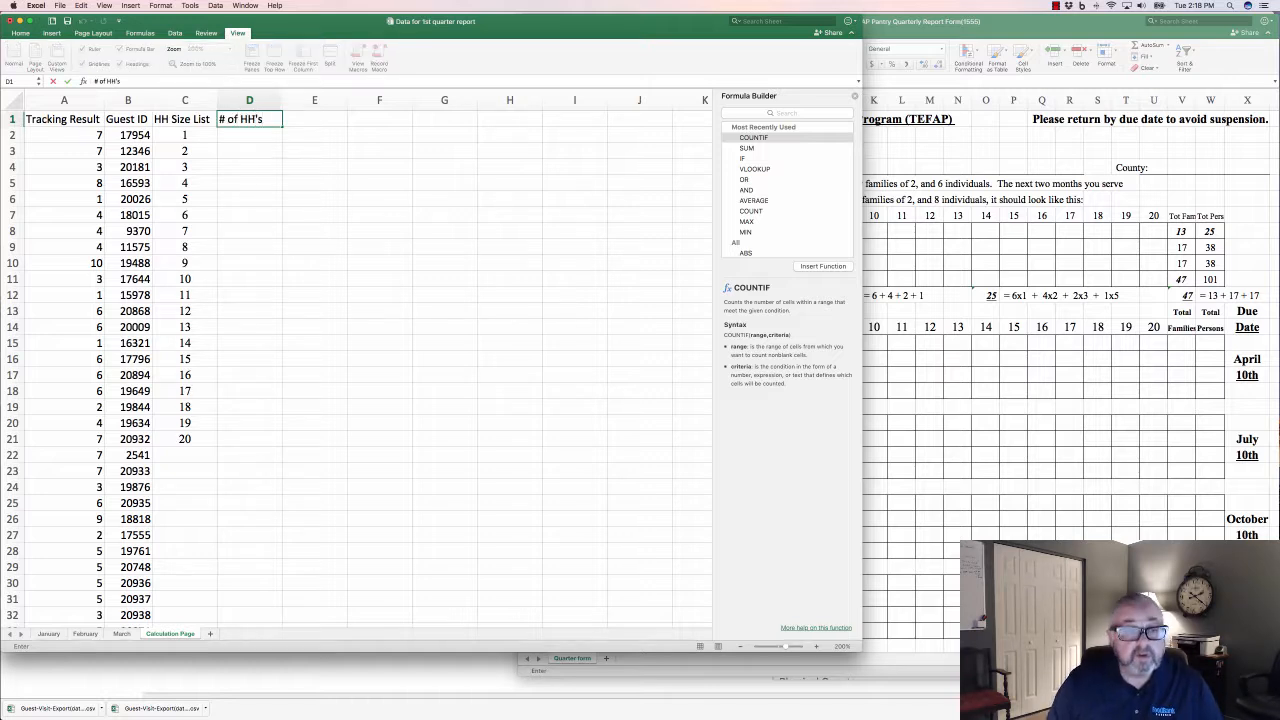
key("Return")
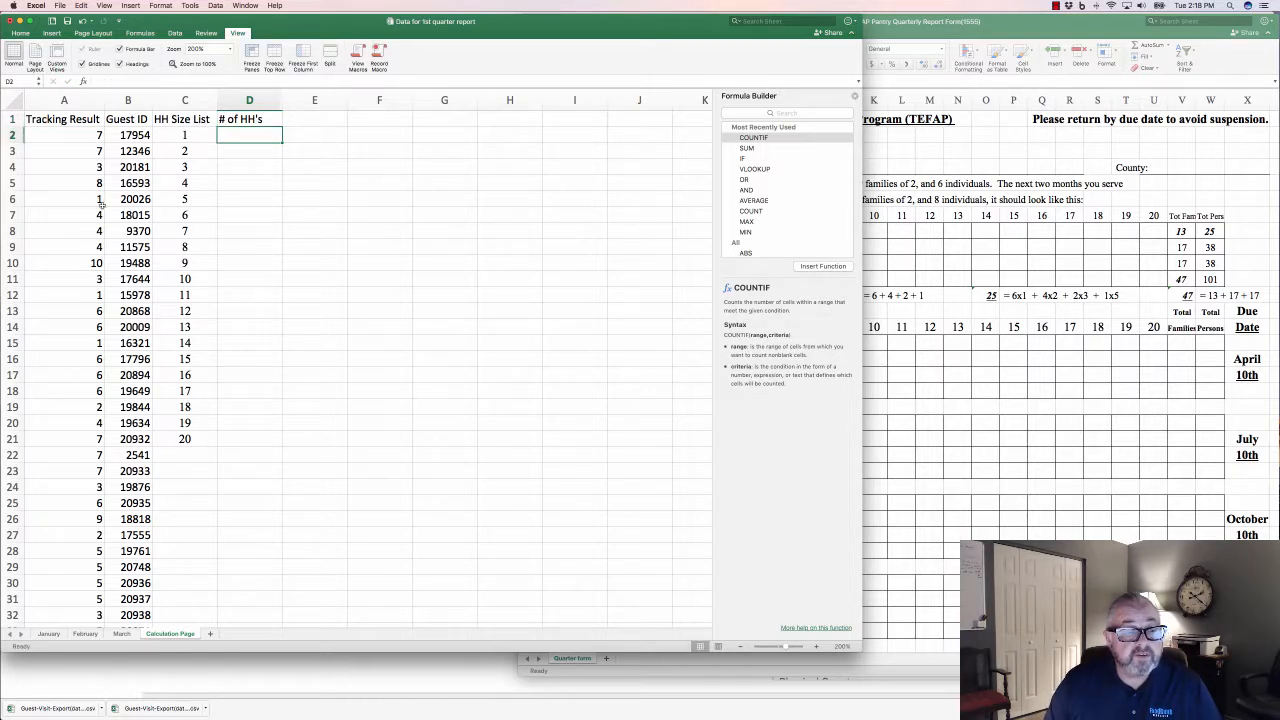
Look through the household sizes in the Tracking Result column of Calculation Page
left_click(76, 202)
scroll(76, 202, "down", 3)
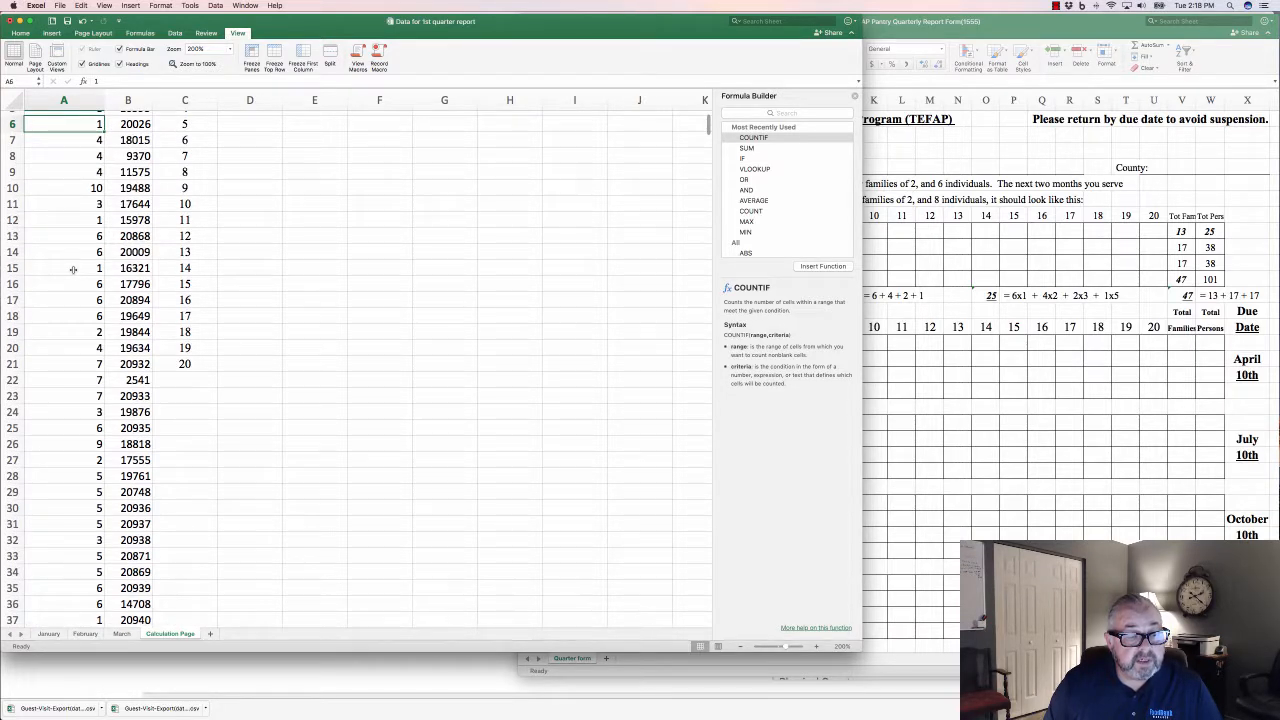
scroll(73, 617, "up", 1)
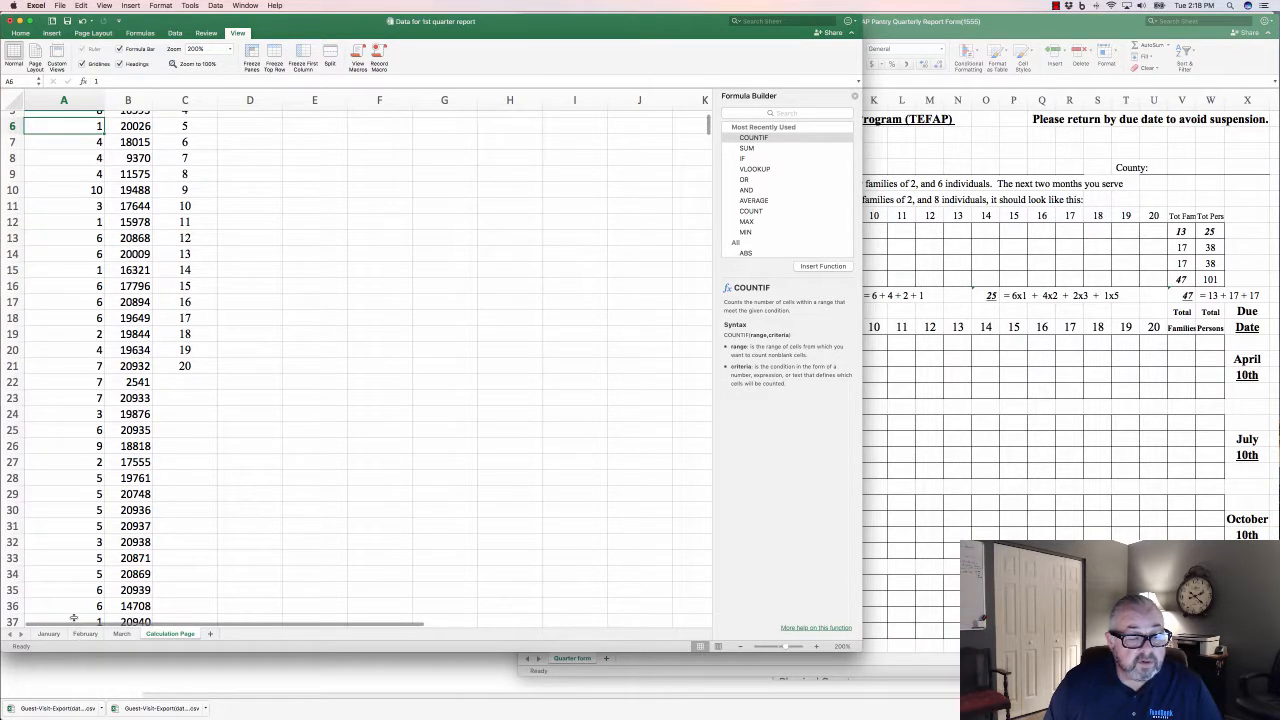
scroll(81, 545, "down", 10)
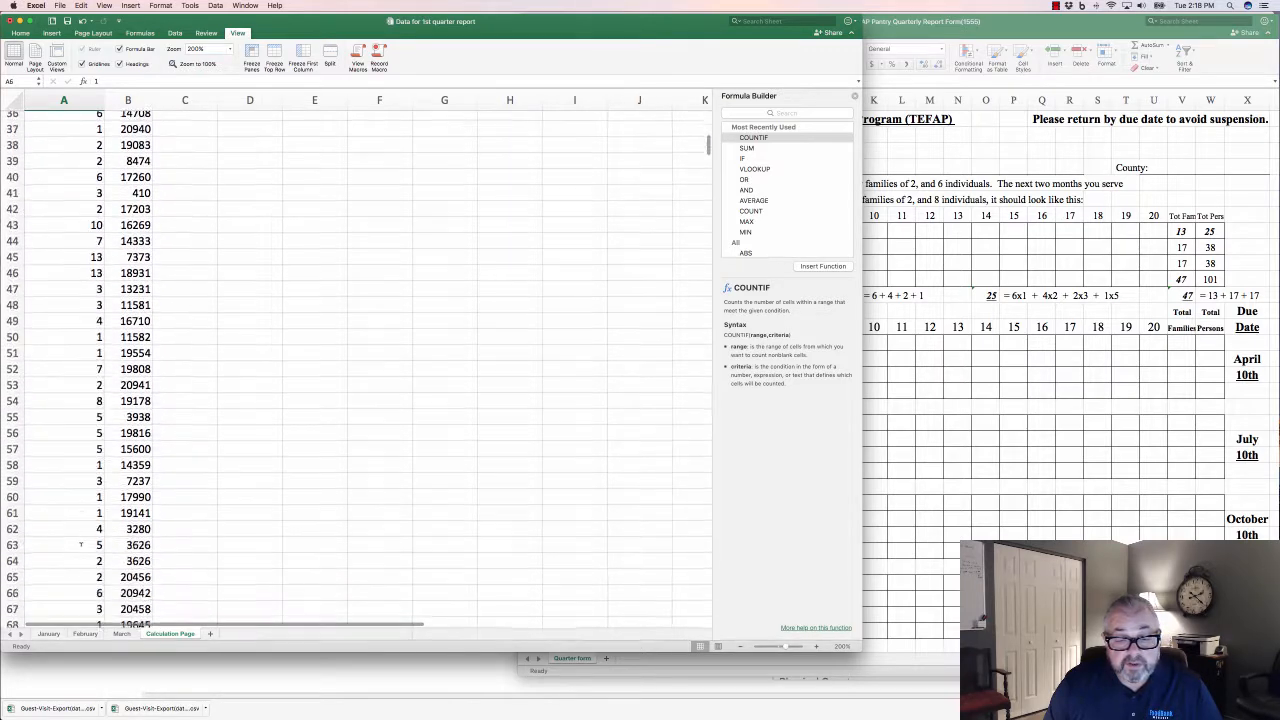
scroll(81, 545, "down", 14)
scroll(81, 545, "up", 12)
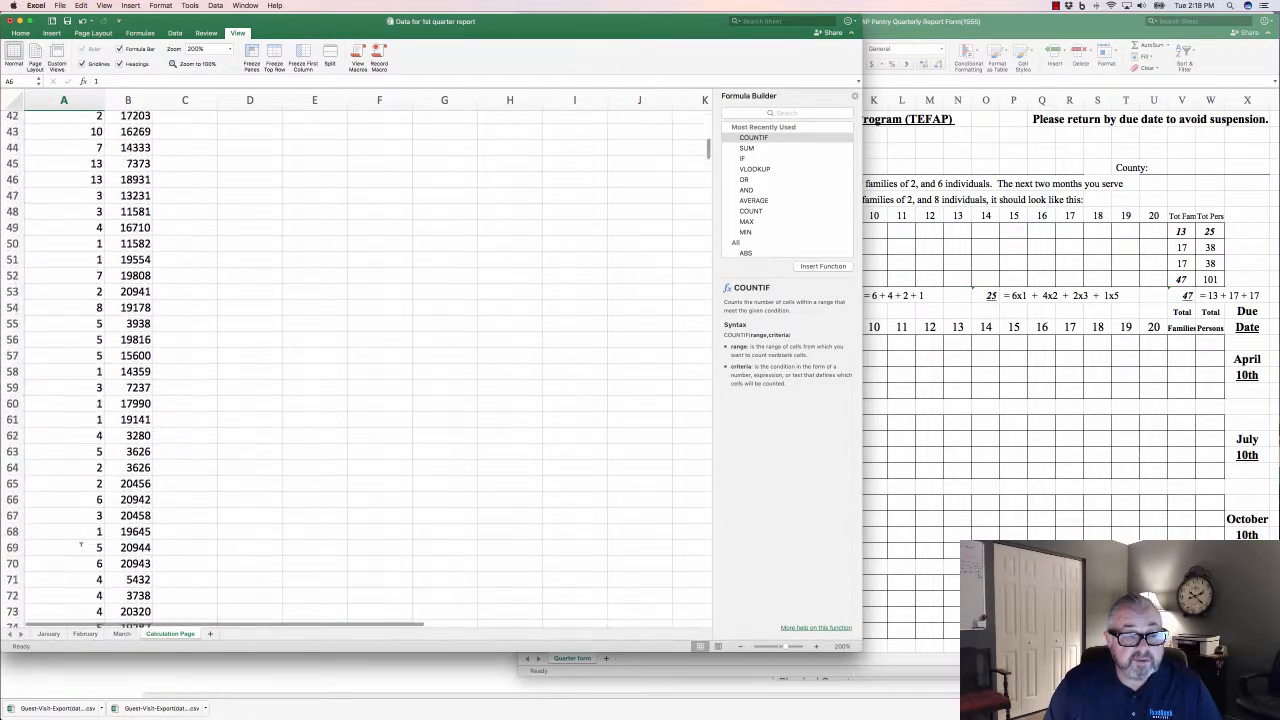
scroll(81, 545, "up", 14)
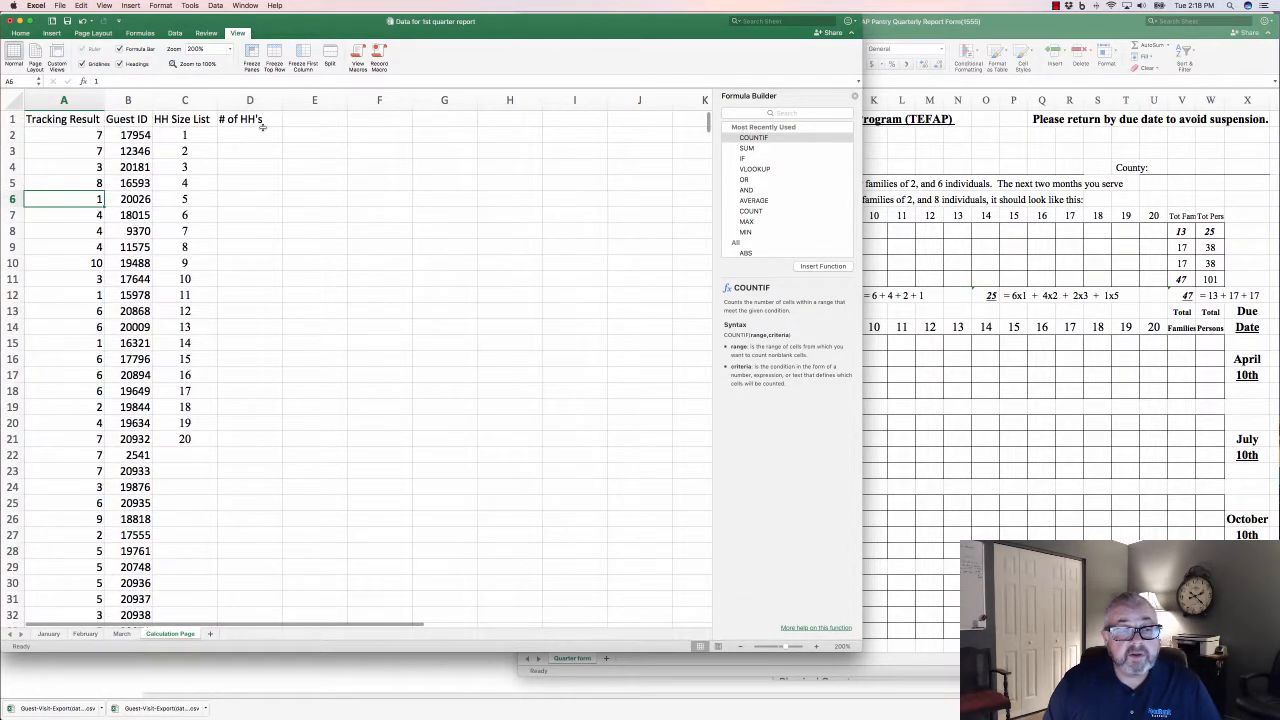
Insert a COUNTIF function in cell D2 with column A (A:A) as the range and C2 as the criteria
left_click(253, 134)
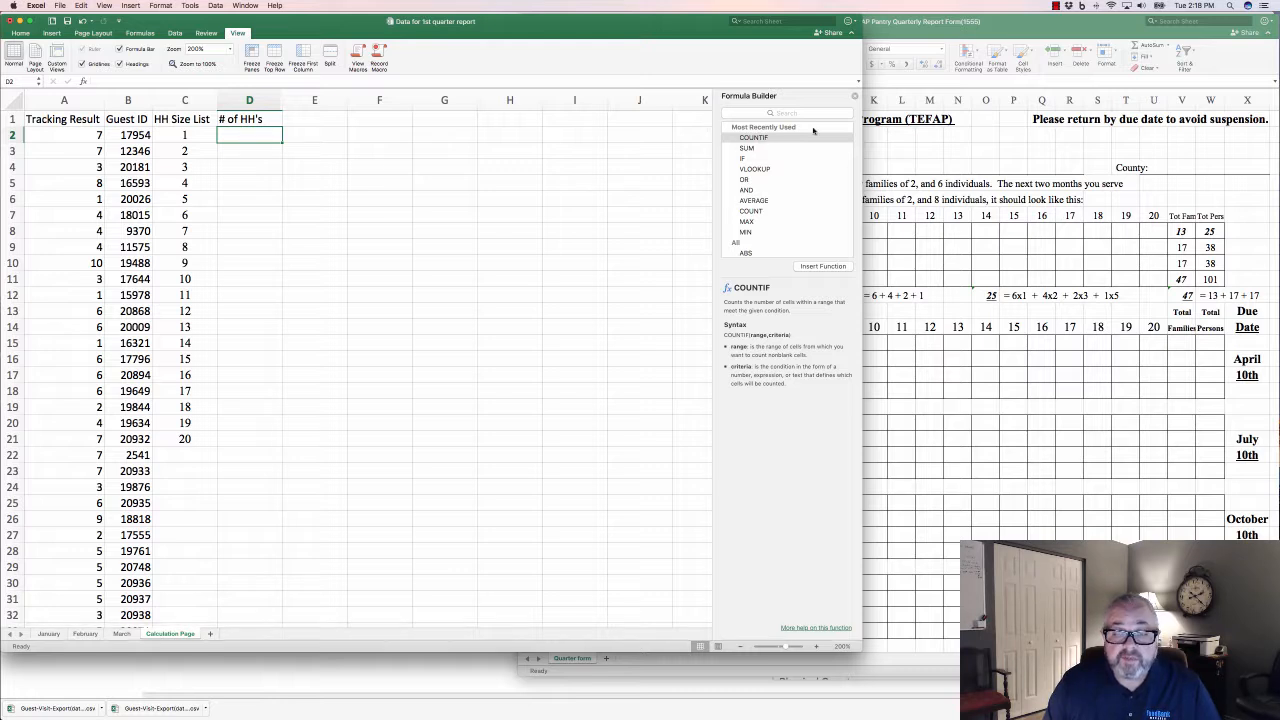
left_click(855, 95)
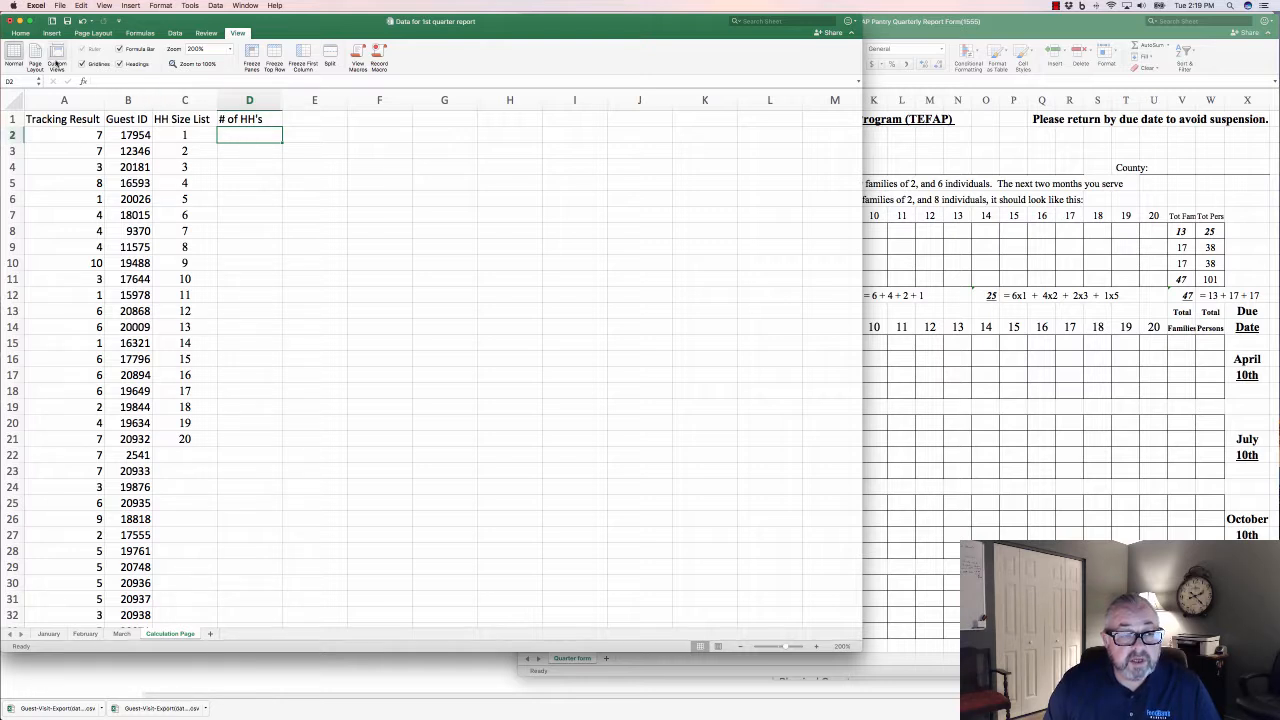
left_click(84, 82)
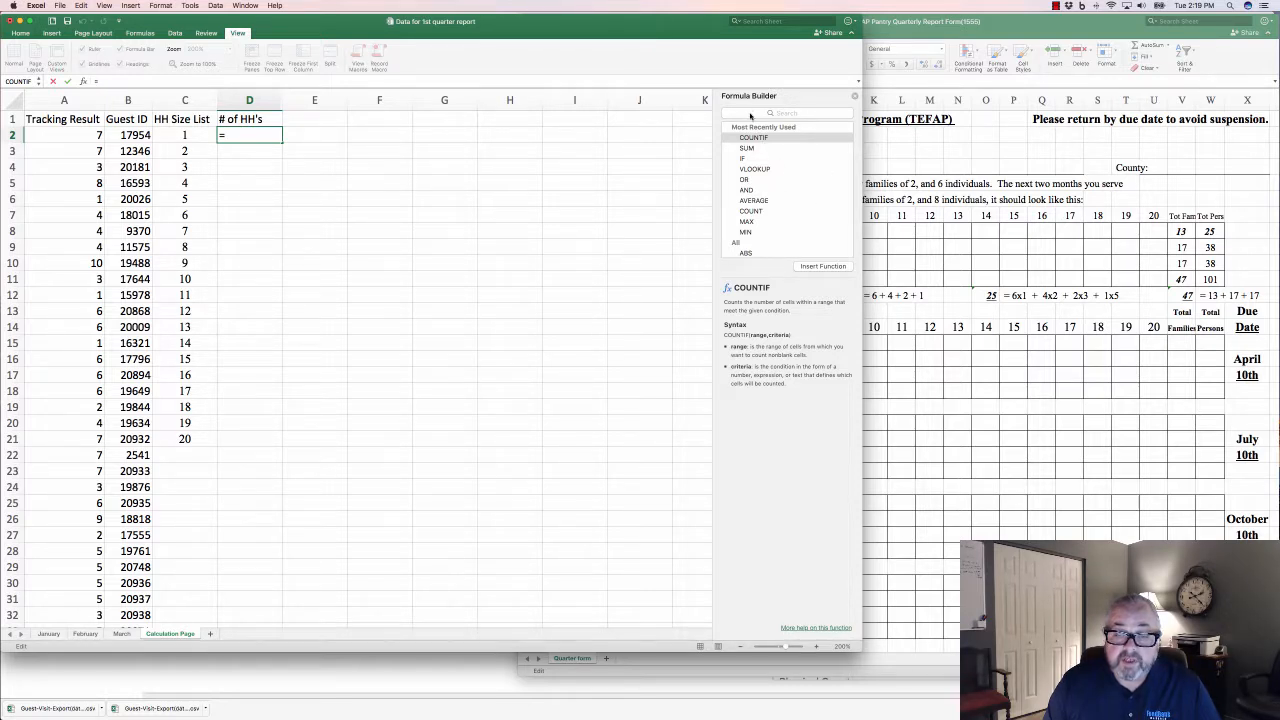
left_click(737, 112)
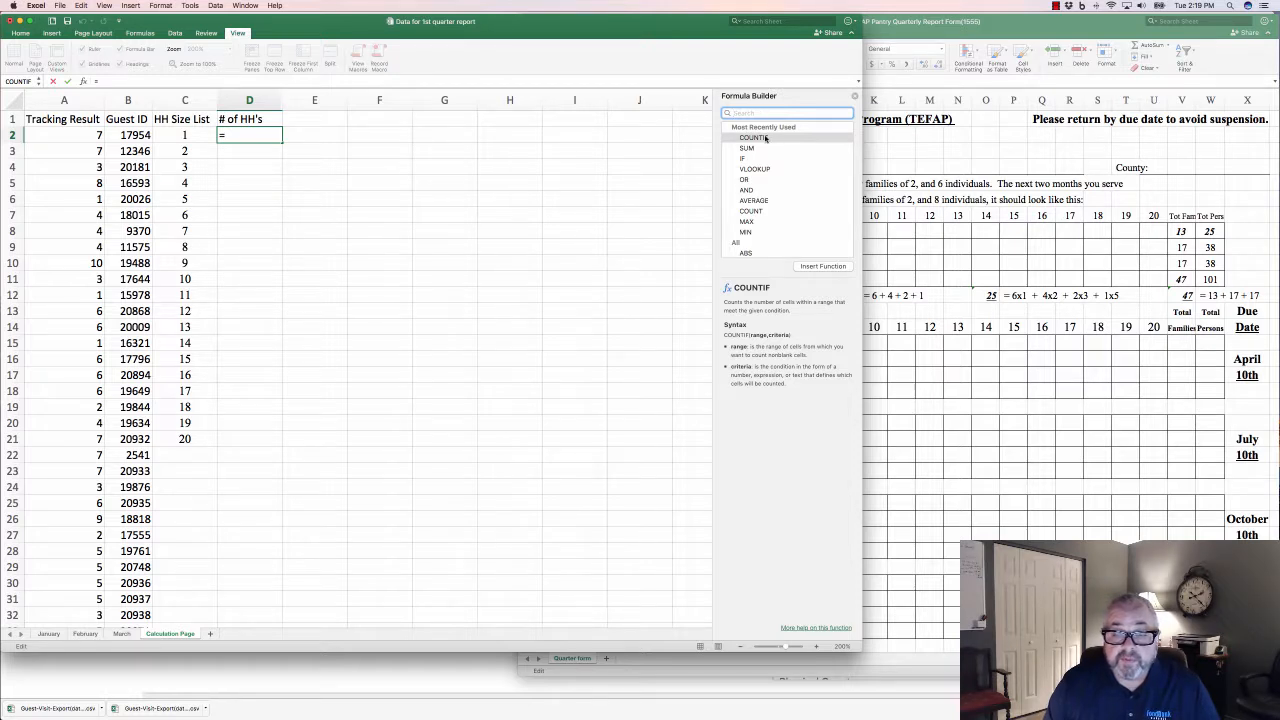
left_click(766, 139)
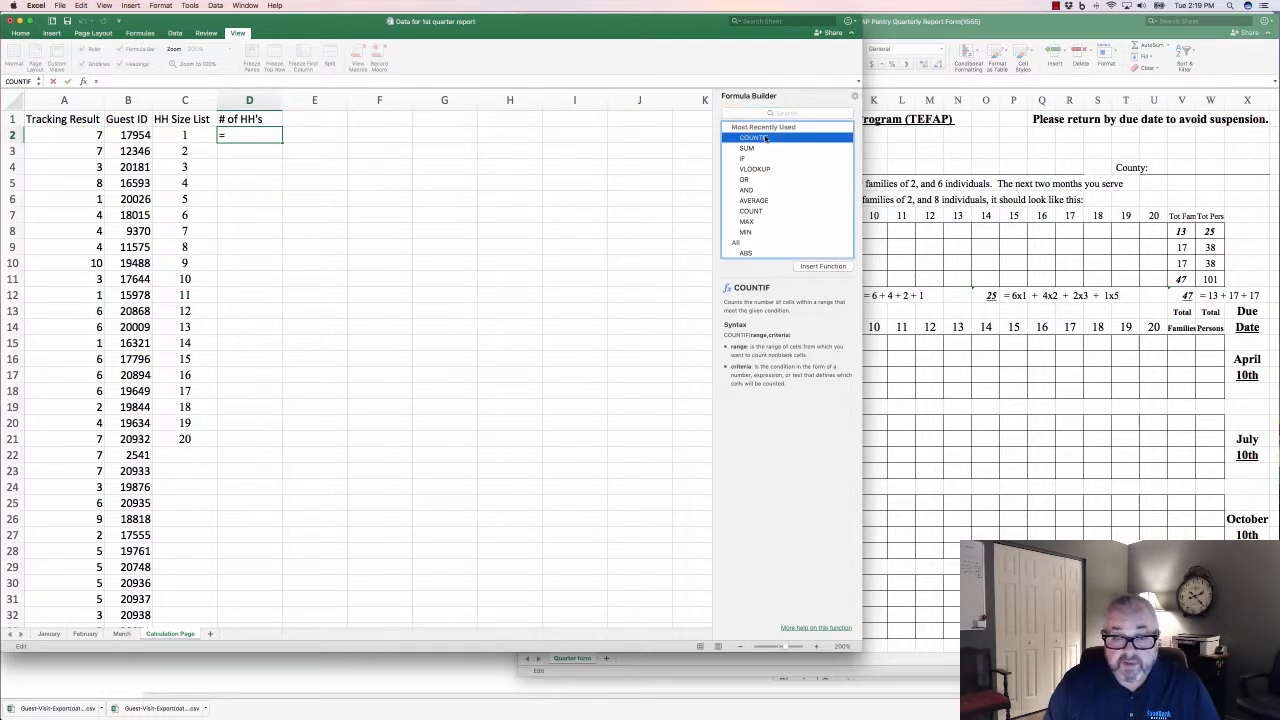
left_click(820, 266)
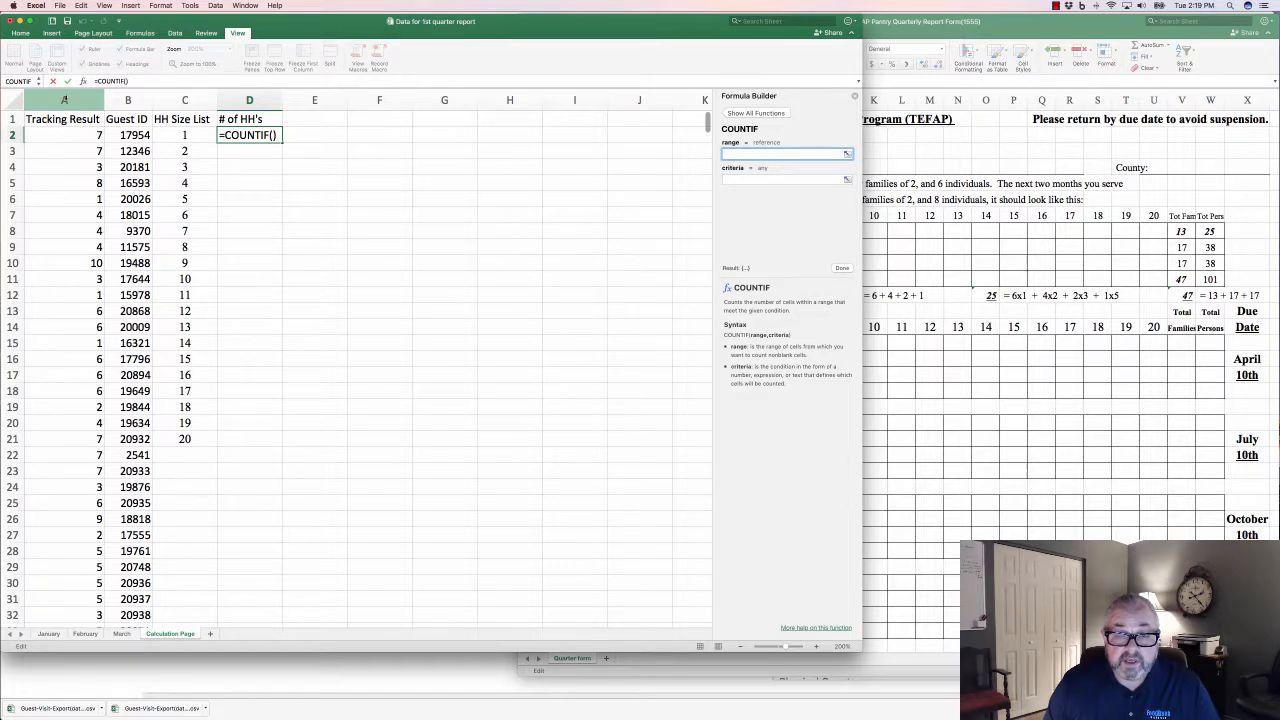
left_click(64, 100)
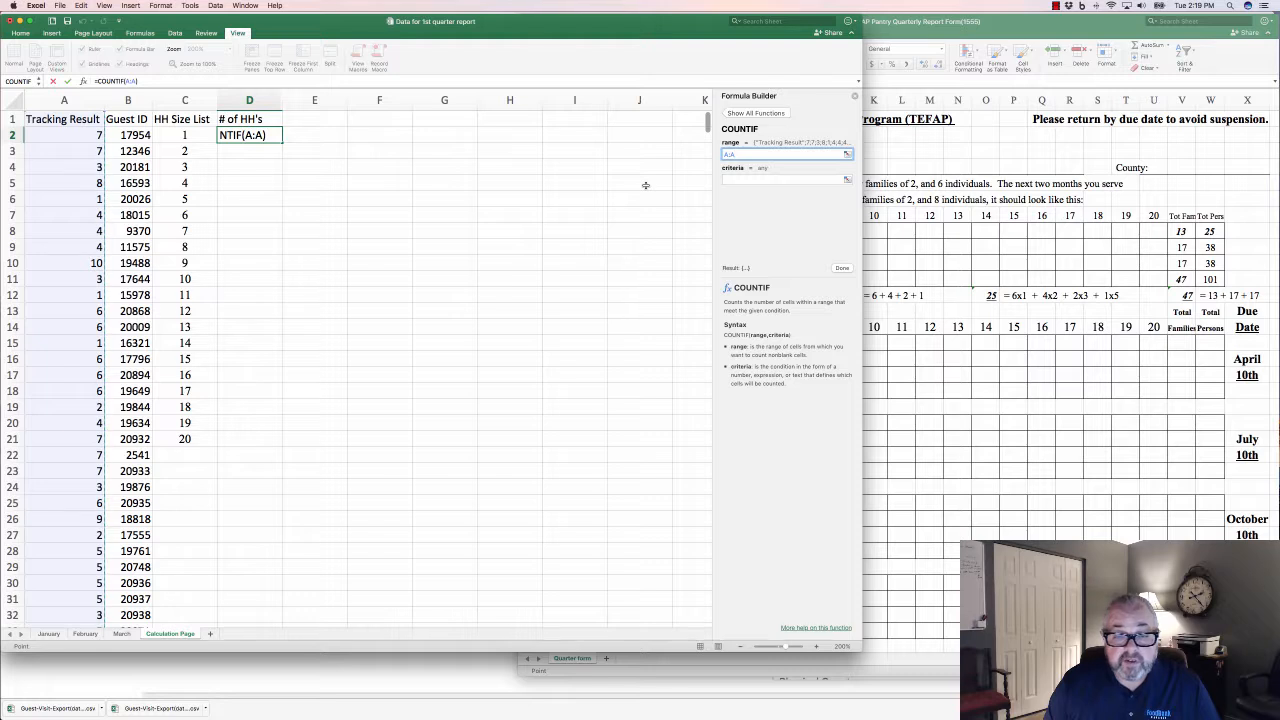
left_click(749, 178)
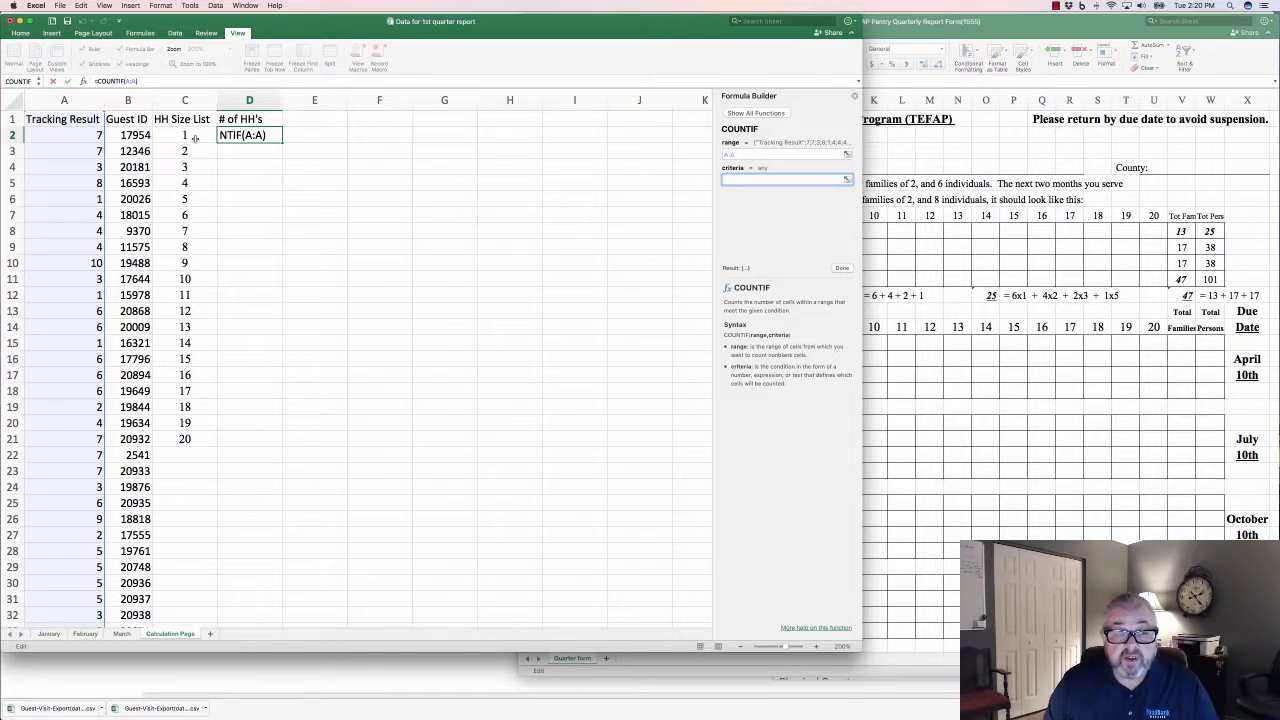
left_click(187, 135)
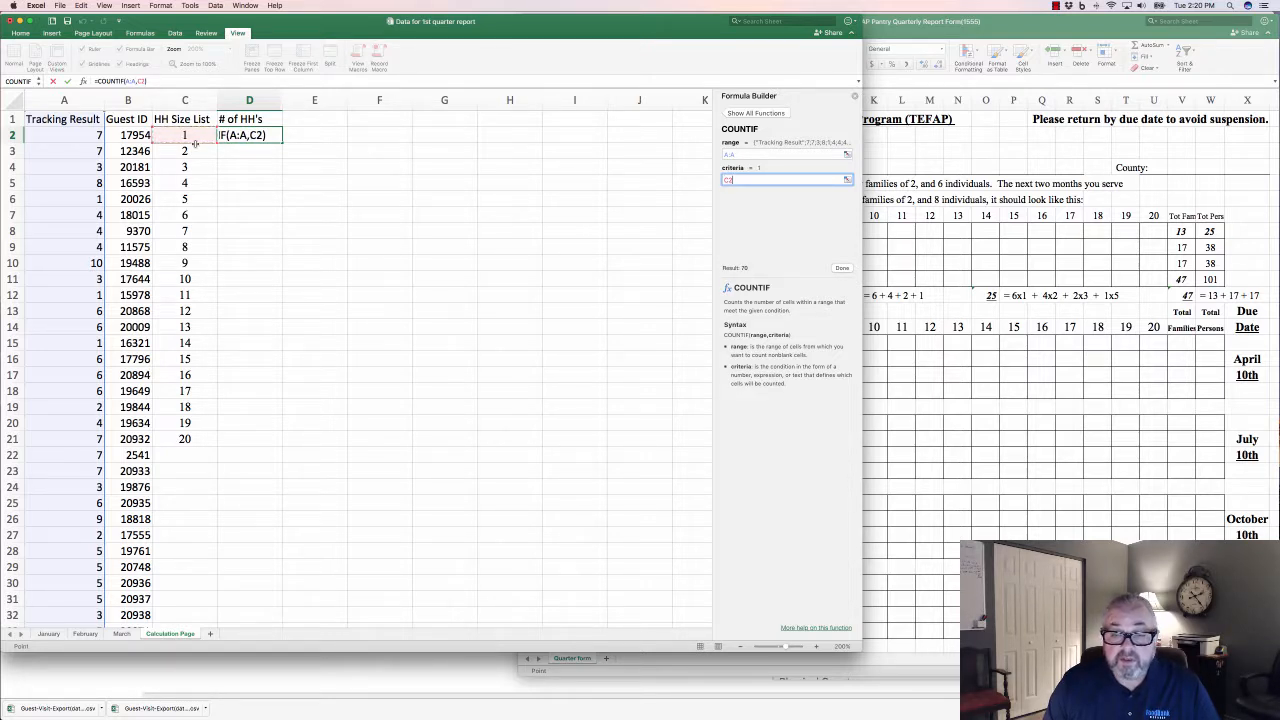
left_click(841, 269)
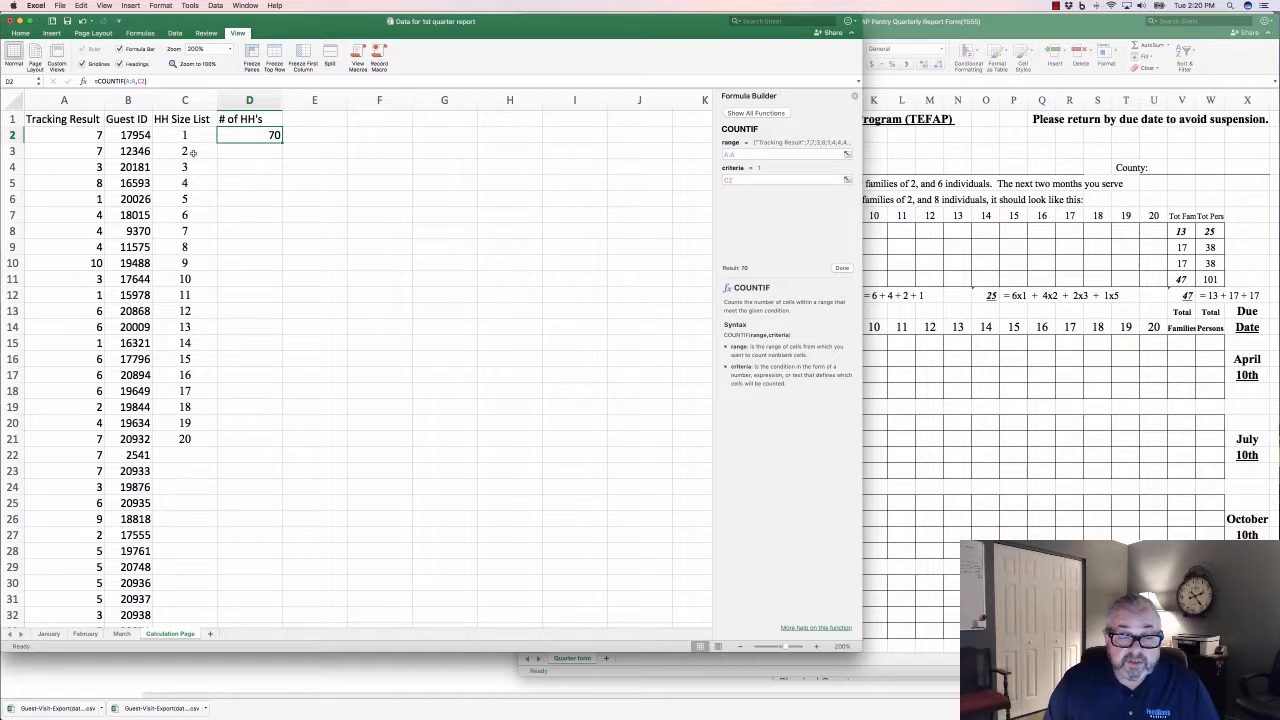
Fill the COUNTIF formula from D2 down to D21 for every household size in the list
left_click(246, 150)
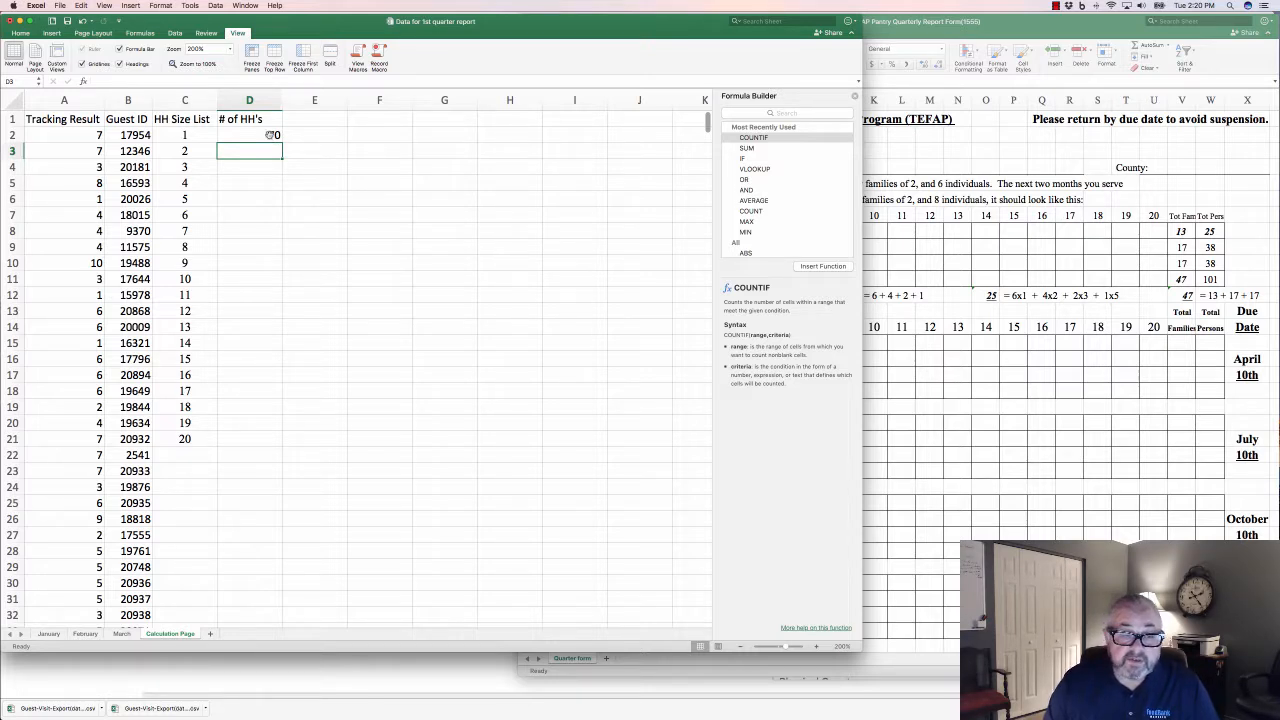
left_click(271, 134)
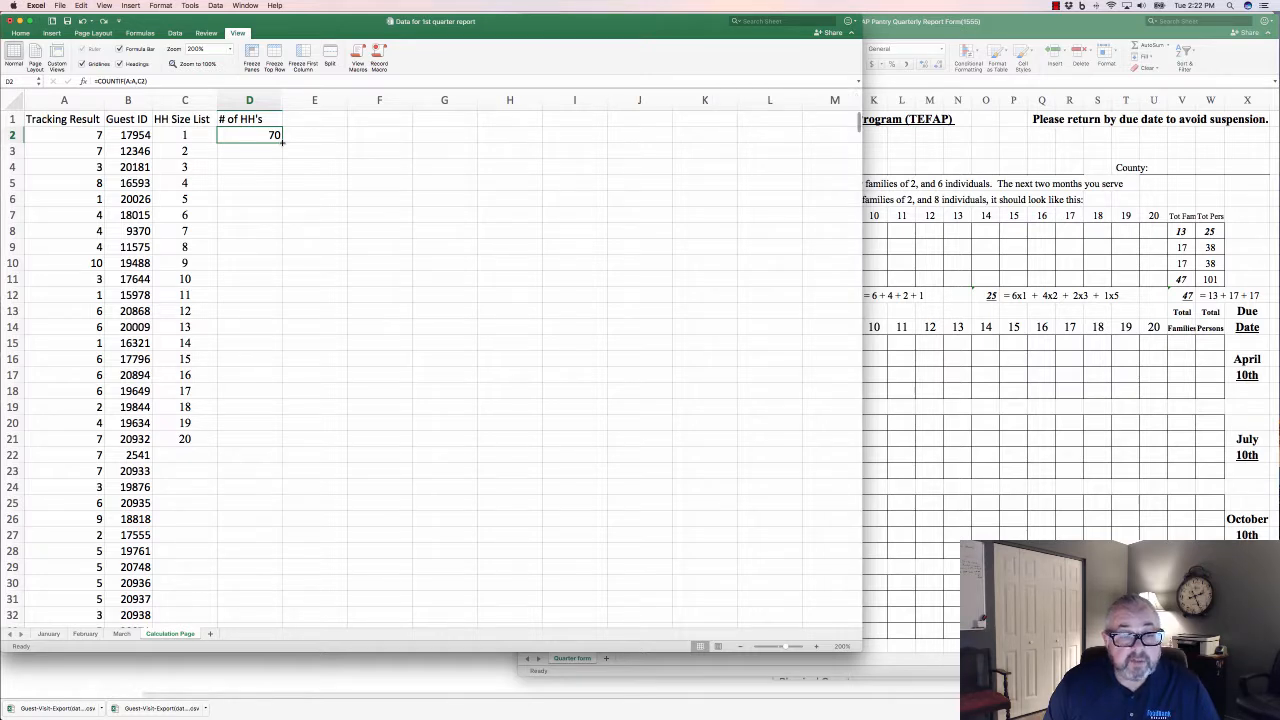
double_click(282, 142)
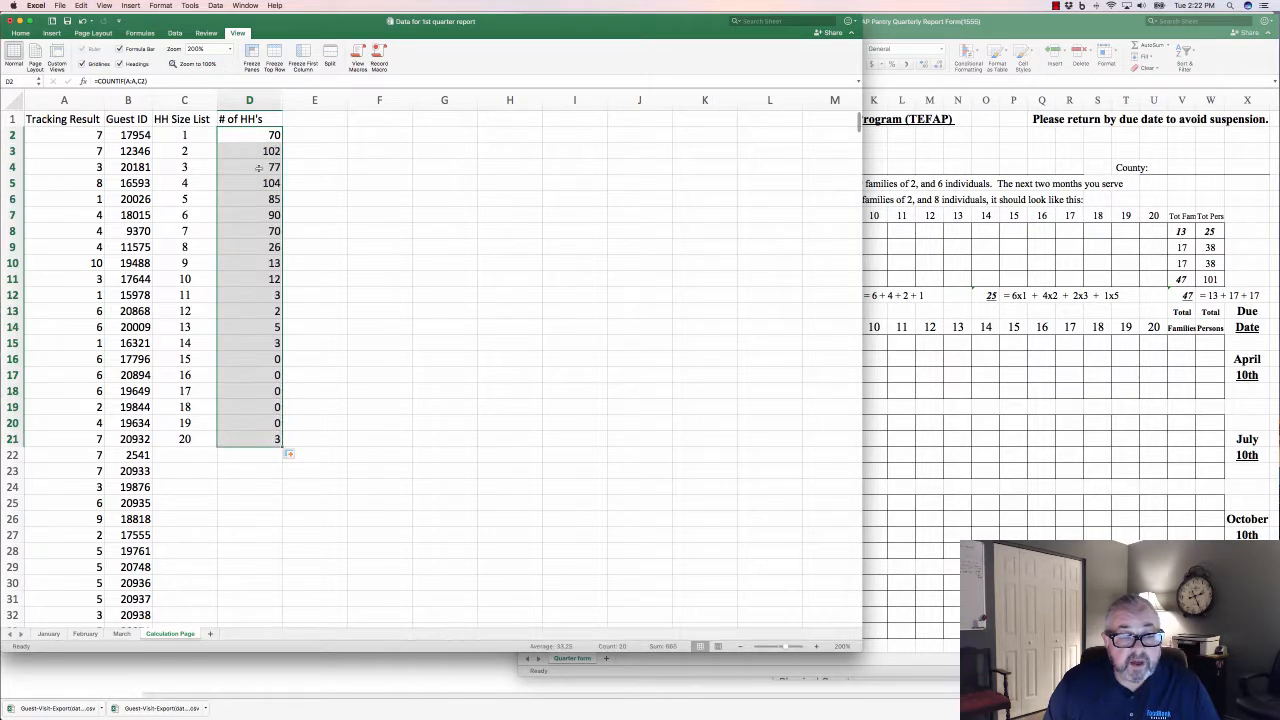
Compare the household counts on Calculation Page with the January row of the TEFAP quarterly report form
scroll(254, 322, "right", 1)
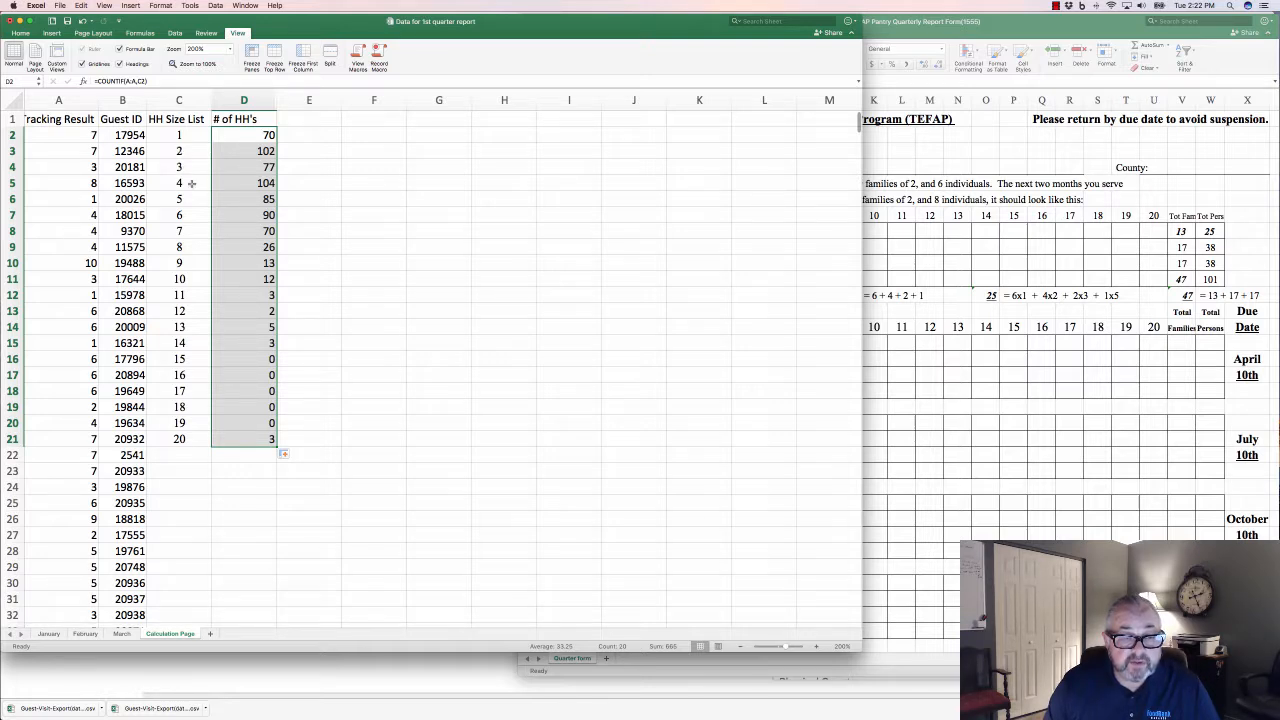
left_click(312, 148)
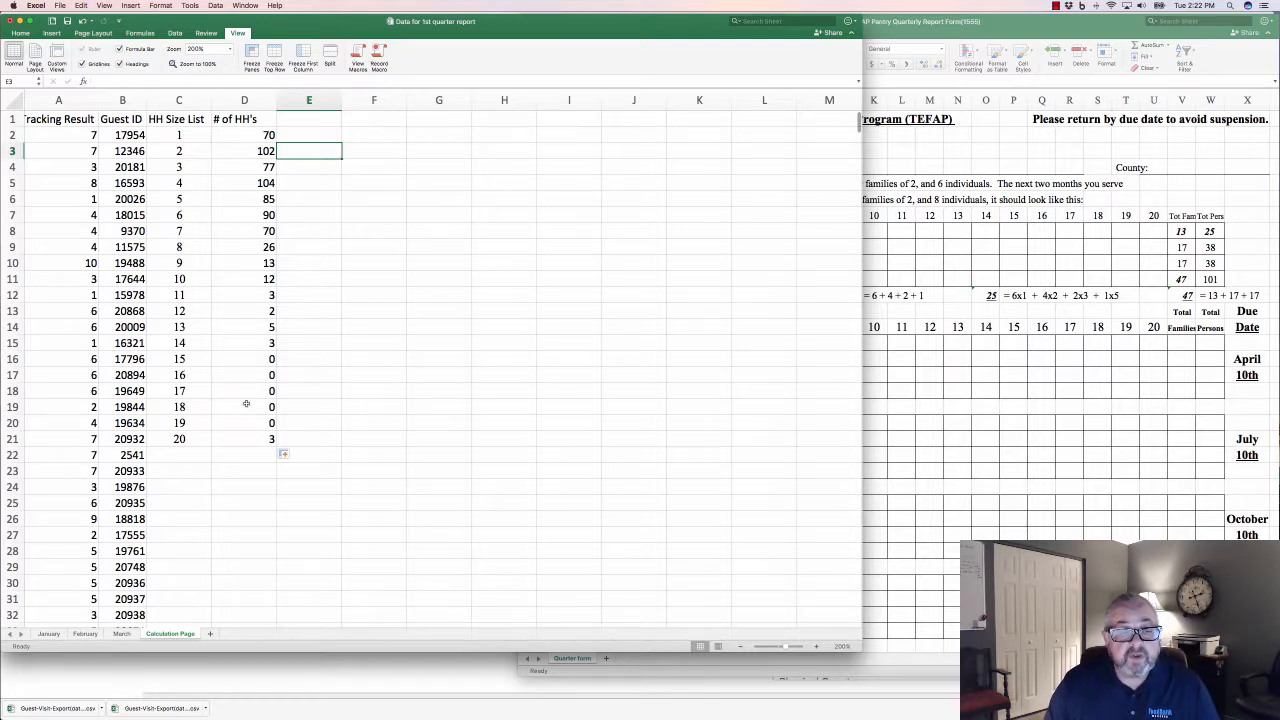
left_click(313, 134)
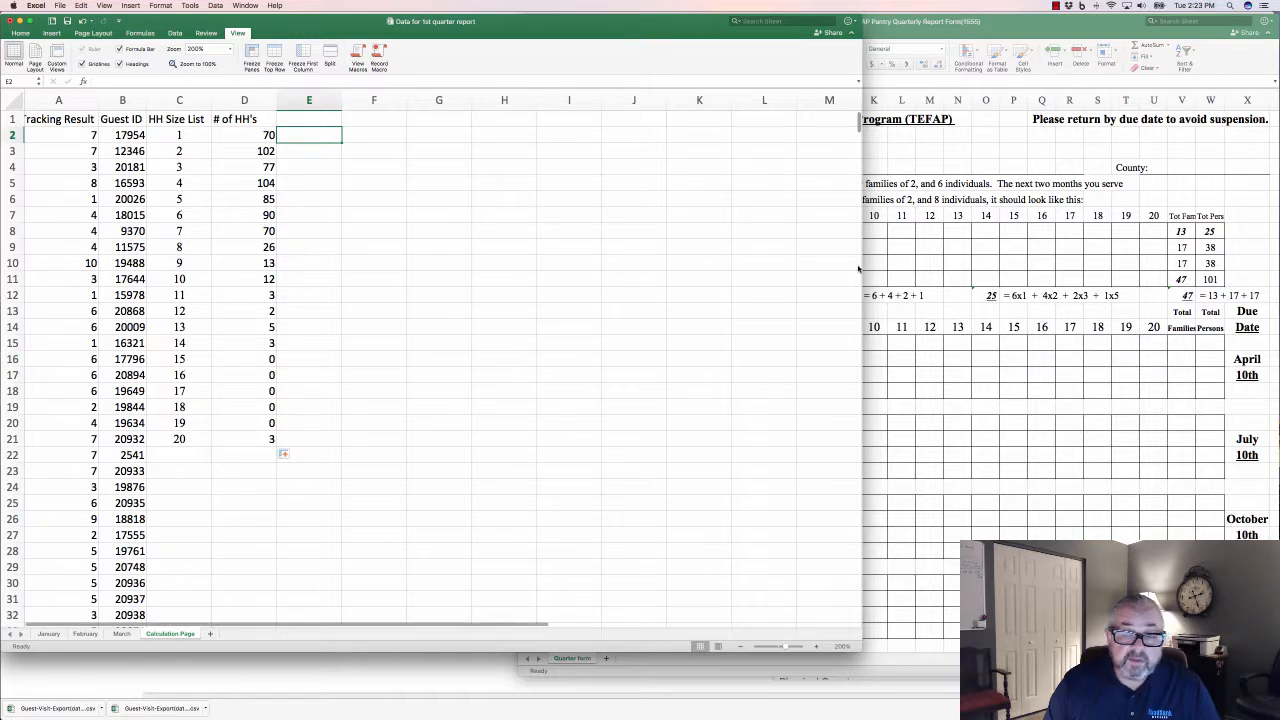
left_click(931, 229)
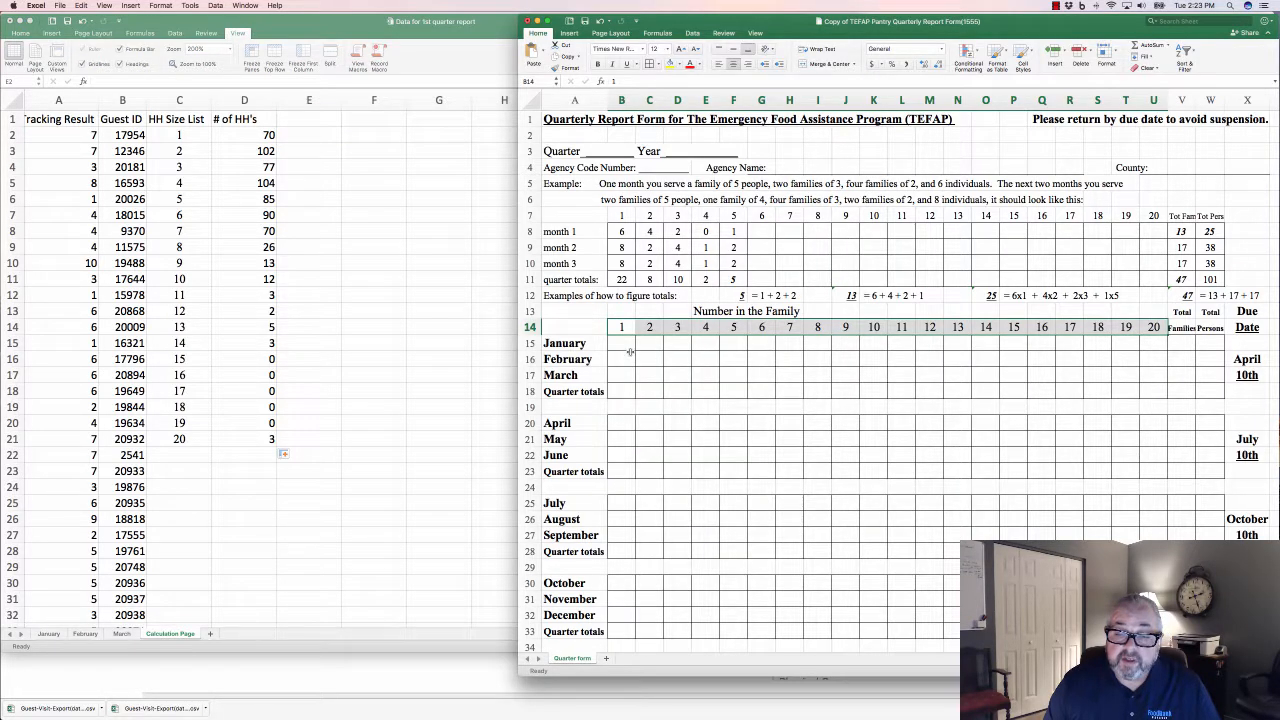
left_click_drag(622, 346, 1027, 344)
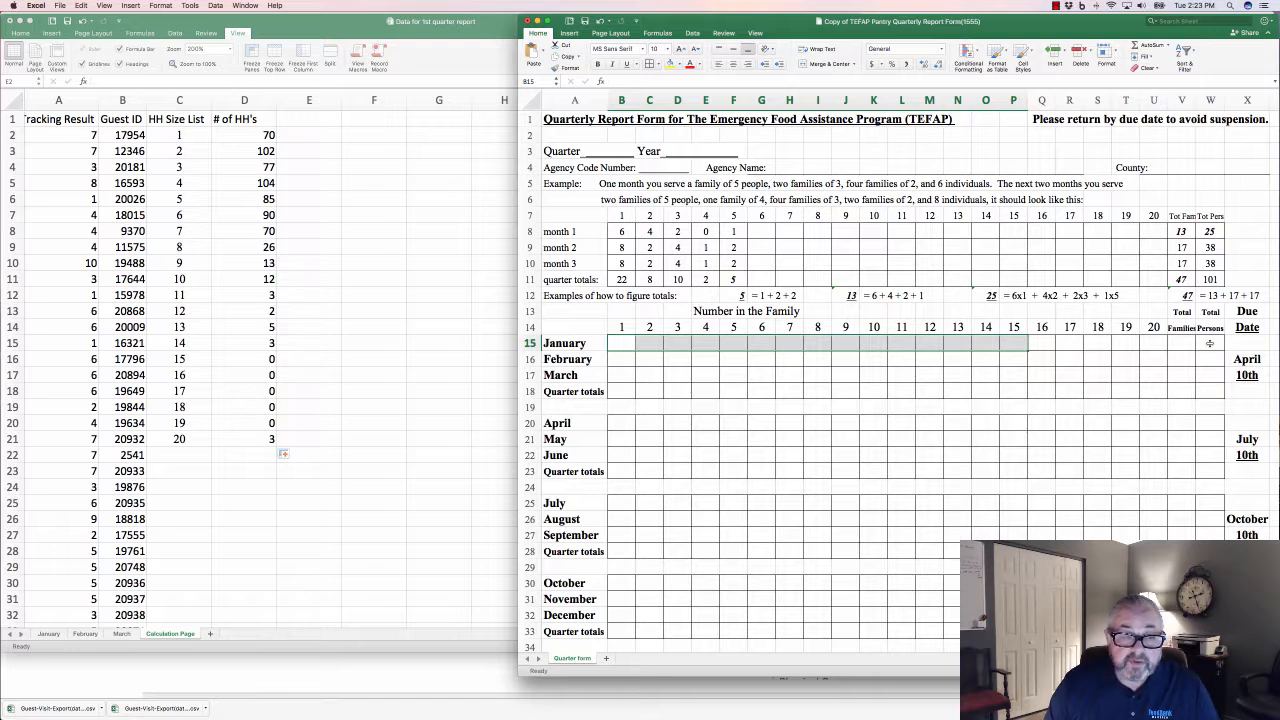
Enter the header "# of people" in cell E1 of Calculation Page
left_click(317, 134)
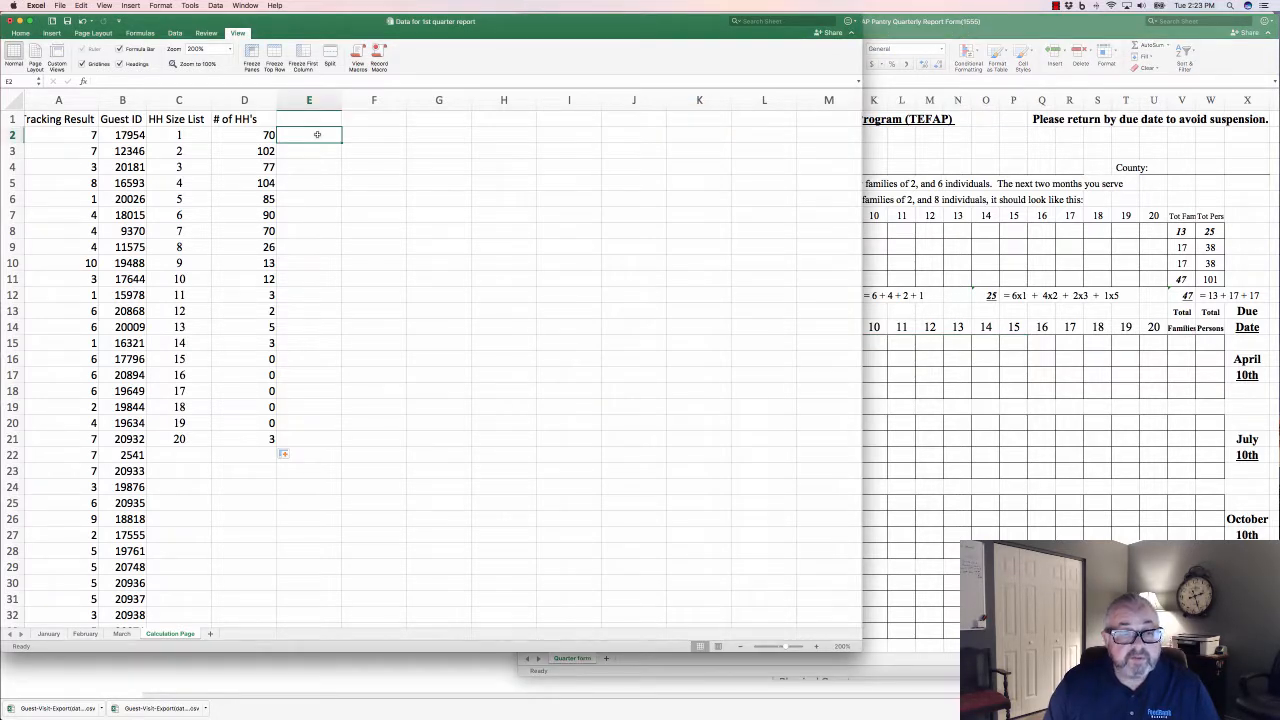
left_click(310, 118)
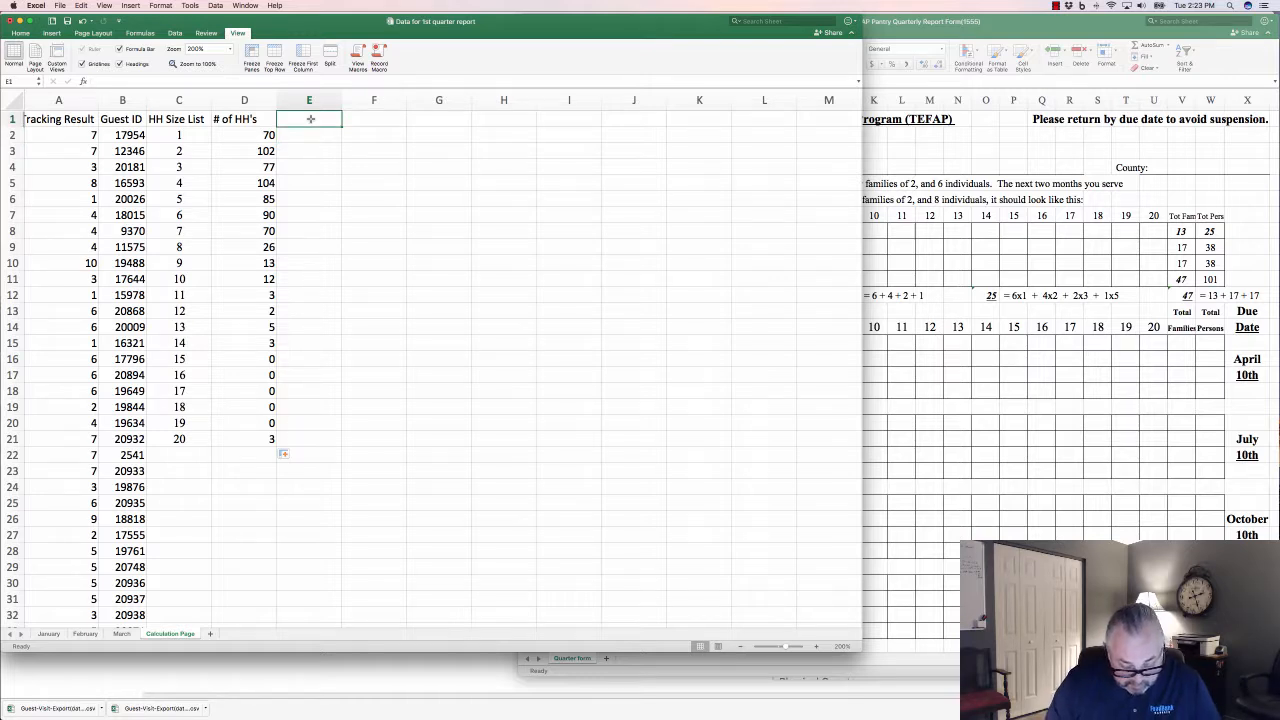
type("%")
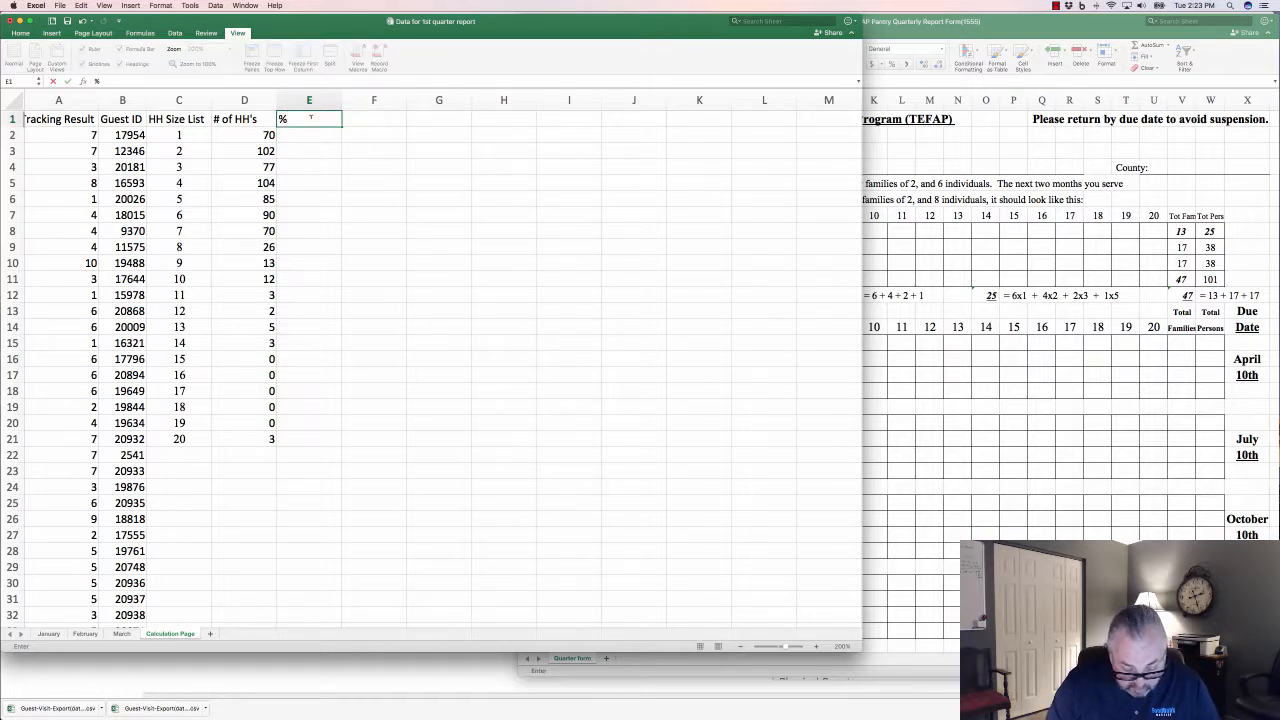
type("#")
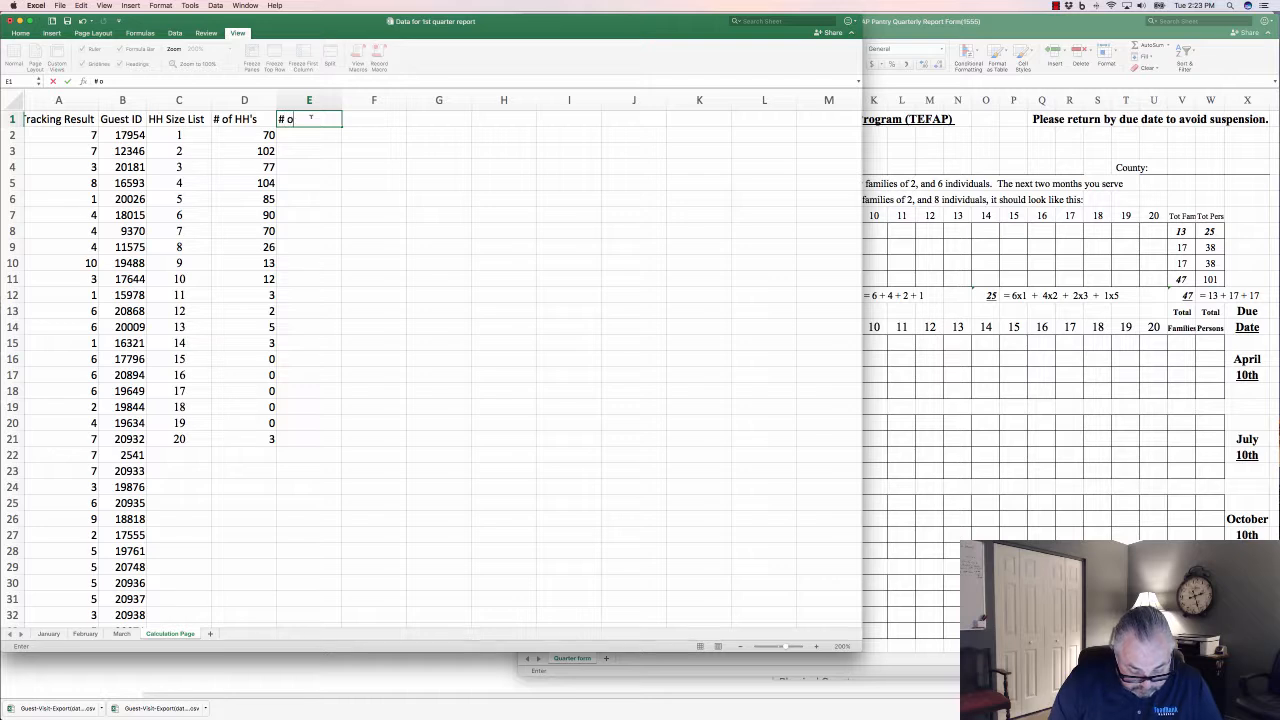
type(" of people")
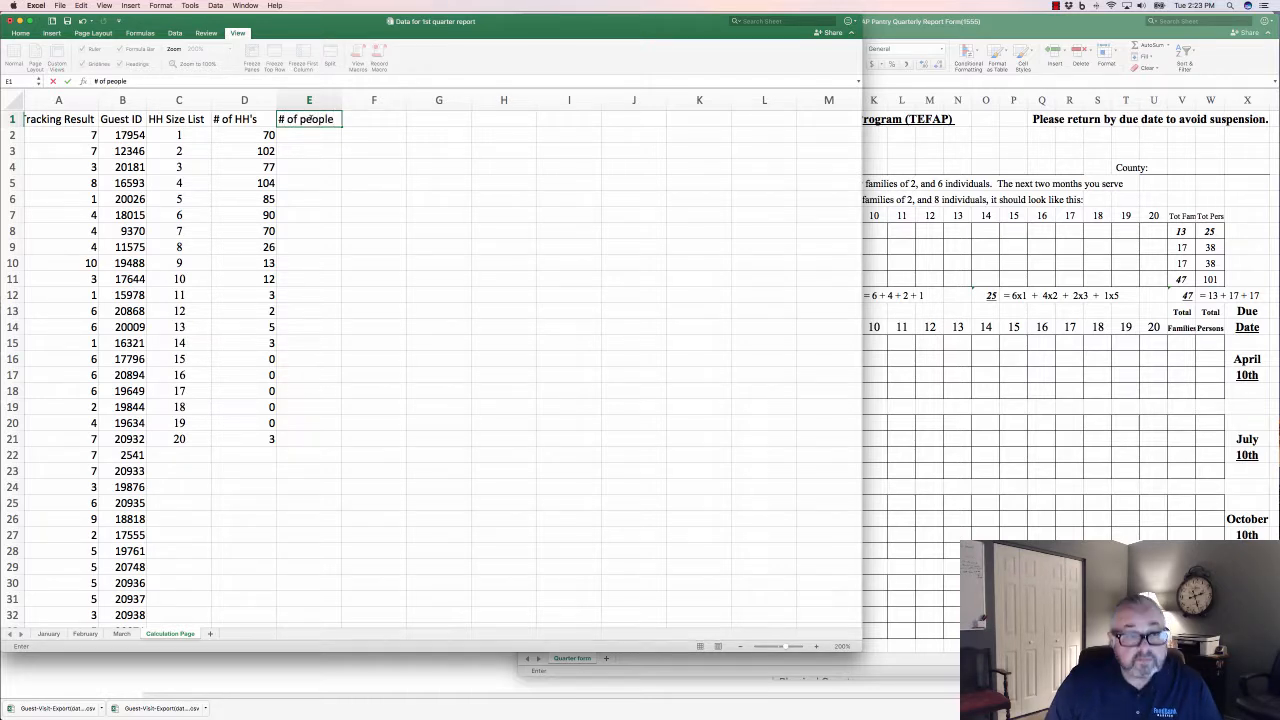
key("Return")
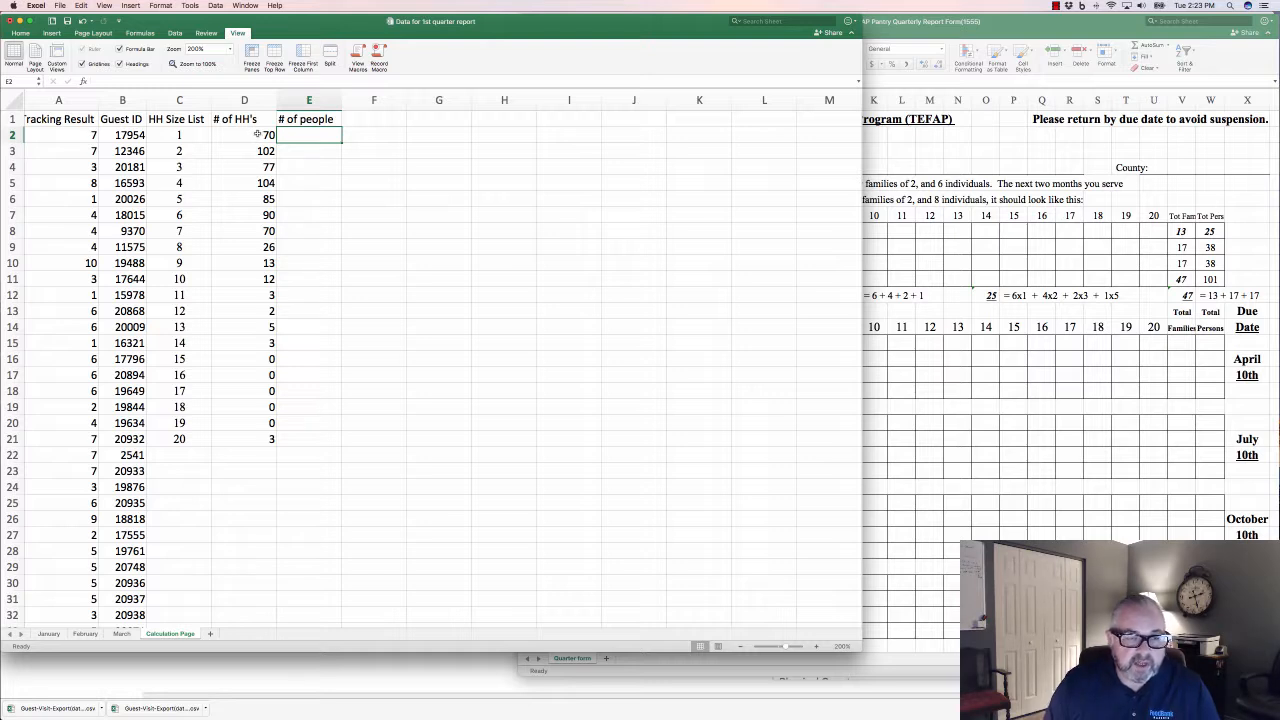
Insert a SUM function in cell E2 with C2*D2 as its argument and fill it down to E21
left_click(257, 134)
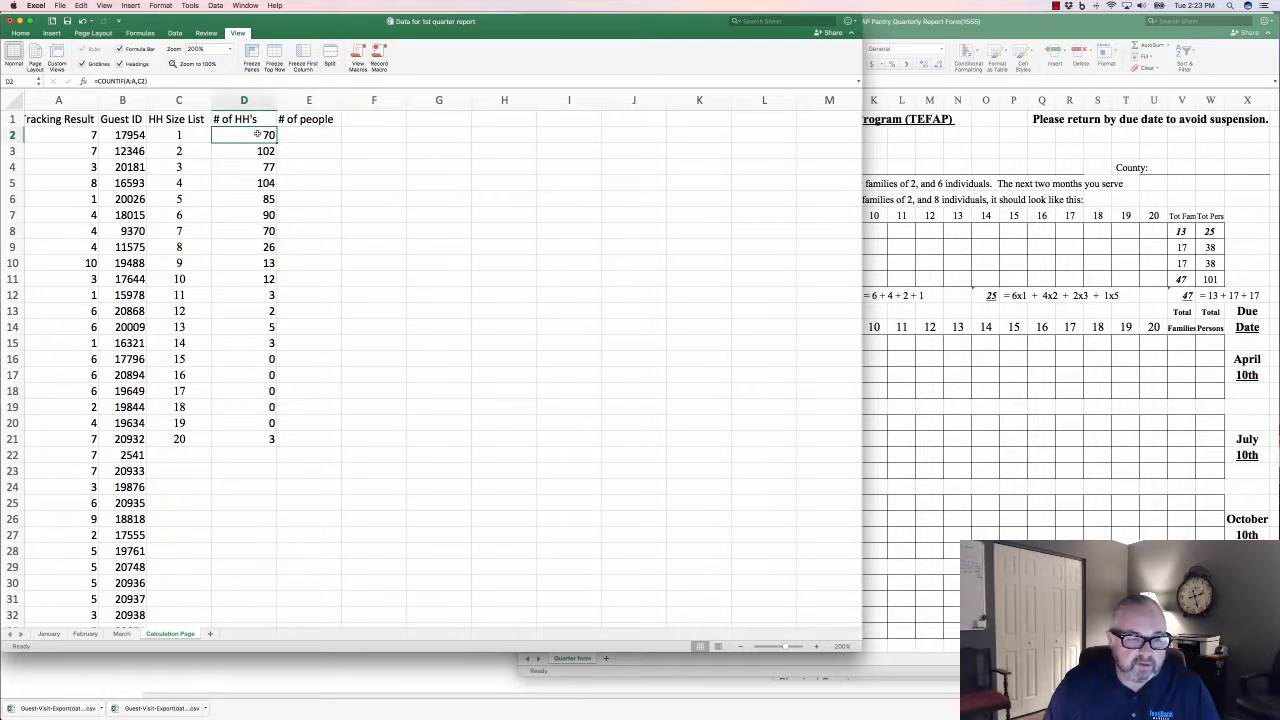
left_click(192, 134)
left_click(254, 136)
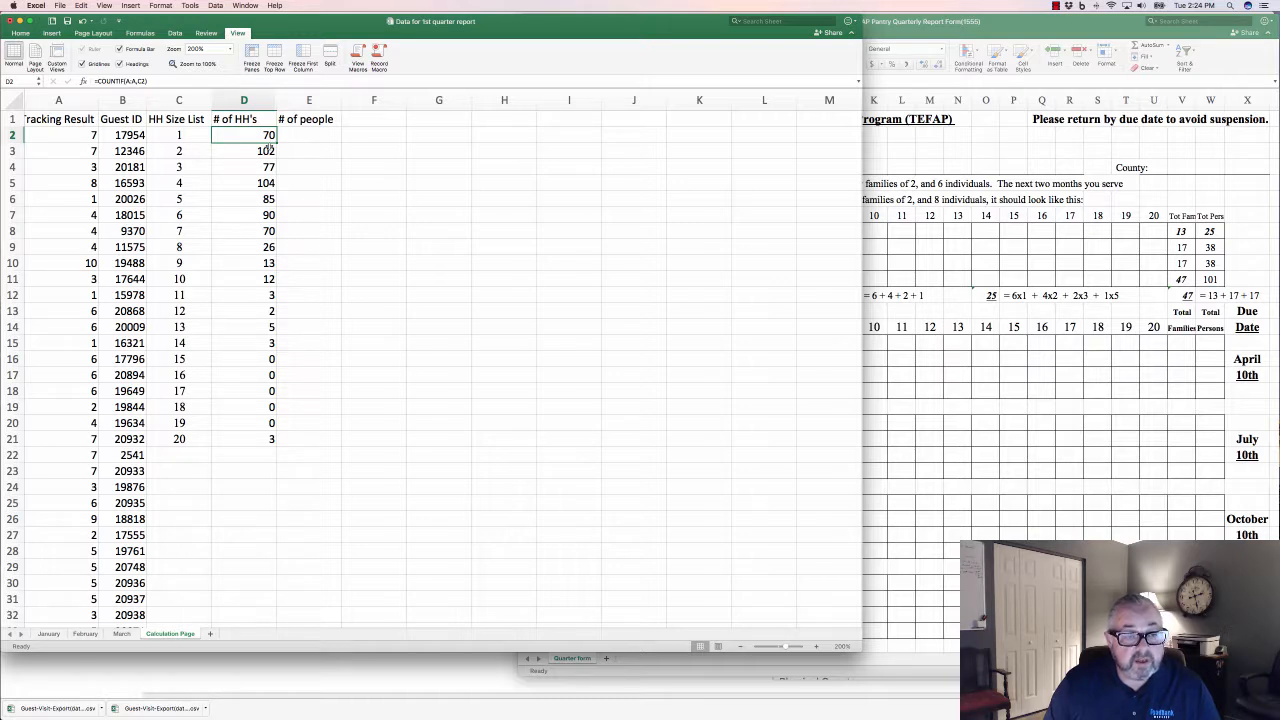
left_click(310, 134)
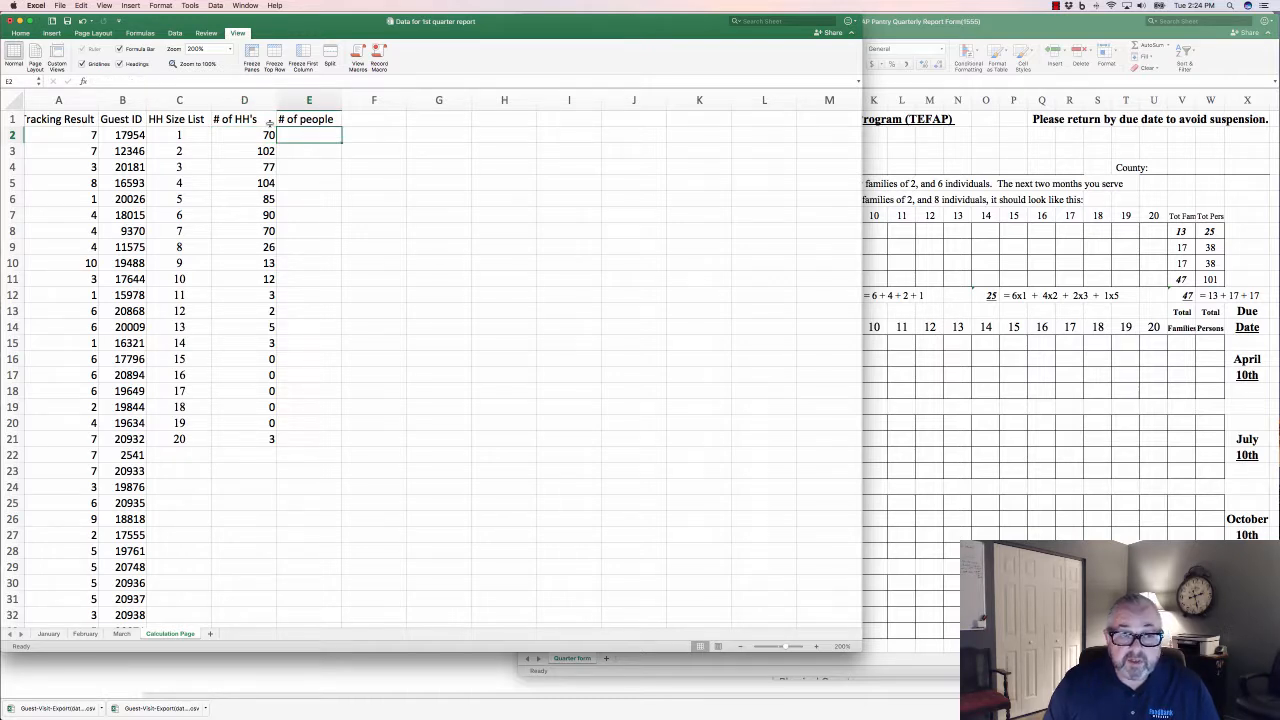
left_click(83, 81)
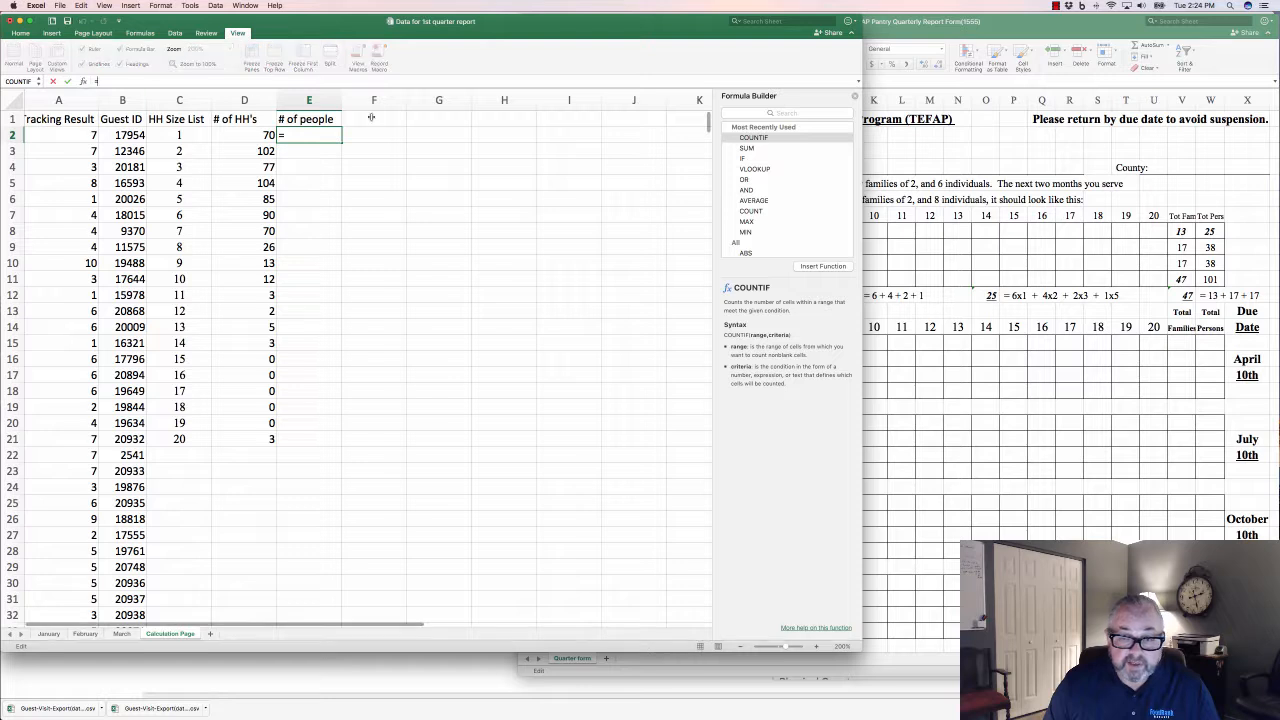
left_click(746, 148)
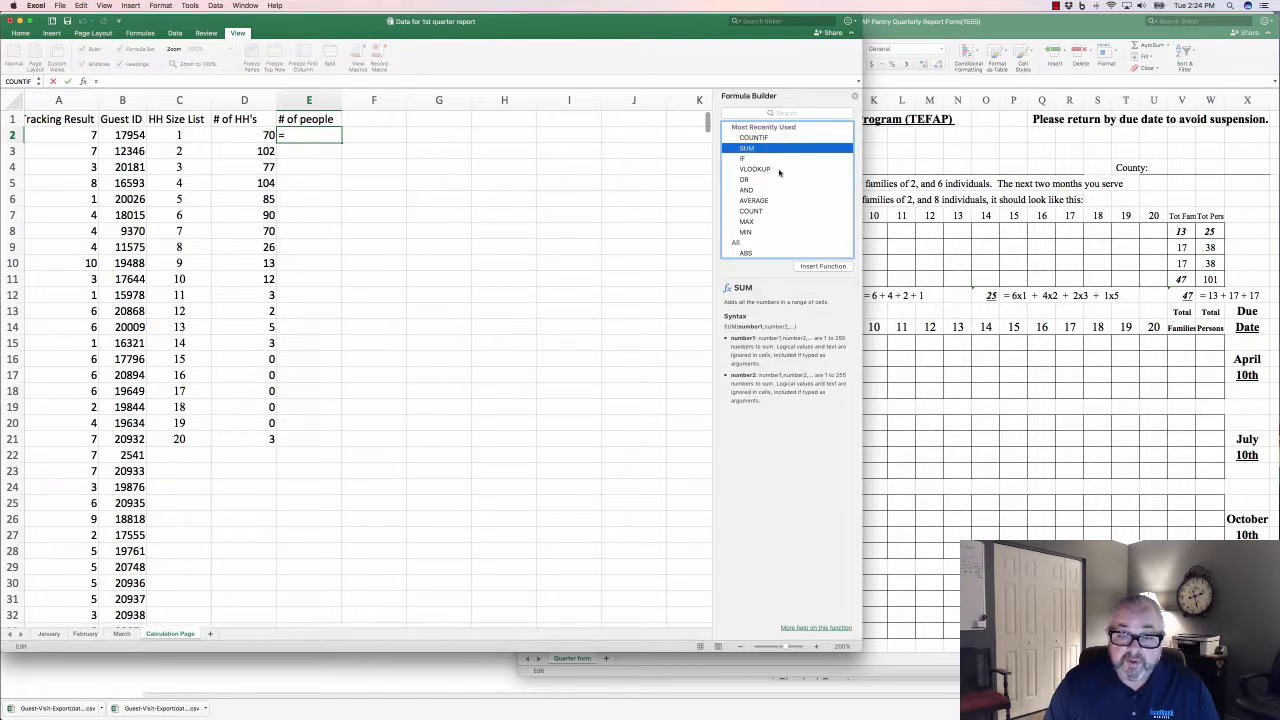
left_click(821, 266)
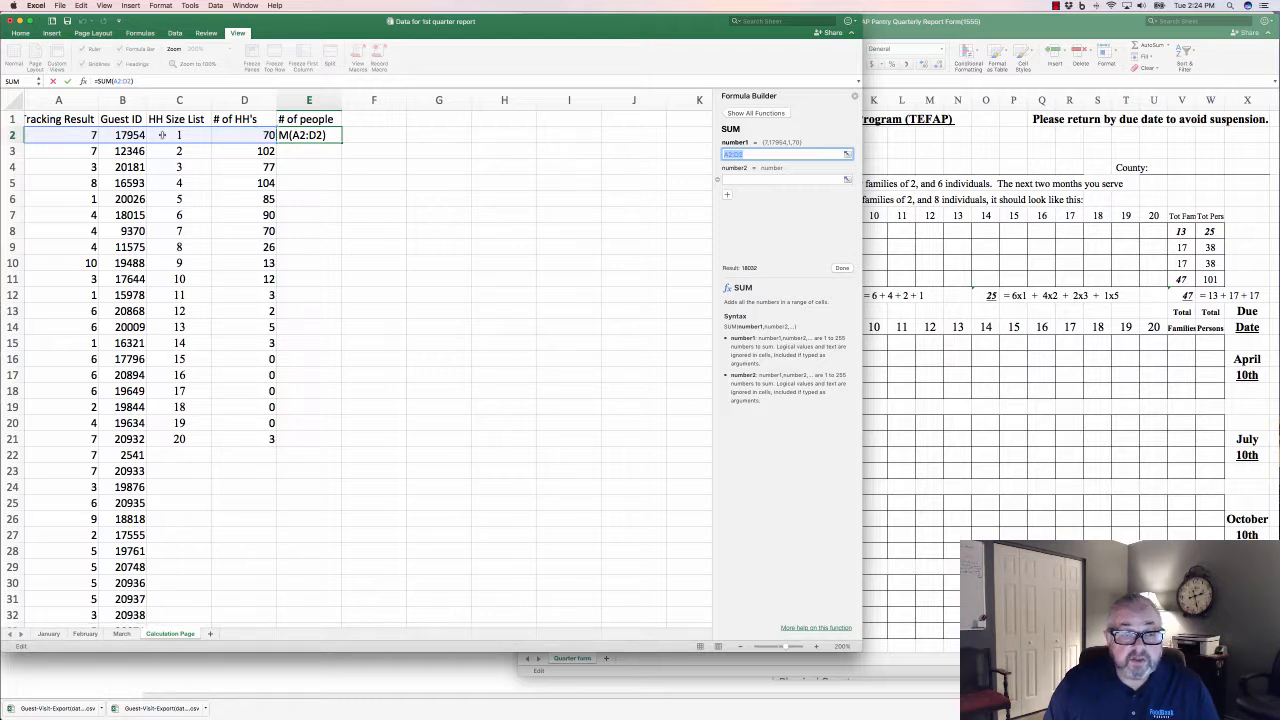
left_click(168, 135)
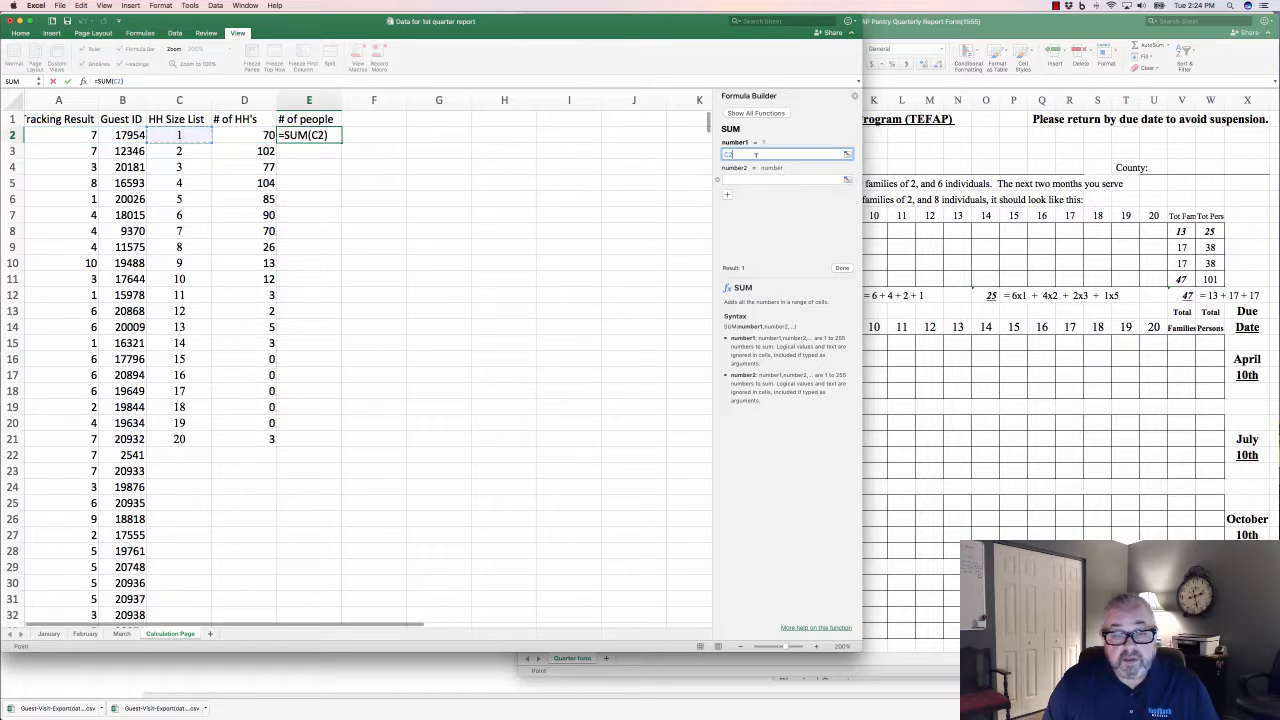
type("*")
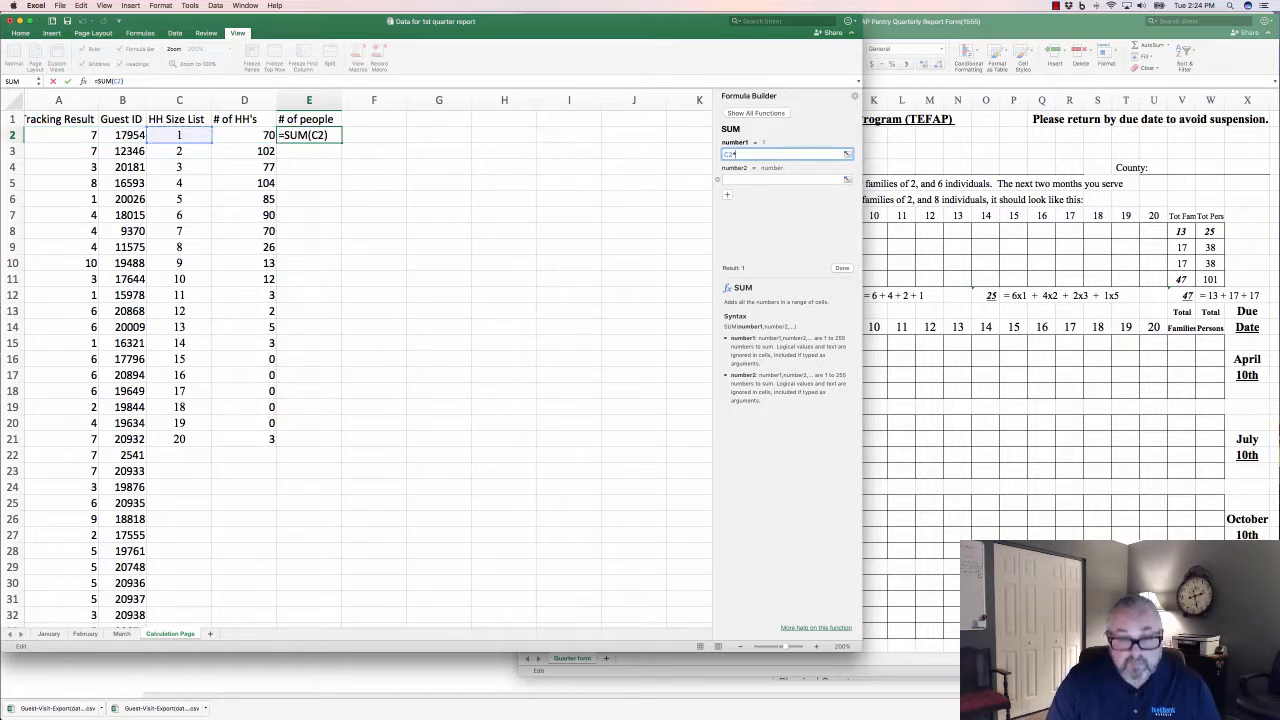
left_click(252, 135)
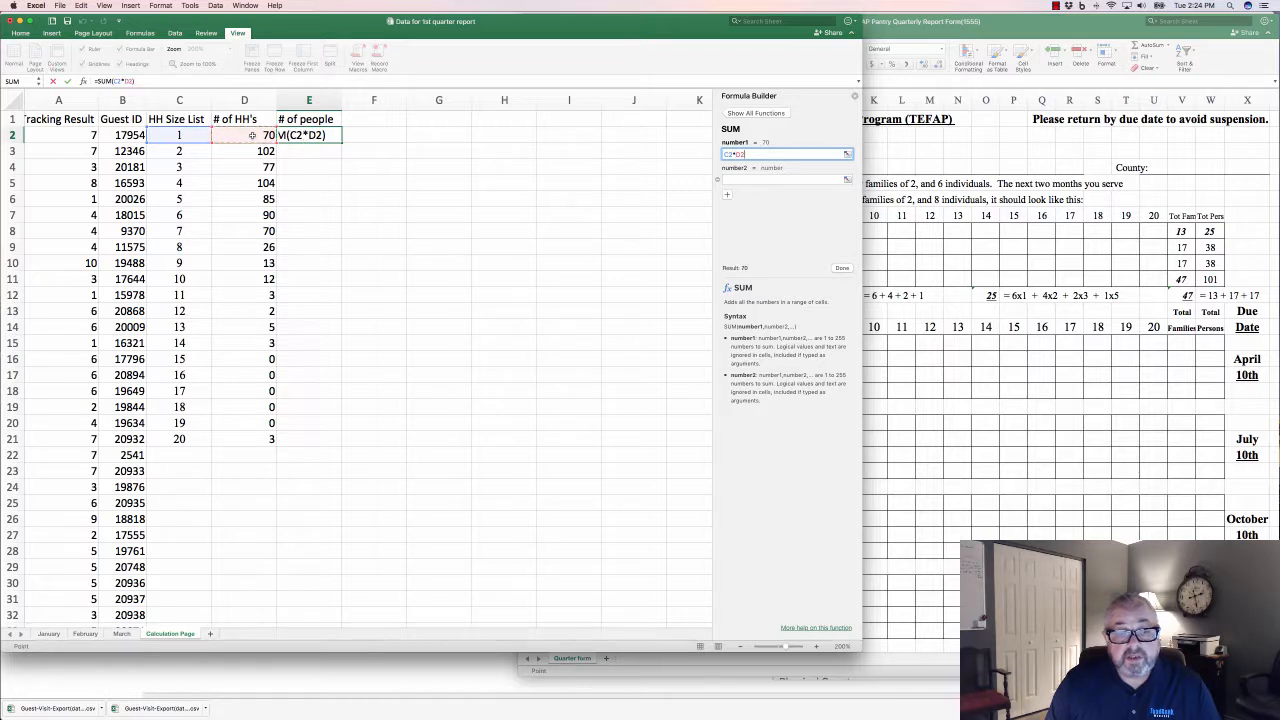
left_click(842, 268)
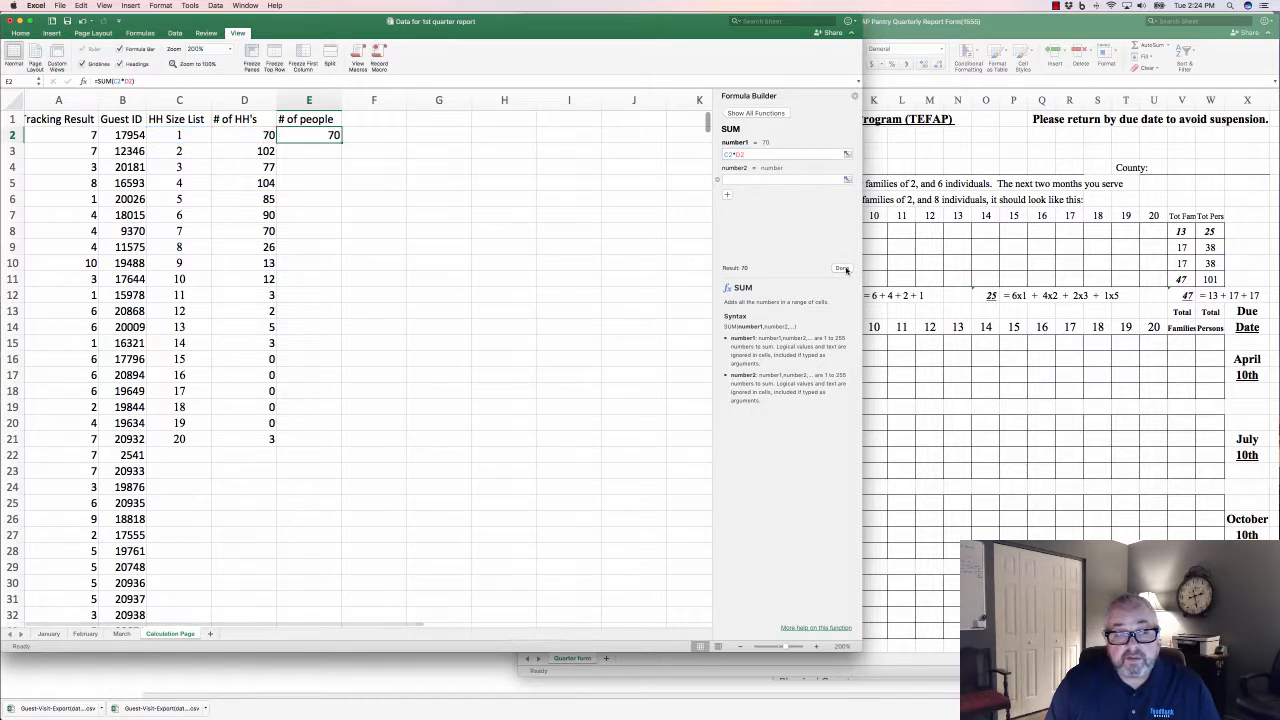
double_click(340, 143)
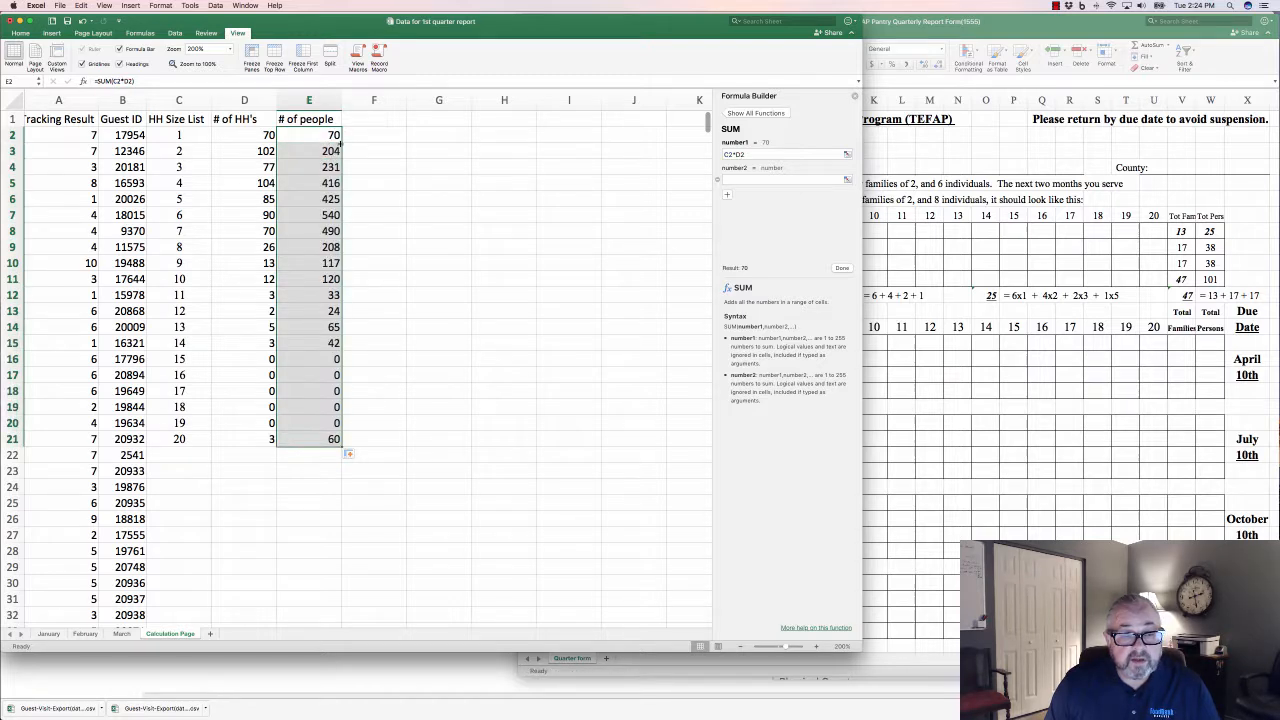
left_click(393, 376)
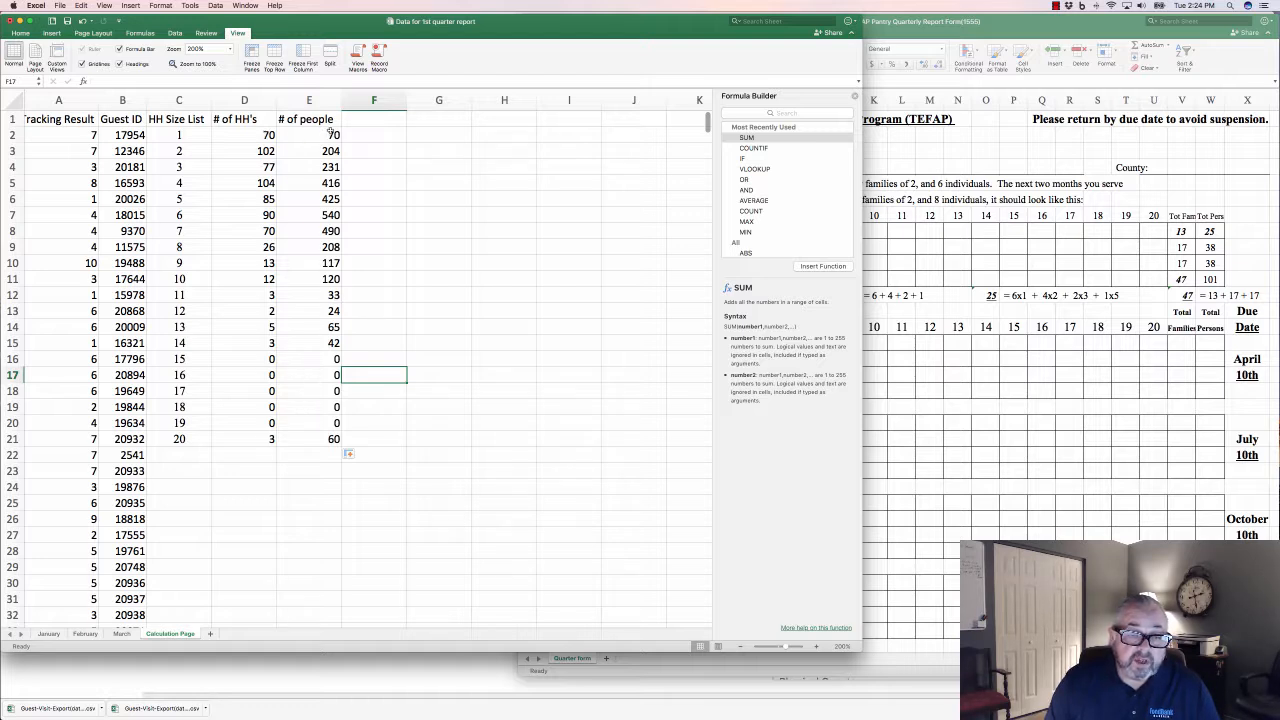
Check the January cells for Total Families and Total Persons in the TEFAP quarterly report form
left_click(978, 371)
left_click(1180, 342)
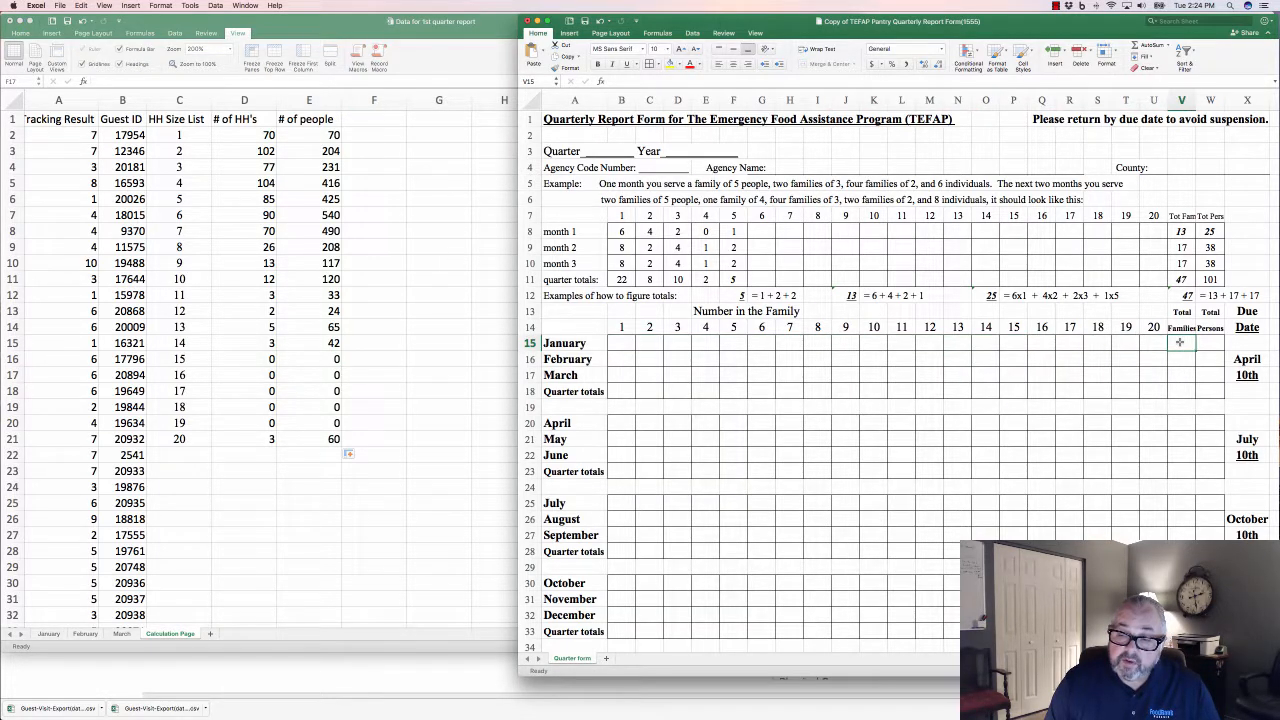
left_click(1210, 343)
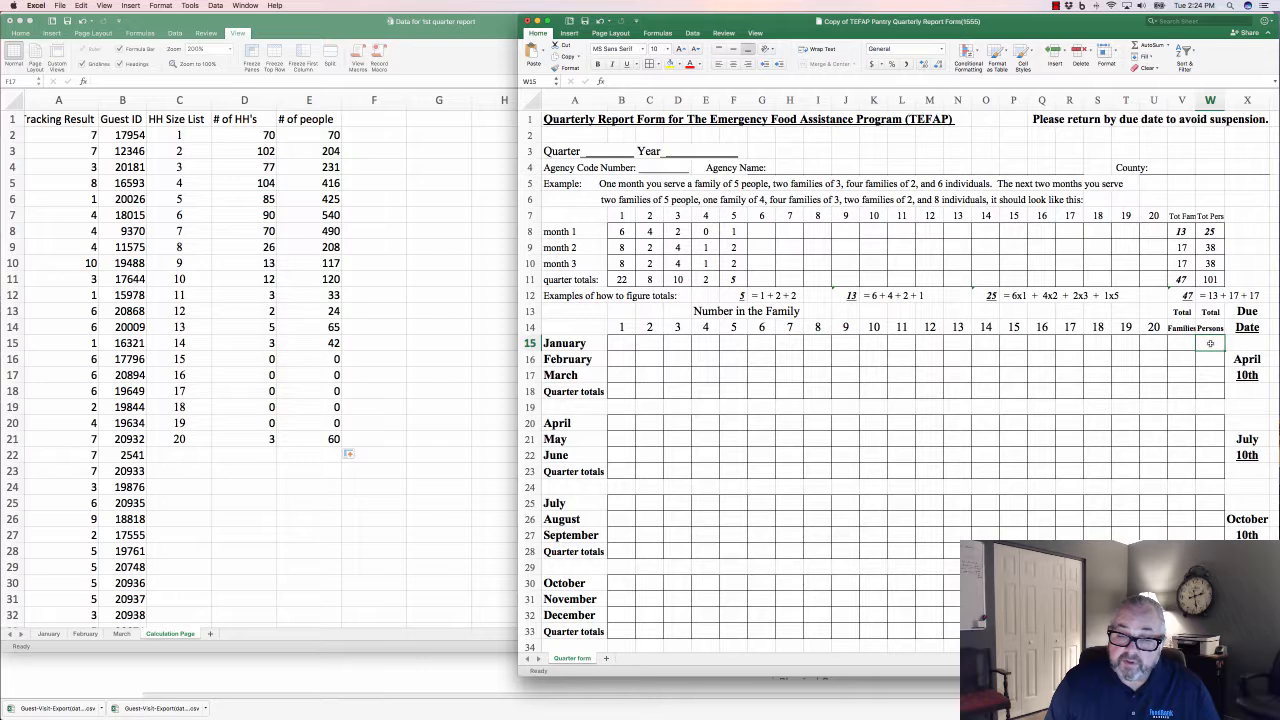
Total the # of HH's column (D2:D21) in D22 and the # of people column (E2:E21) in E22 of Calculation Page with AutoSum
left_click(400, 358)
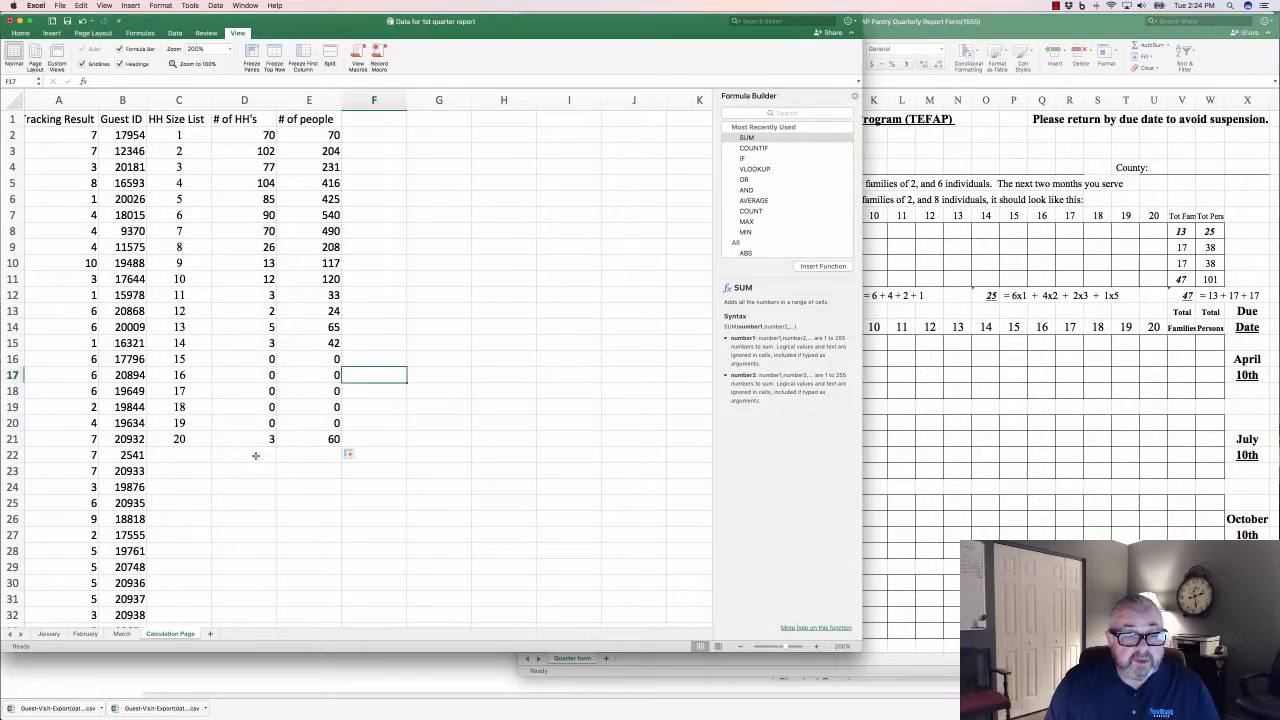
left_click(256, 455)
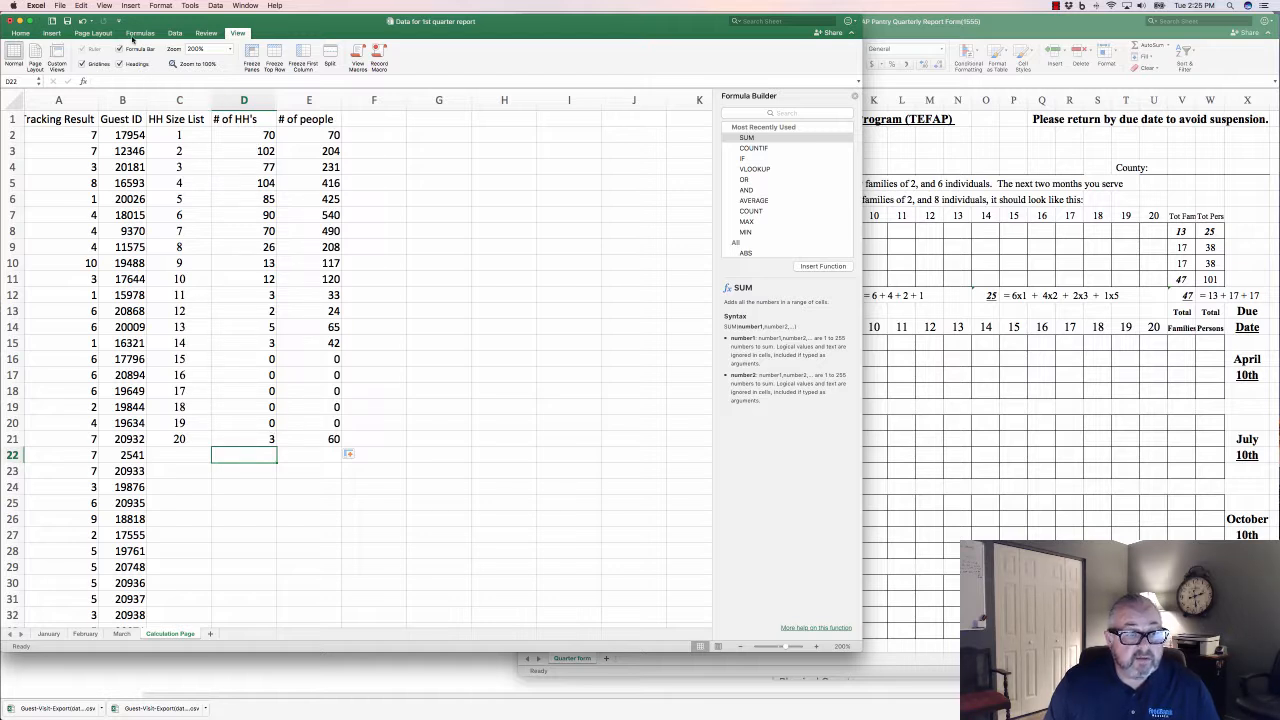
left_click(139, 33)
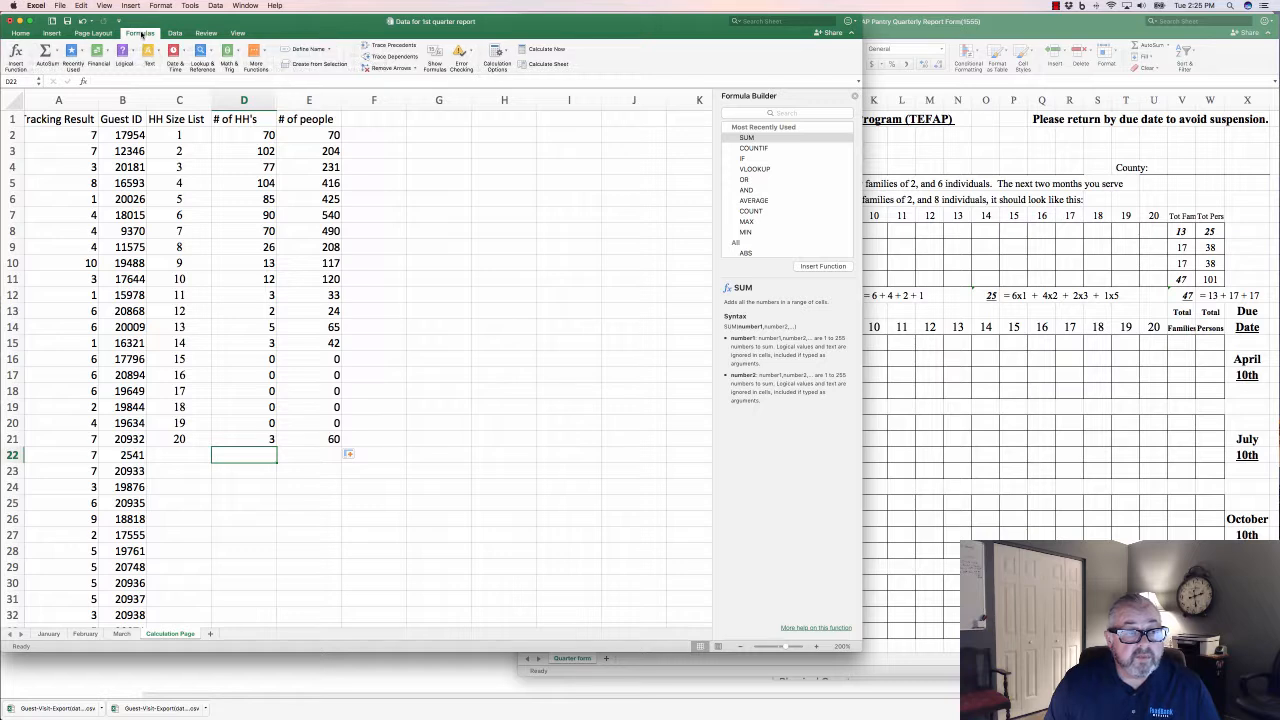
left_click(45, 55)
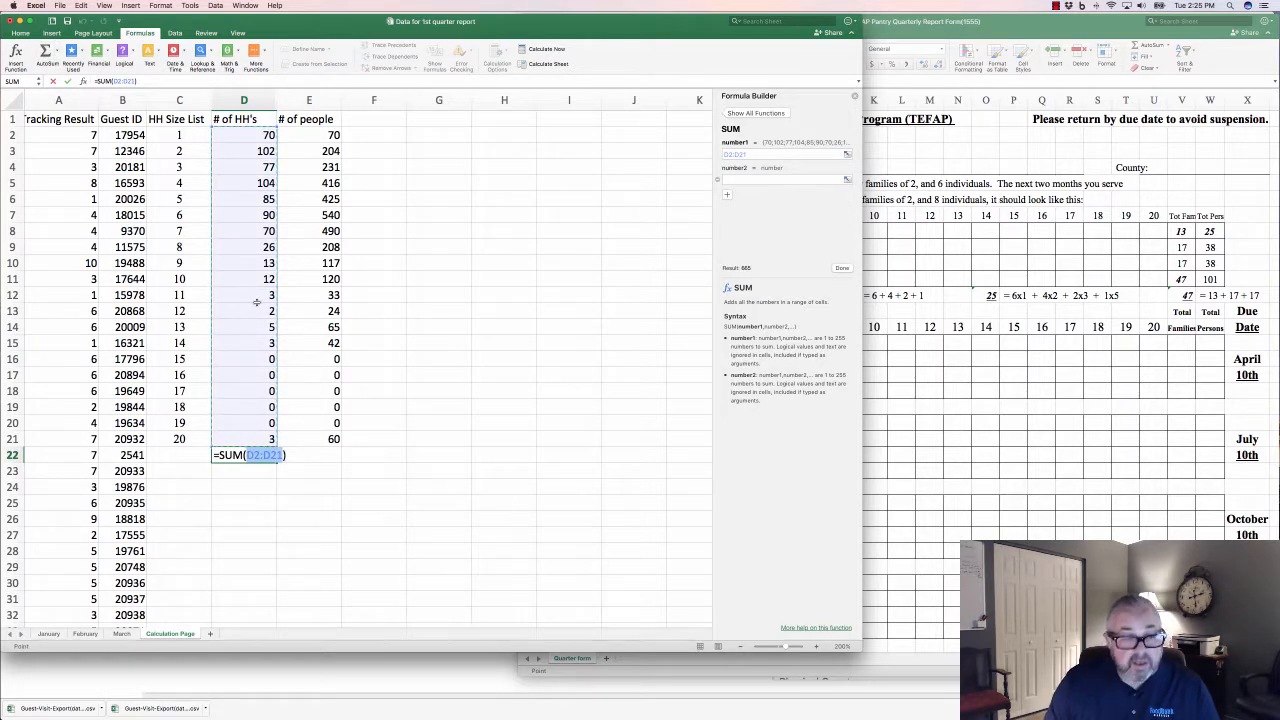
key("Return")
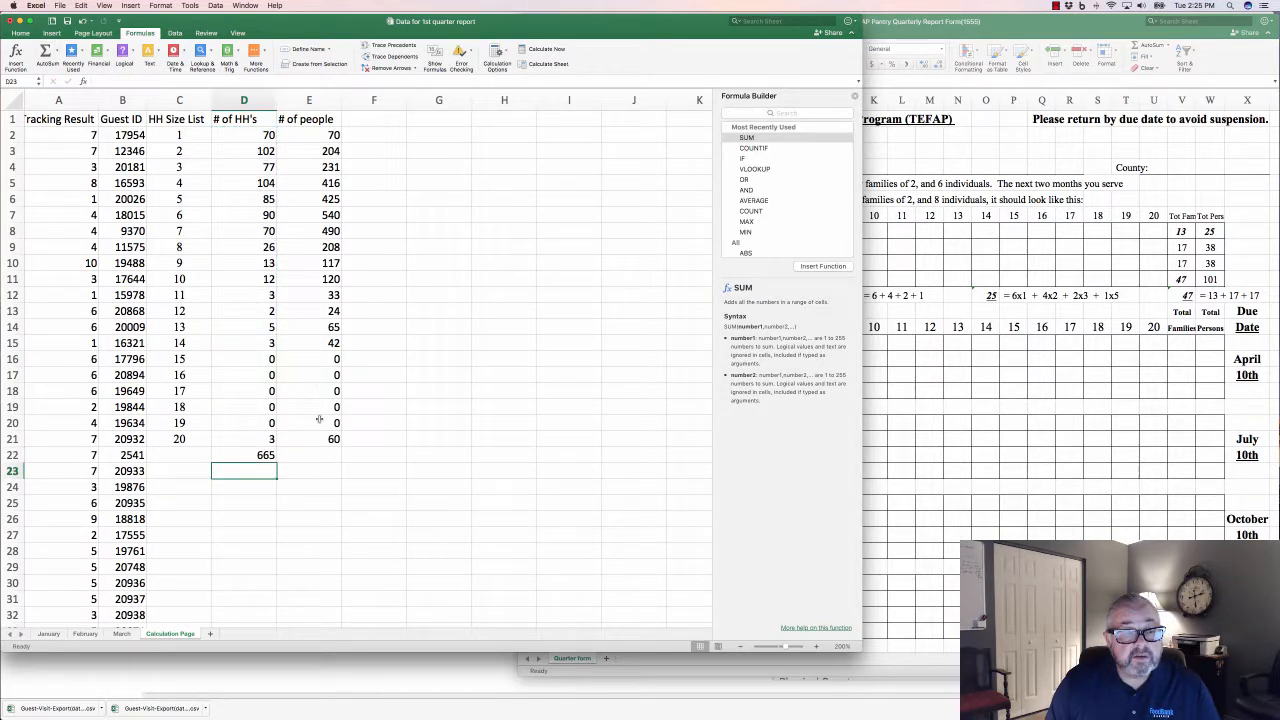
left_click(322, 454)
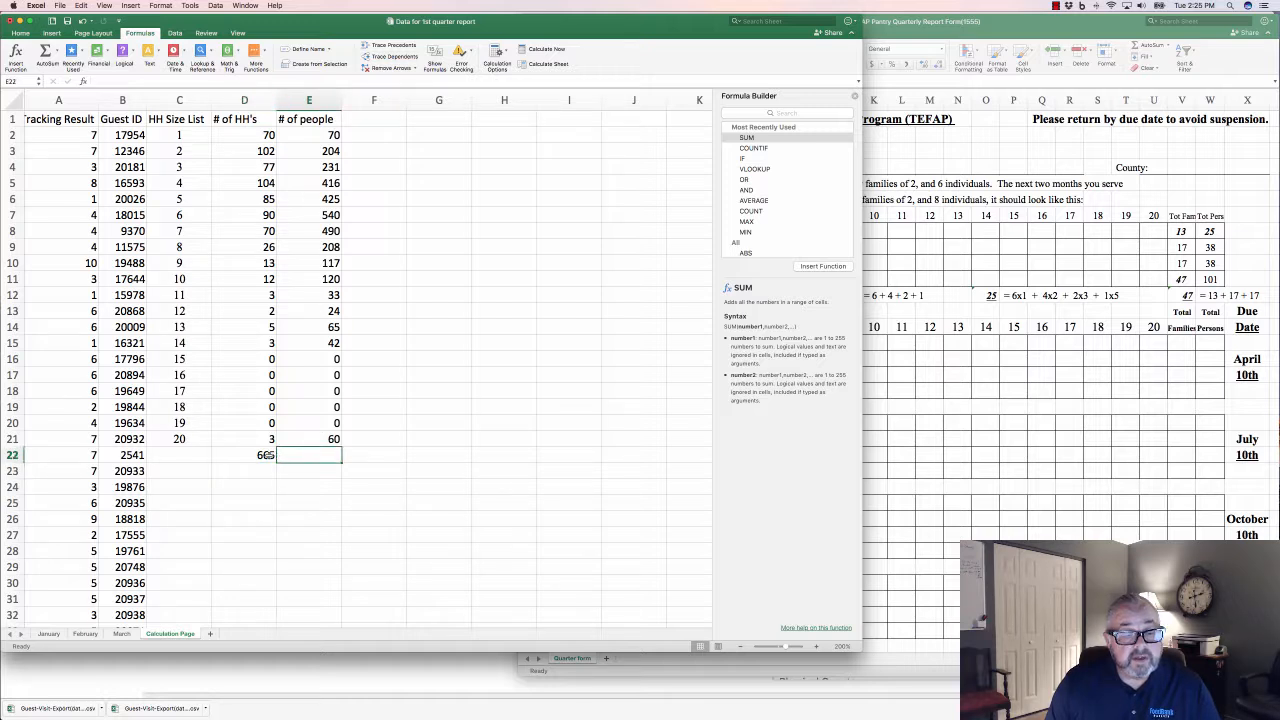
left_click(46, 52)
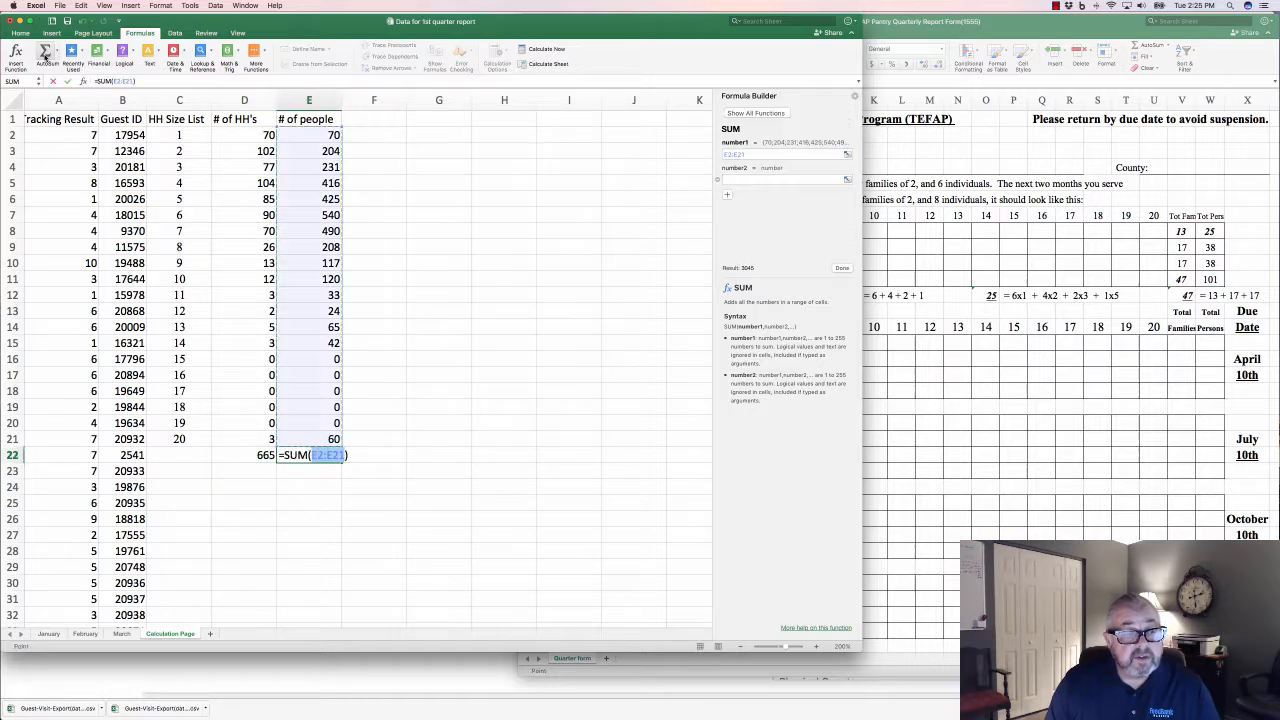
key("Return")
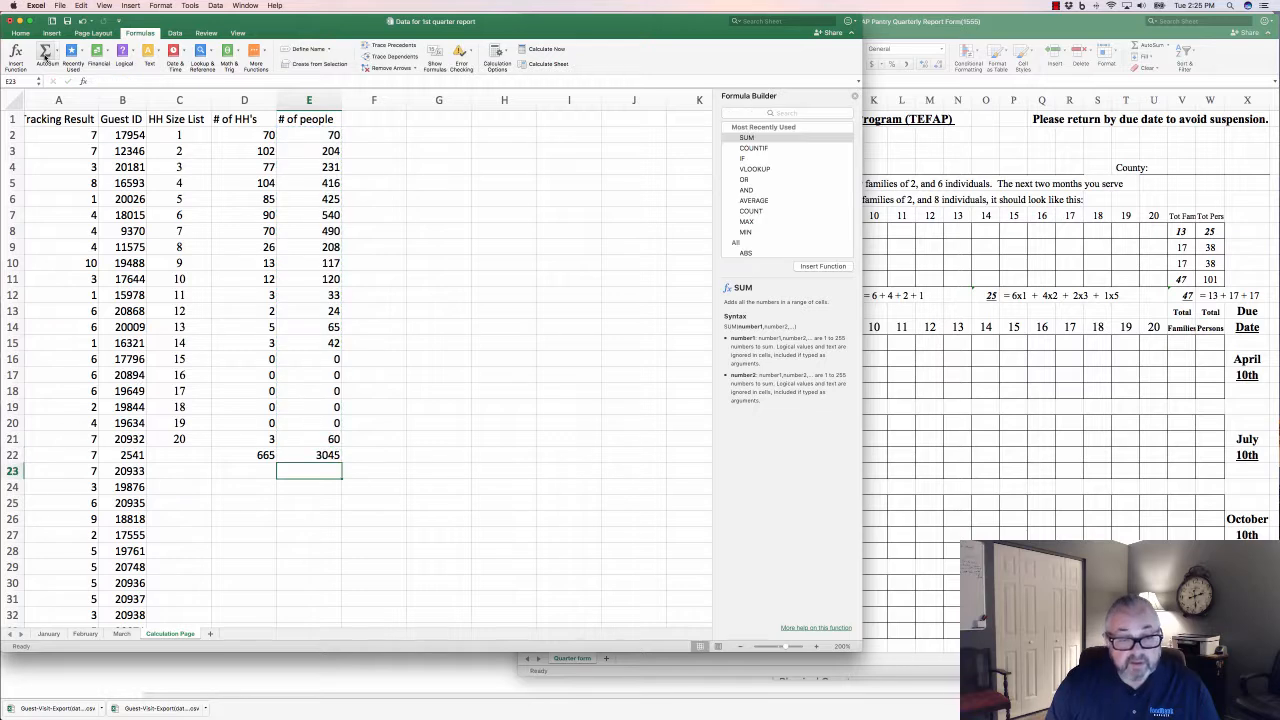
Review the columns and totals on Calculation Page and bring the TEFAP quarterly report form to the front
scroll(364, 359, "down", 1)
scroll(364, 359, "up", 1)
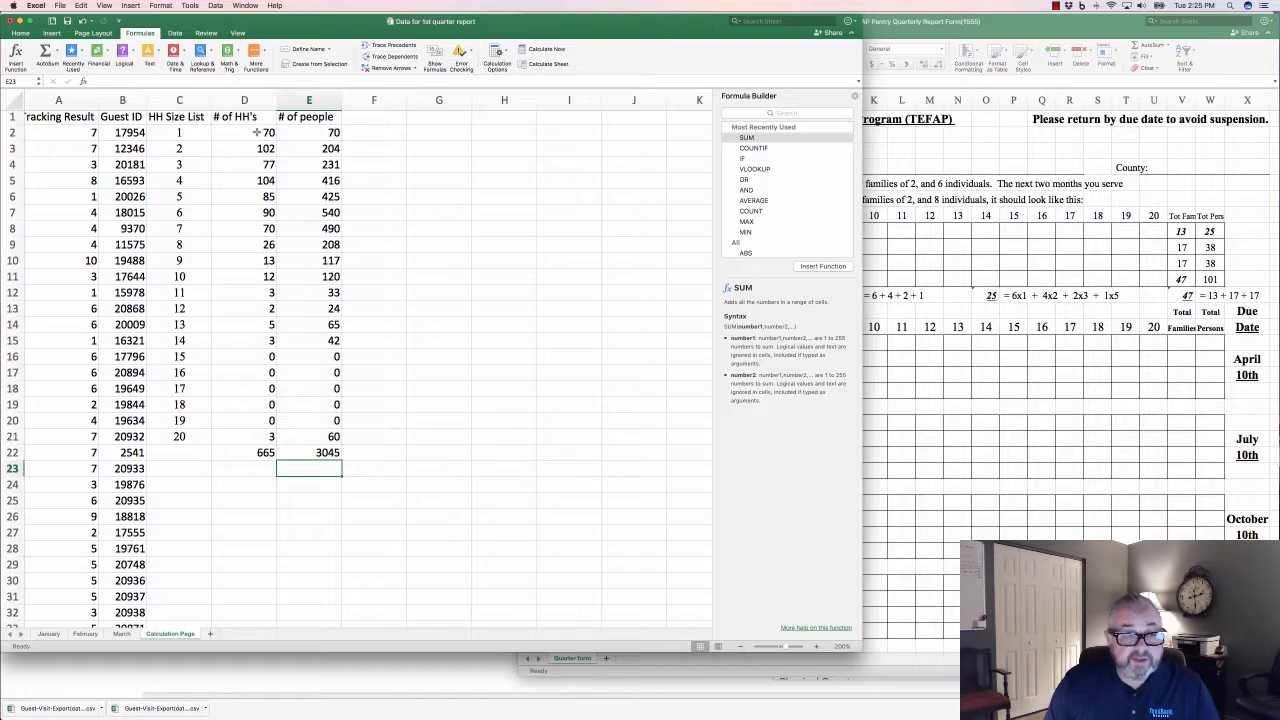
left_click(930, 241)
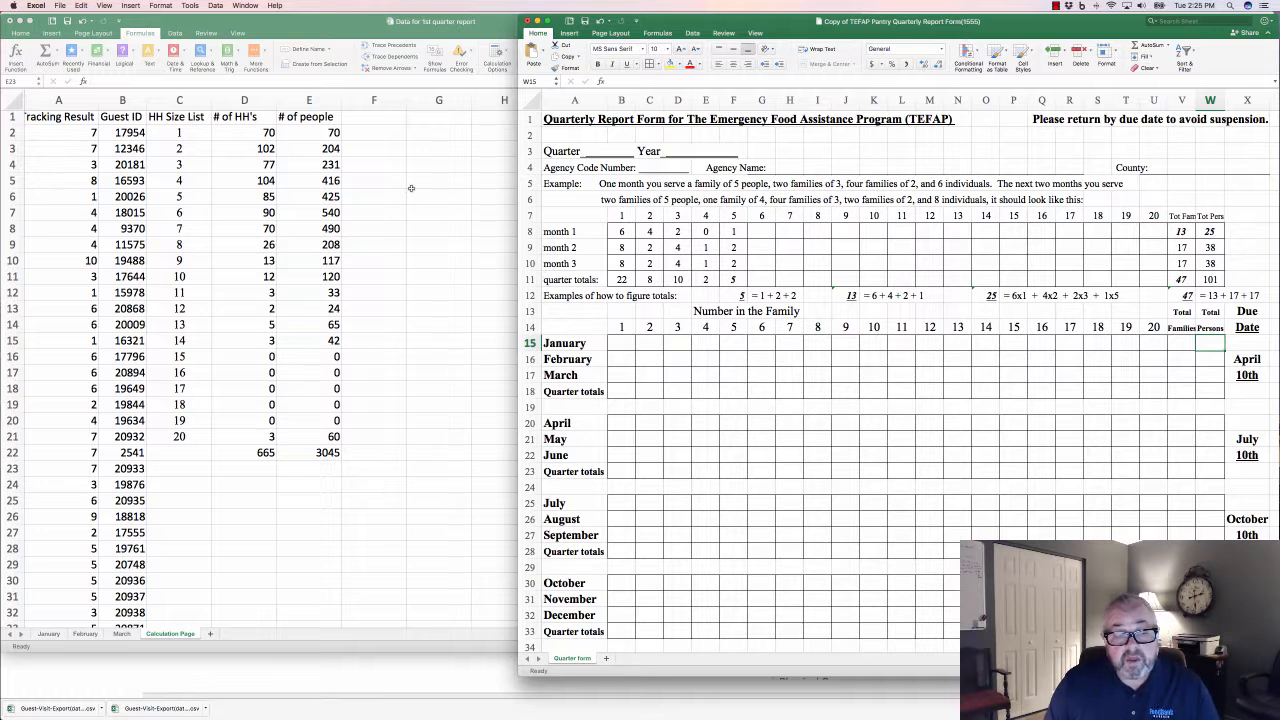
Return to the 1st quarter data workbook and inspect the formula behind the first # of HH's cell, D2
left_click(247, 132)
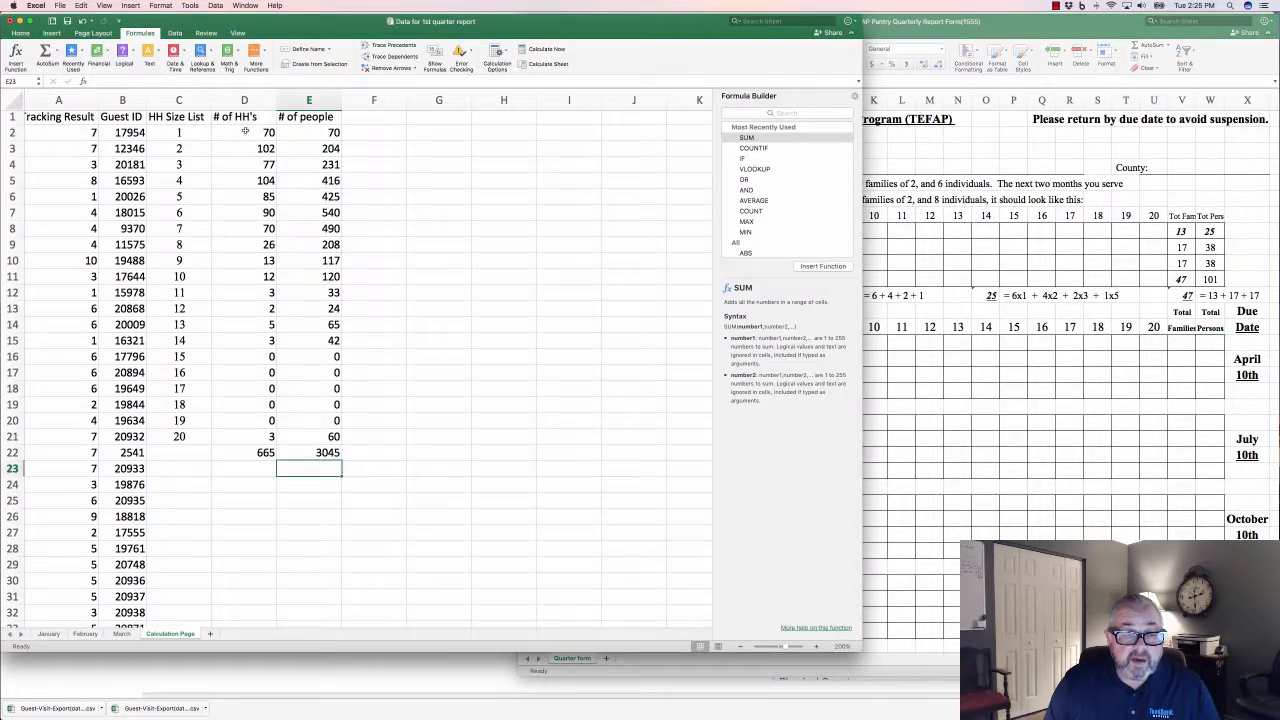
left_click_drag(245, 131, 310, 453)
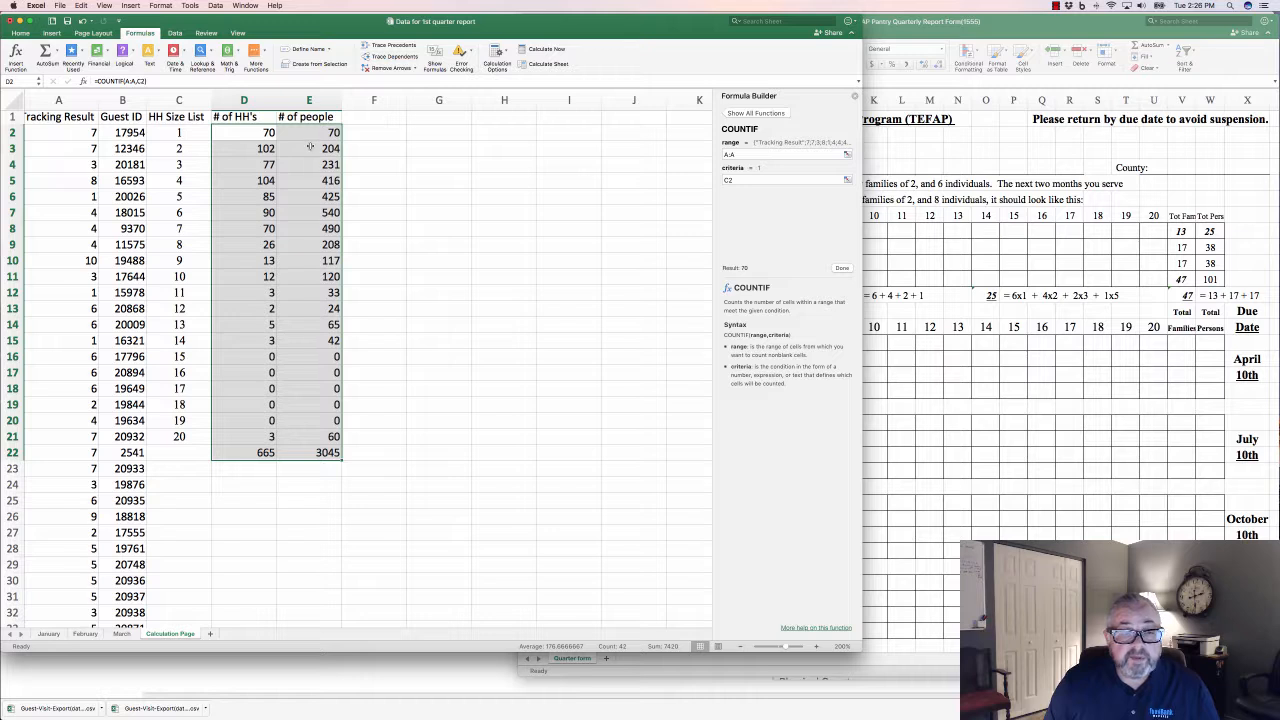
left_click(251, 132)
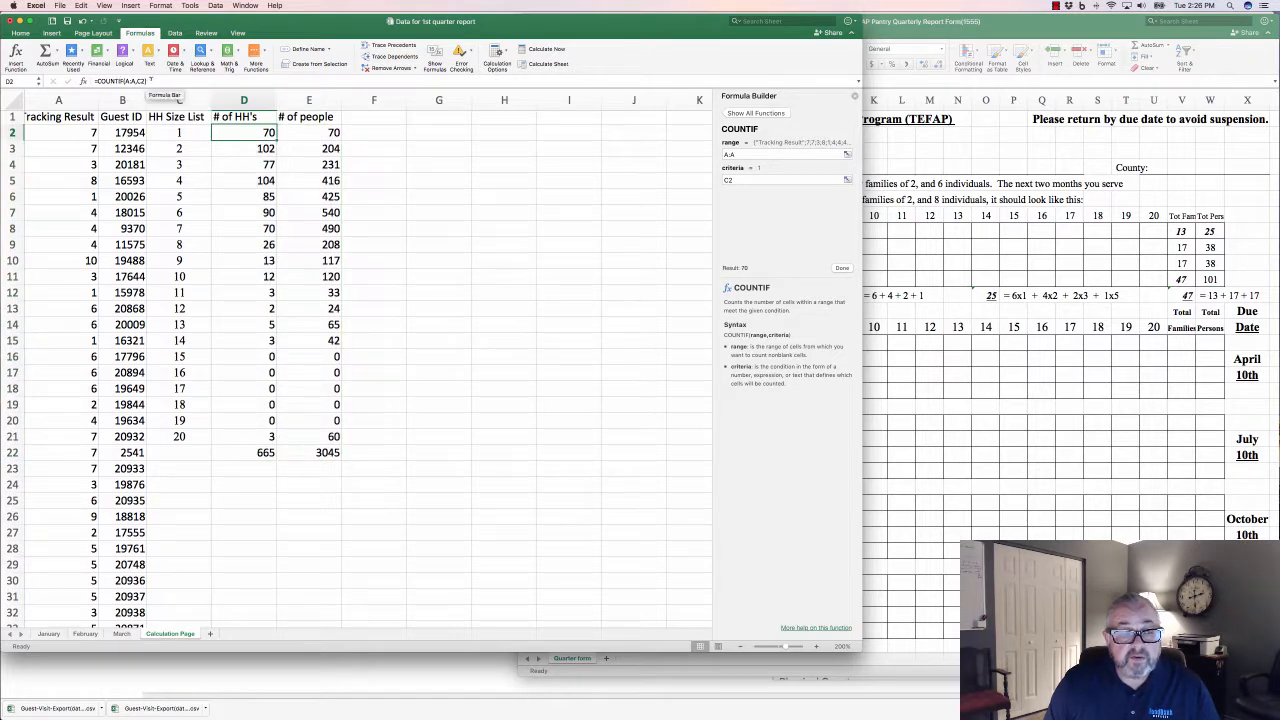
left_click_drag(147, 81, 98, 81)
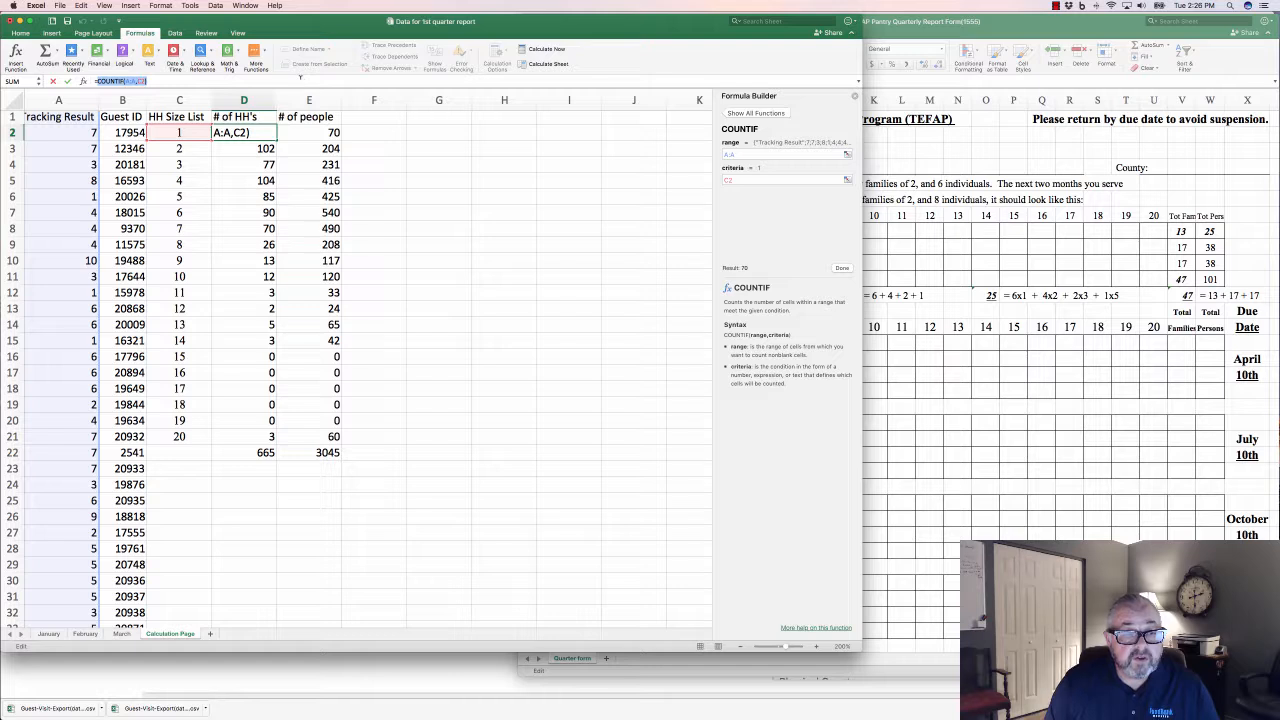
left_click(300, 79)
key("Return")
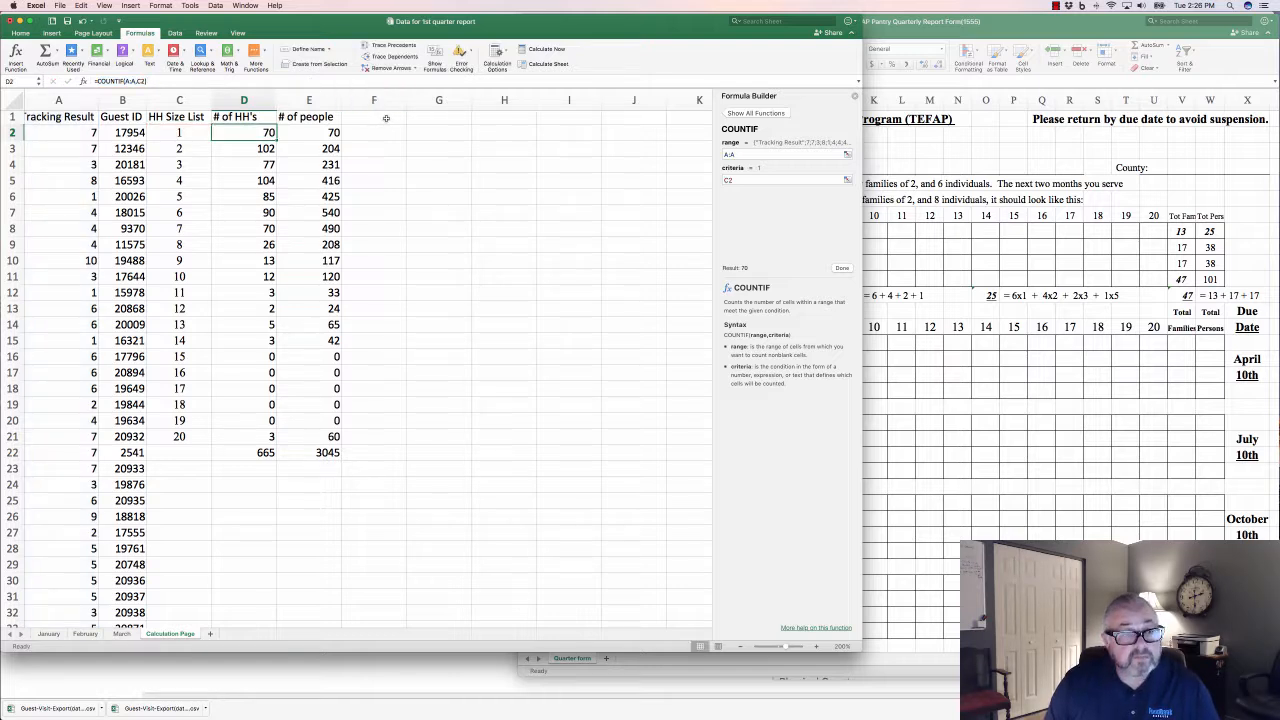
Copy the household and people figures in D2:E22 and paste them as values only starting at G2
scroll(340, 125, "right", 1)
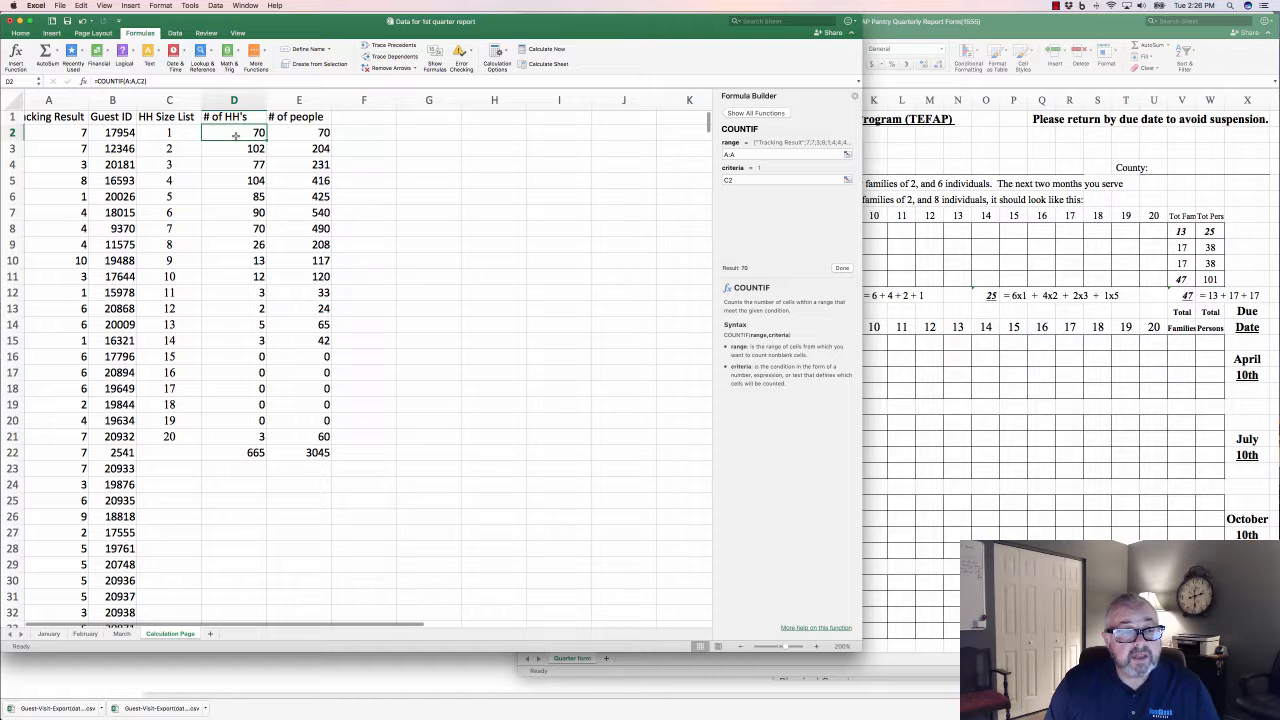
mouse_move(238, 134)
left_mouse_down()
mouse_move(272, 160)
mouse_move(297, 450)
mouse_move(308, 449)
left_mouse_up()
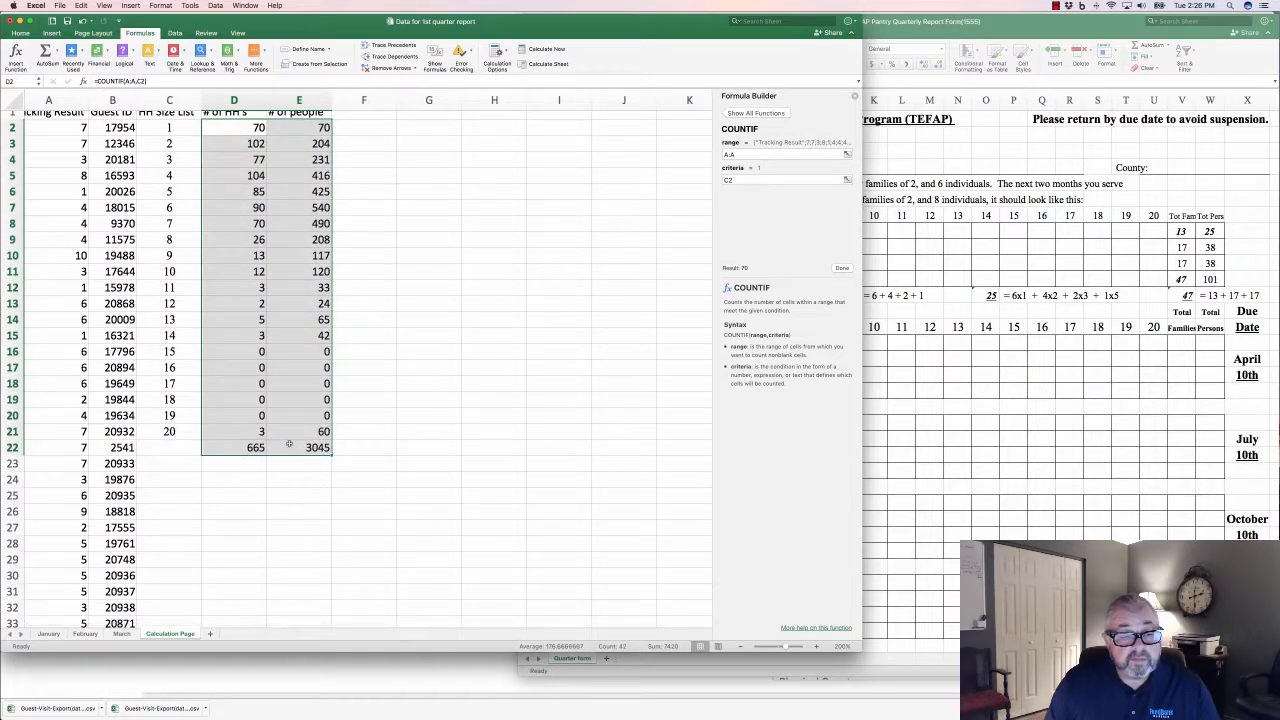
right_click(290, 446)
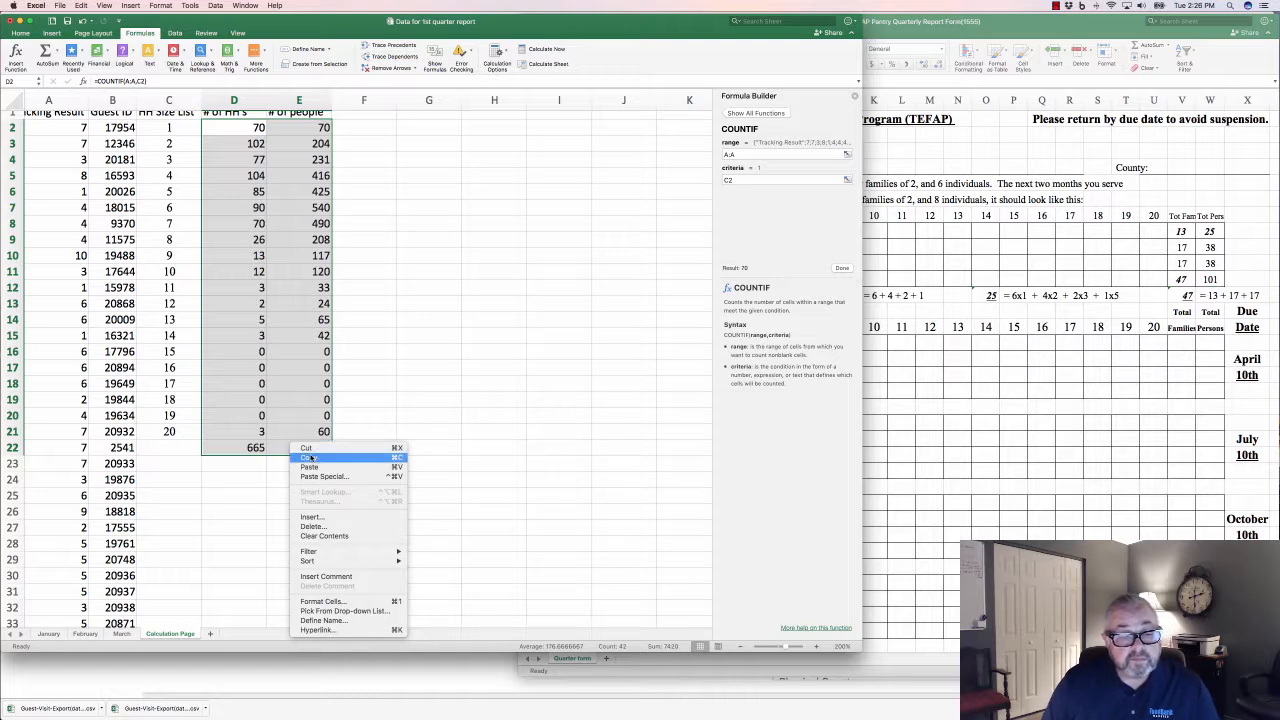
left_click(310, 457)
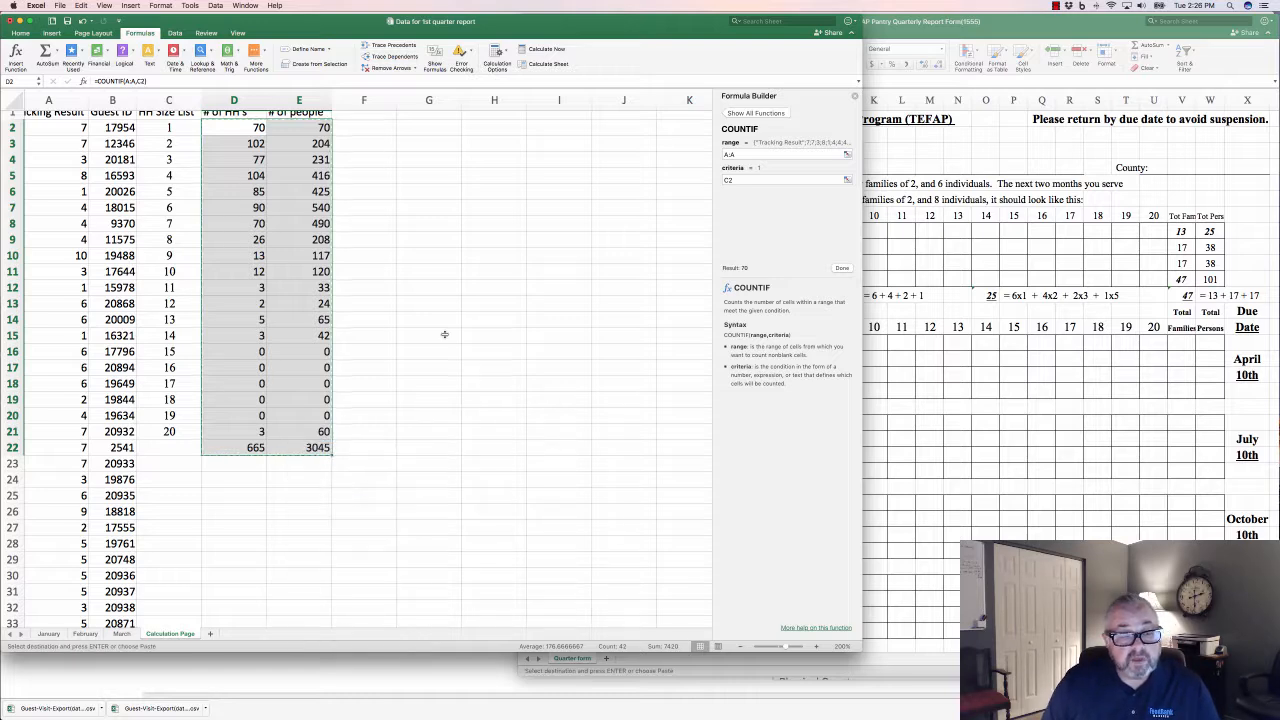
scroll(436, 150, "up", 1)
left_click(428, 136)
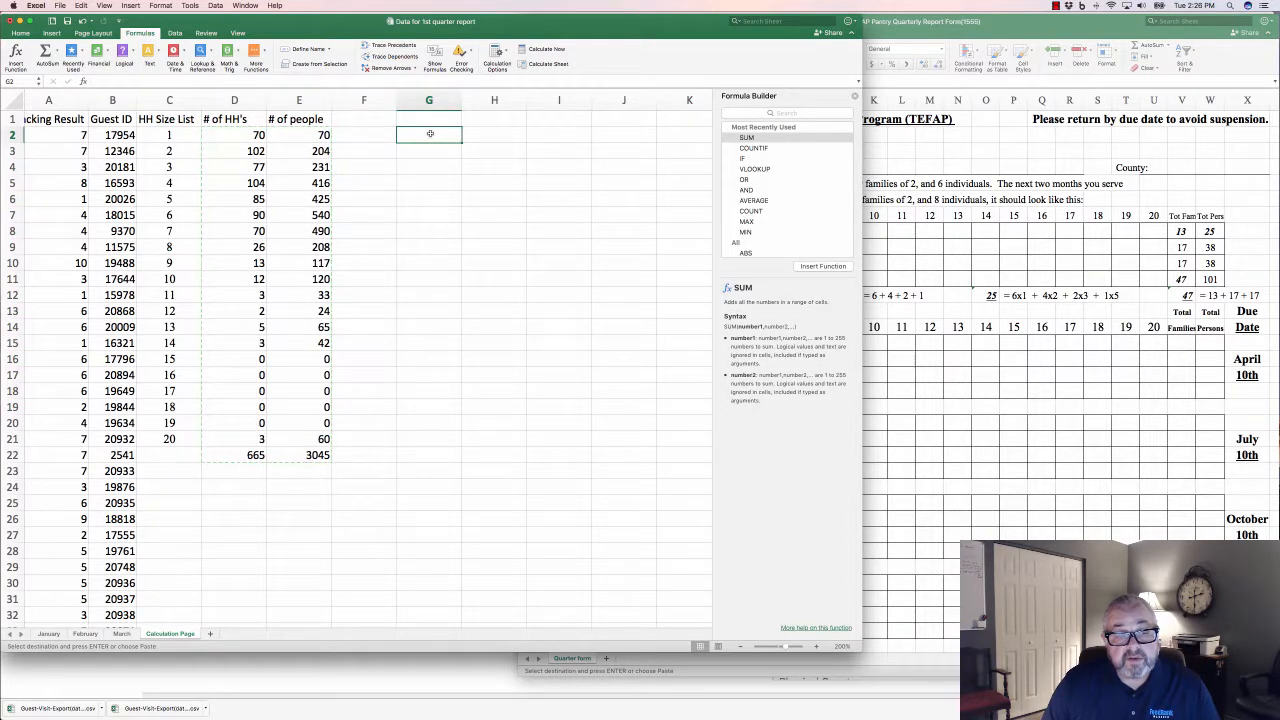
right_click(430, 133)
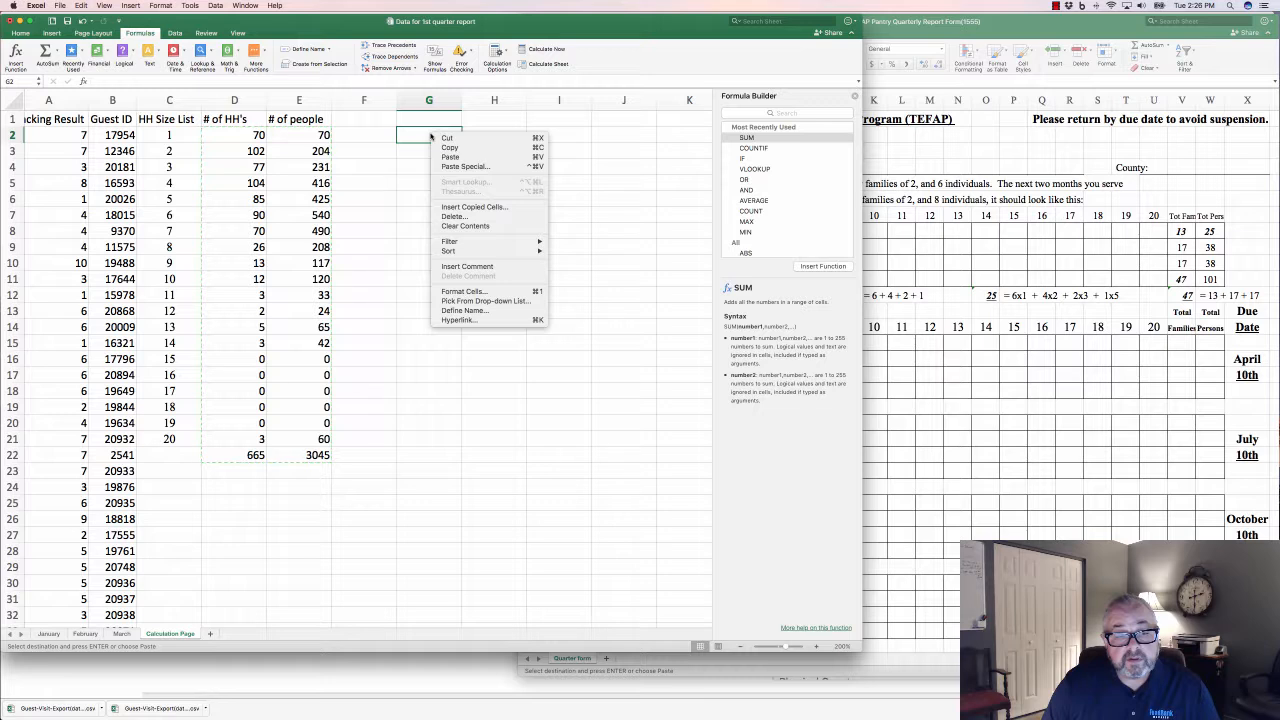
left_click(497, 168)
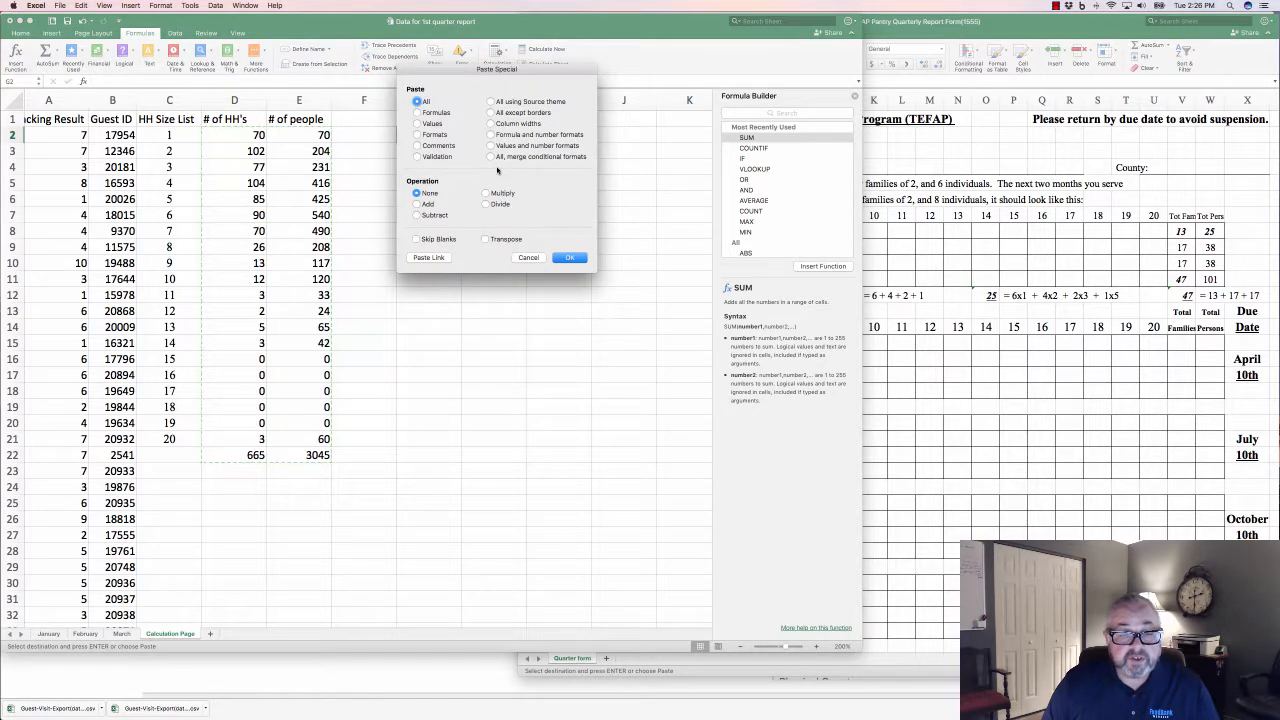
left_click(416, 123)
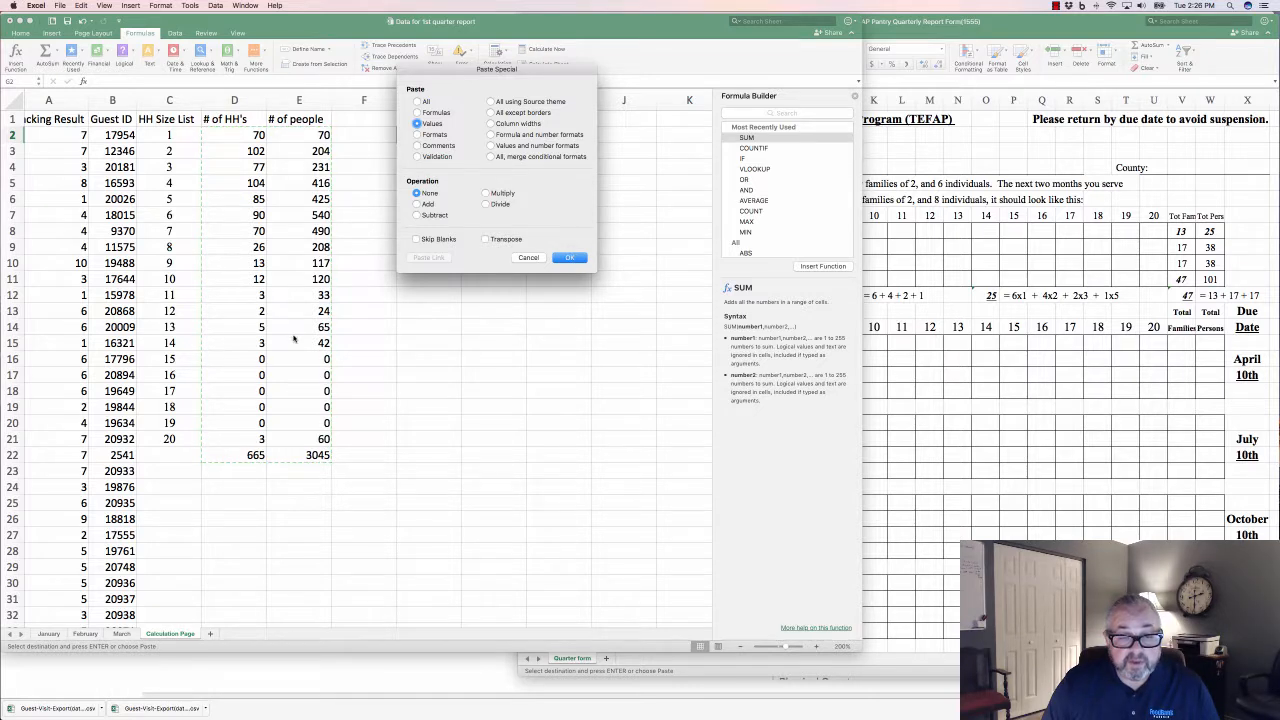
left_click(570, 258)
left_click(572, 257)
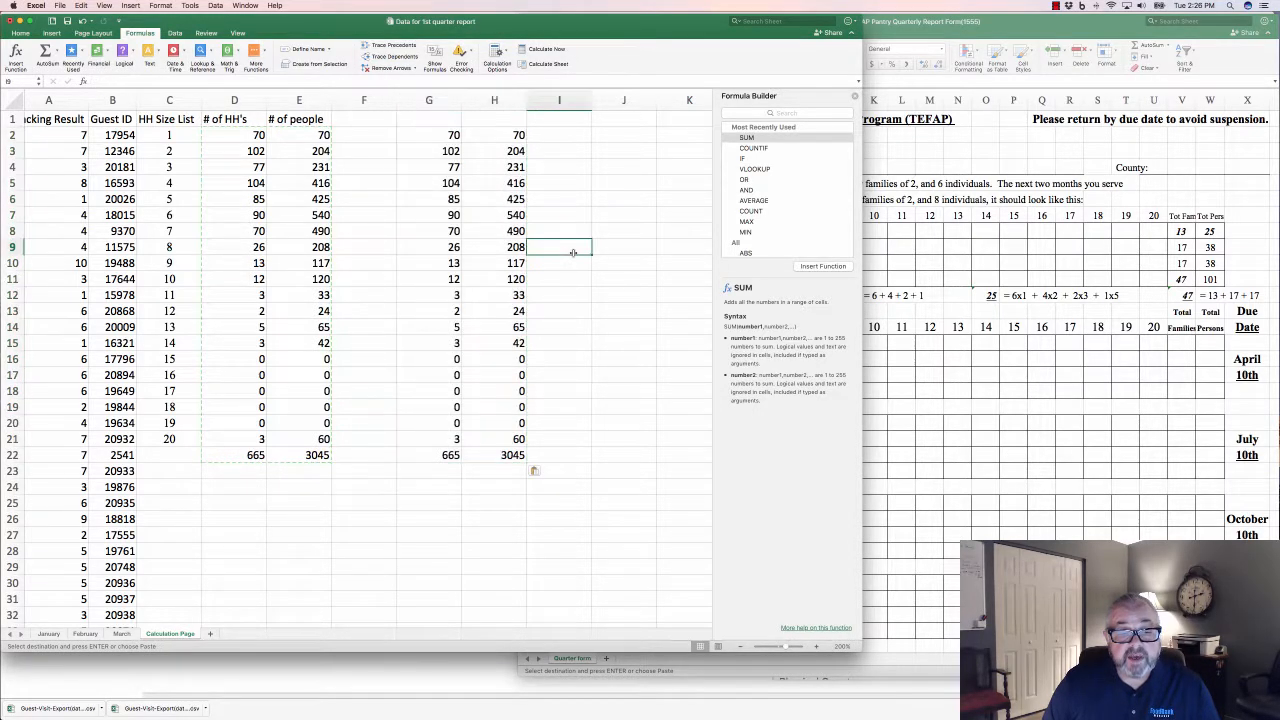
Compare the contents of the pasted cells G2 and H2 with the formulas in D2 and E2
left_click(441, 135)
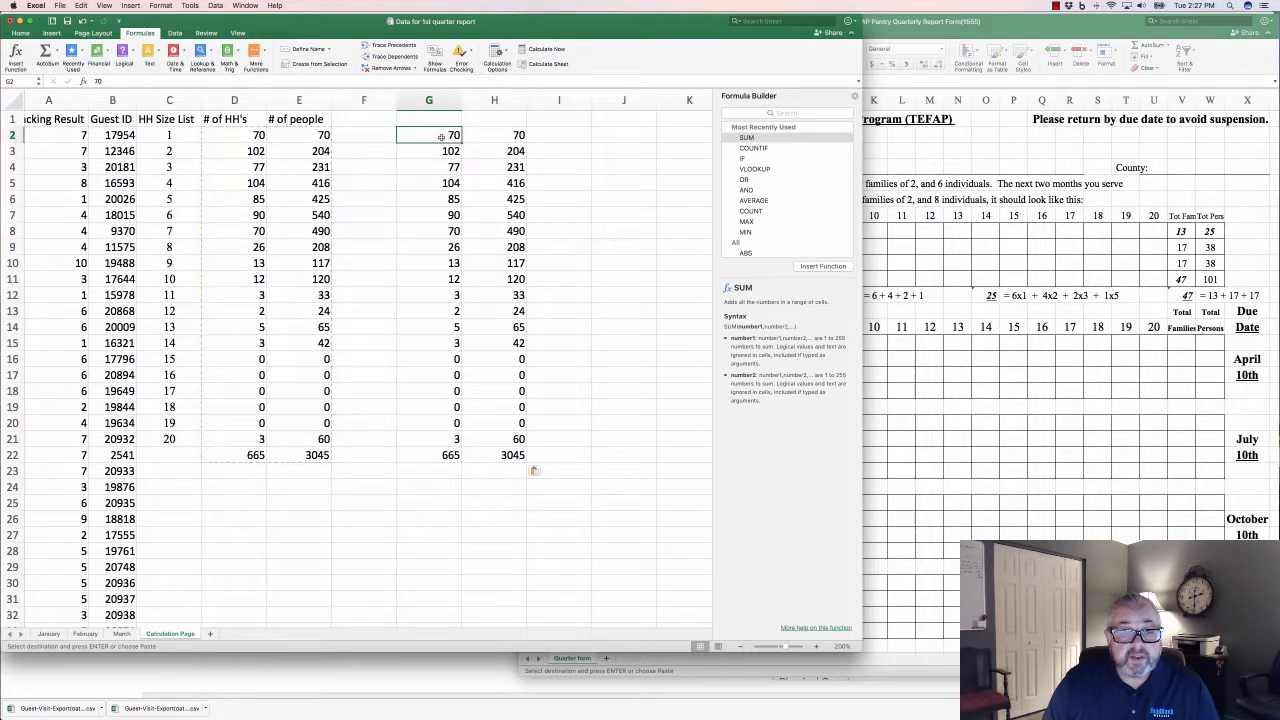
left_click(229, 137)
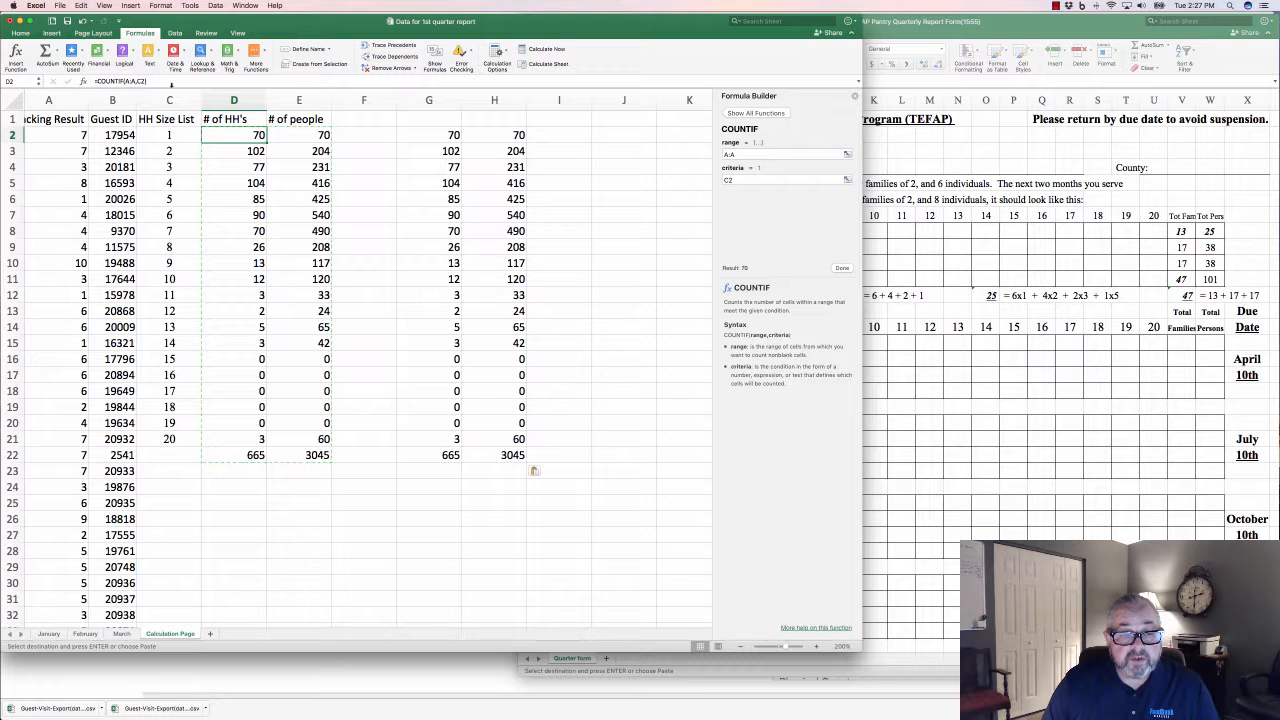
left_click(313, 132)
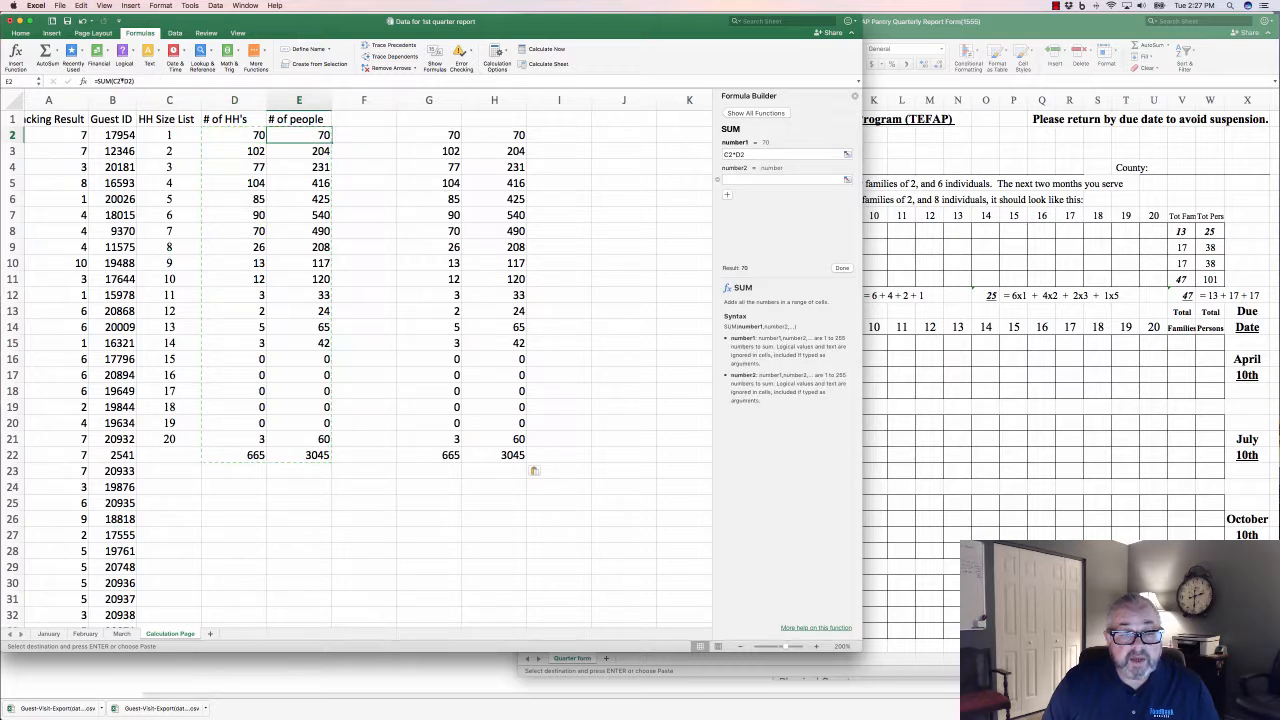
left_click(499, 136)
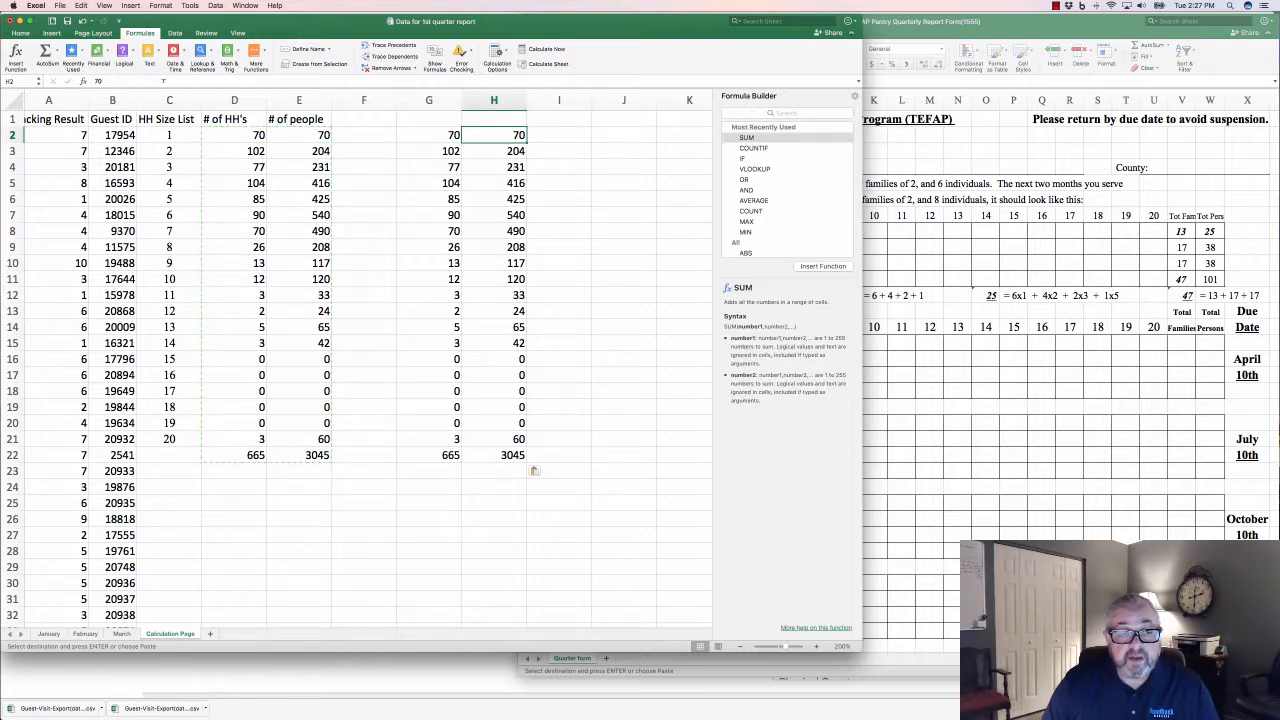
left_click(579, 214)
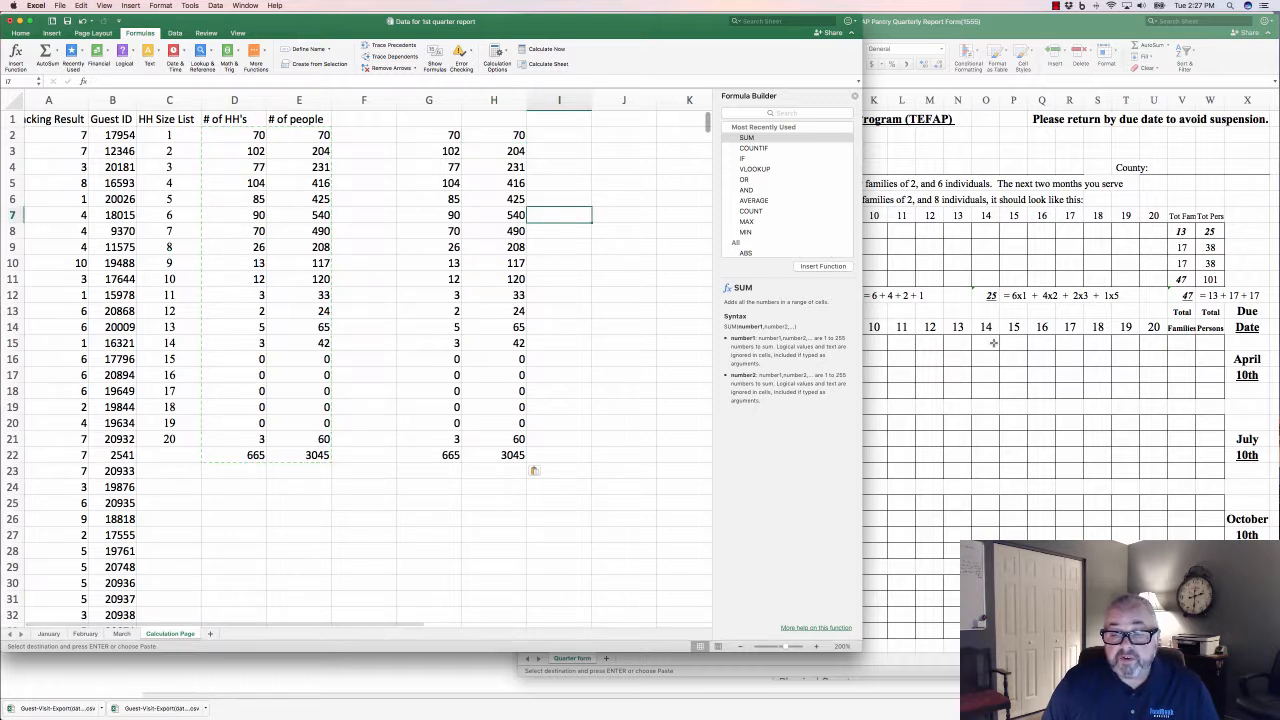
Copy the household counts in G2:G22 and paste them transposed into the January row of the TEFAP form, starting at B15
left_click_drag(440, 136, 442, 358)
right_click(441, 357)
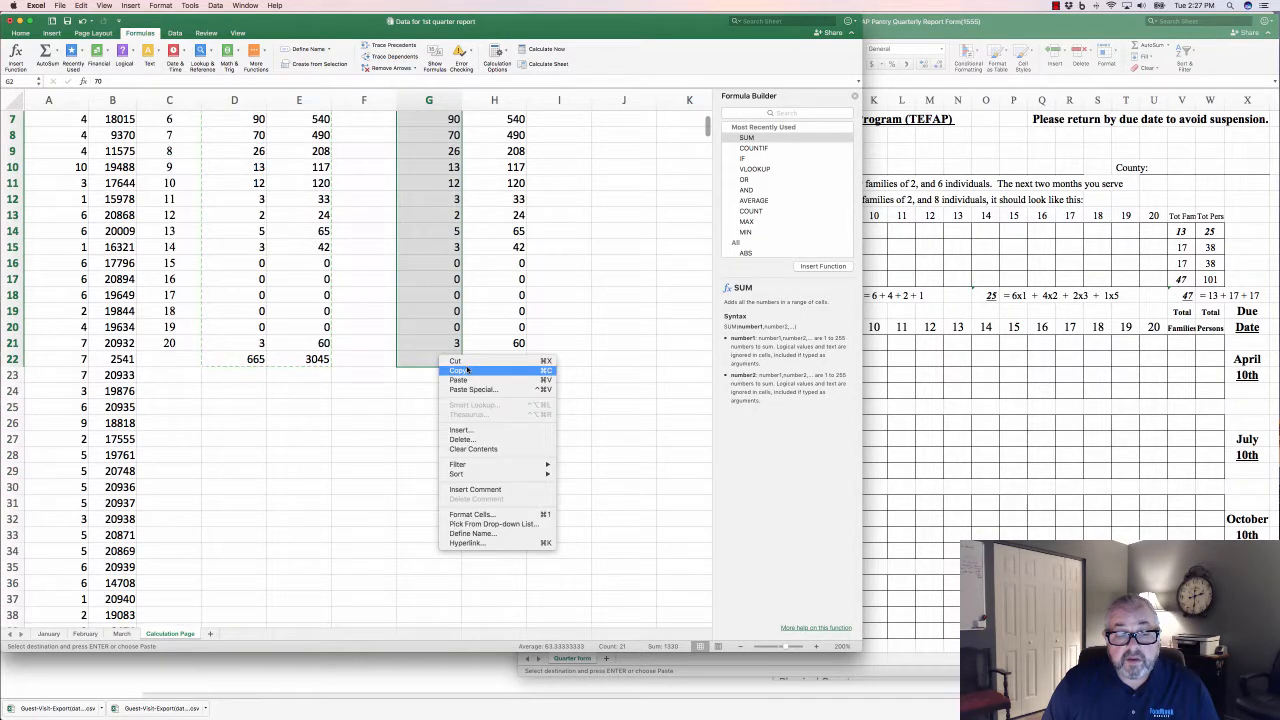
left_click(457, 370)
scroll(452, 250, "up", 2)
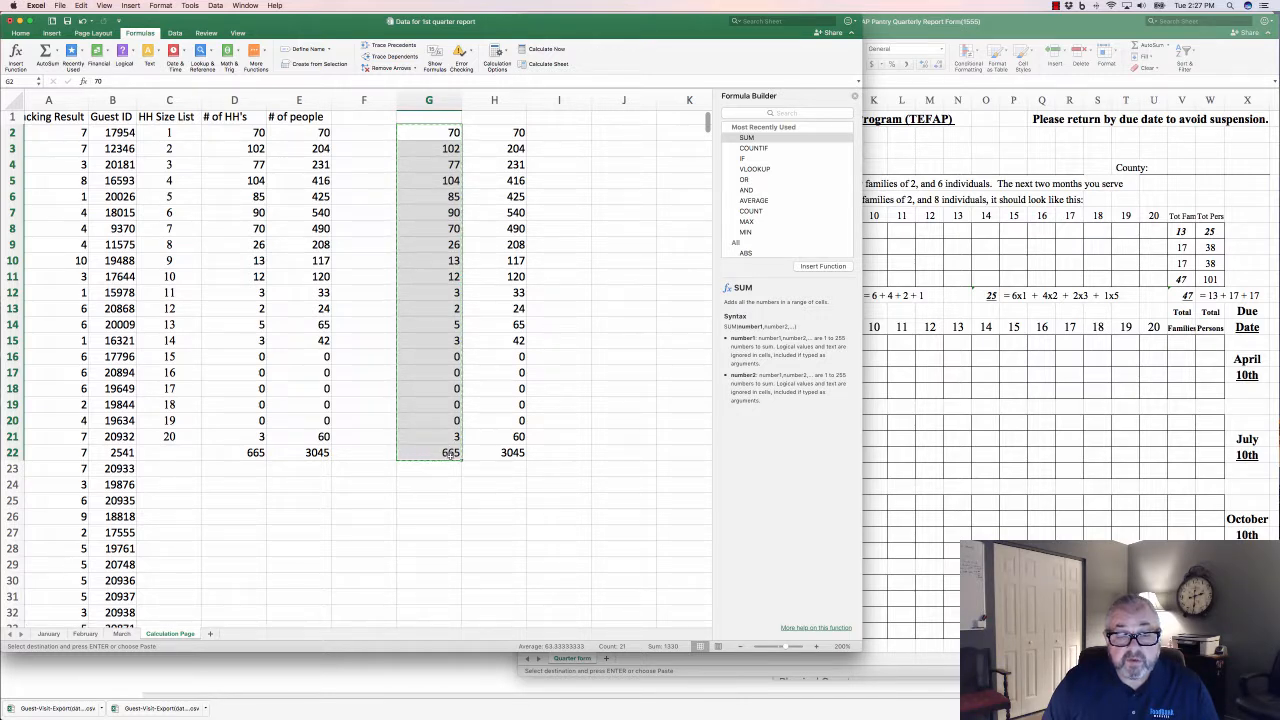
left_click(1075, 343)
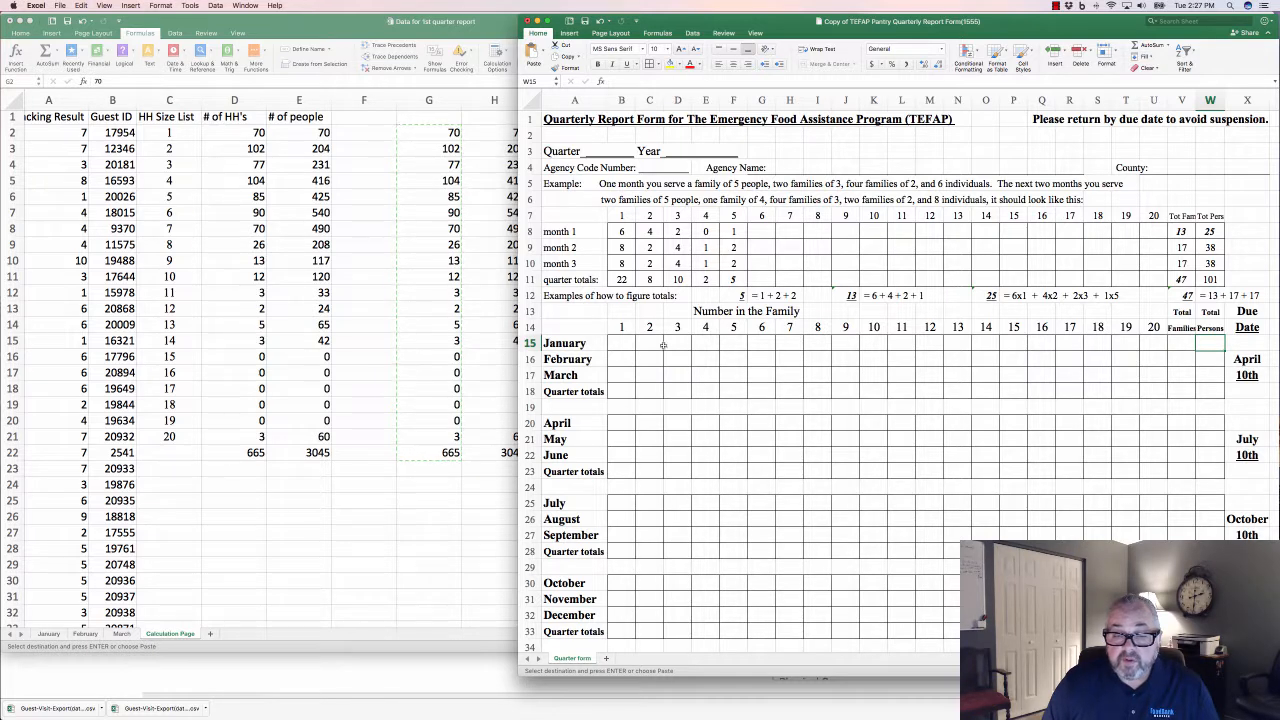
left_click(622, 343)
right_click(622, 343)
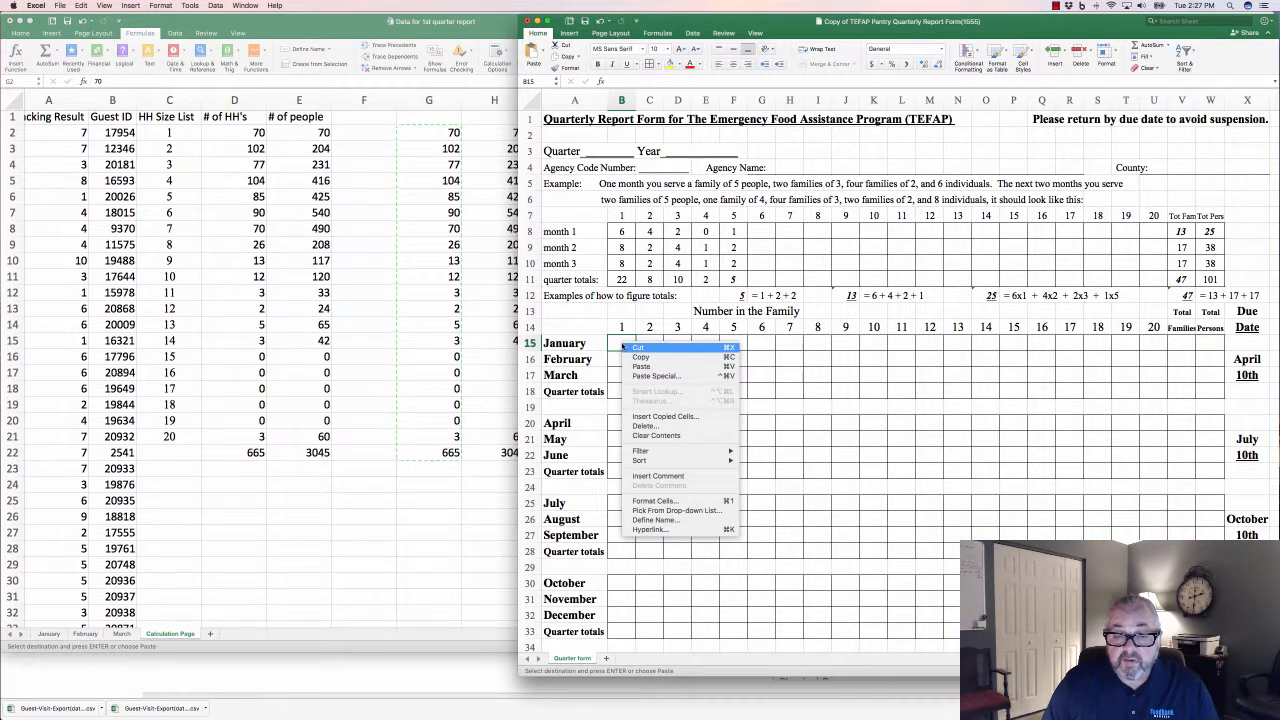
left_click(670, 376)
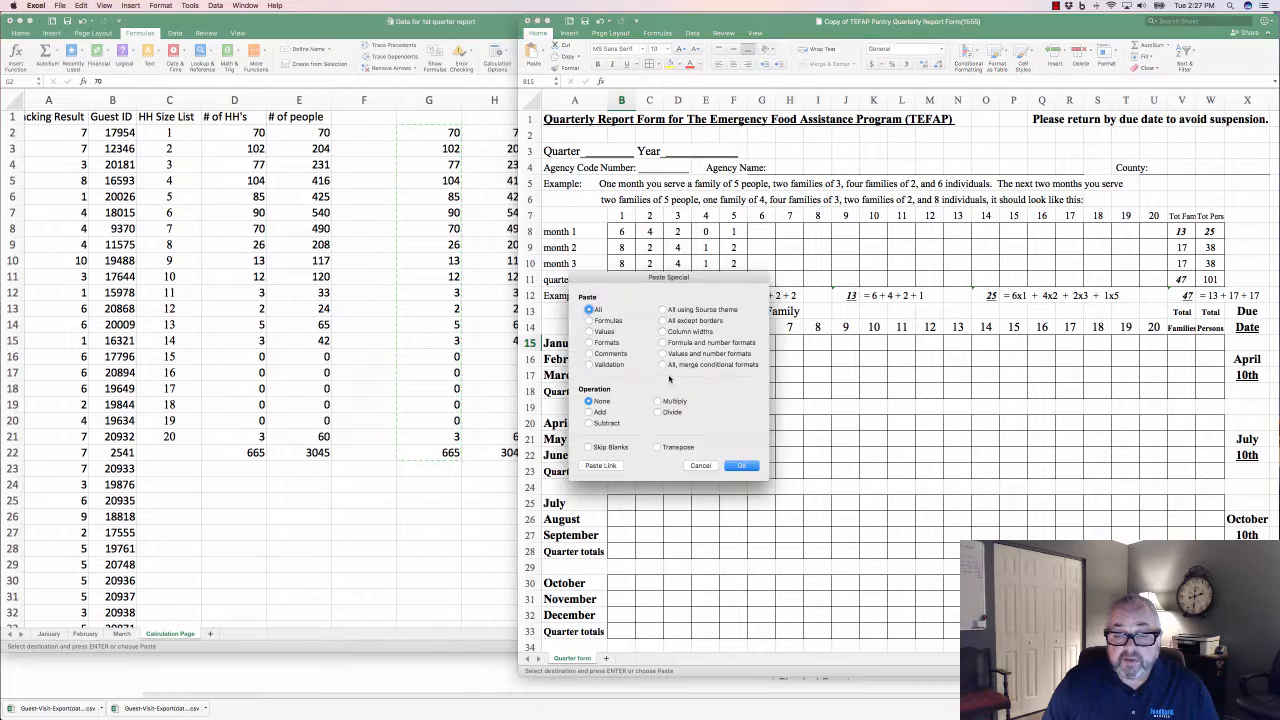
left_click(658, 447)
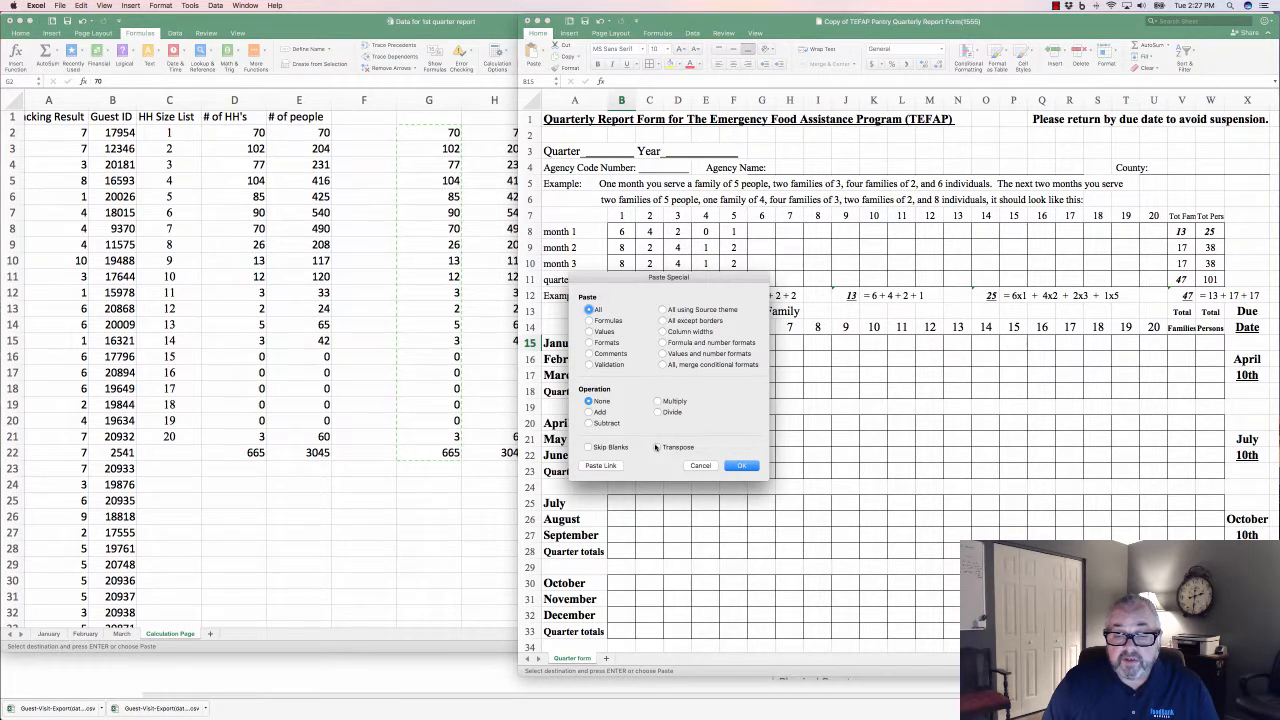
left_click(741, 465)
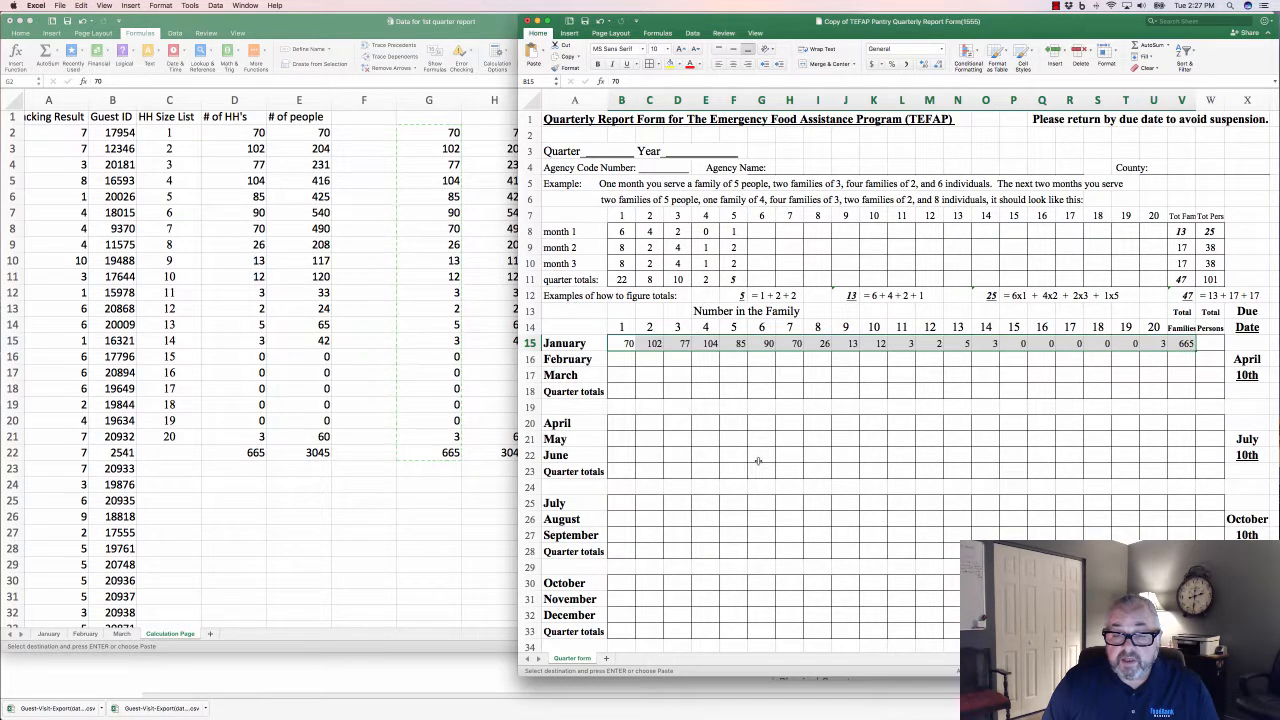
left_click(1182, 357)
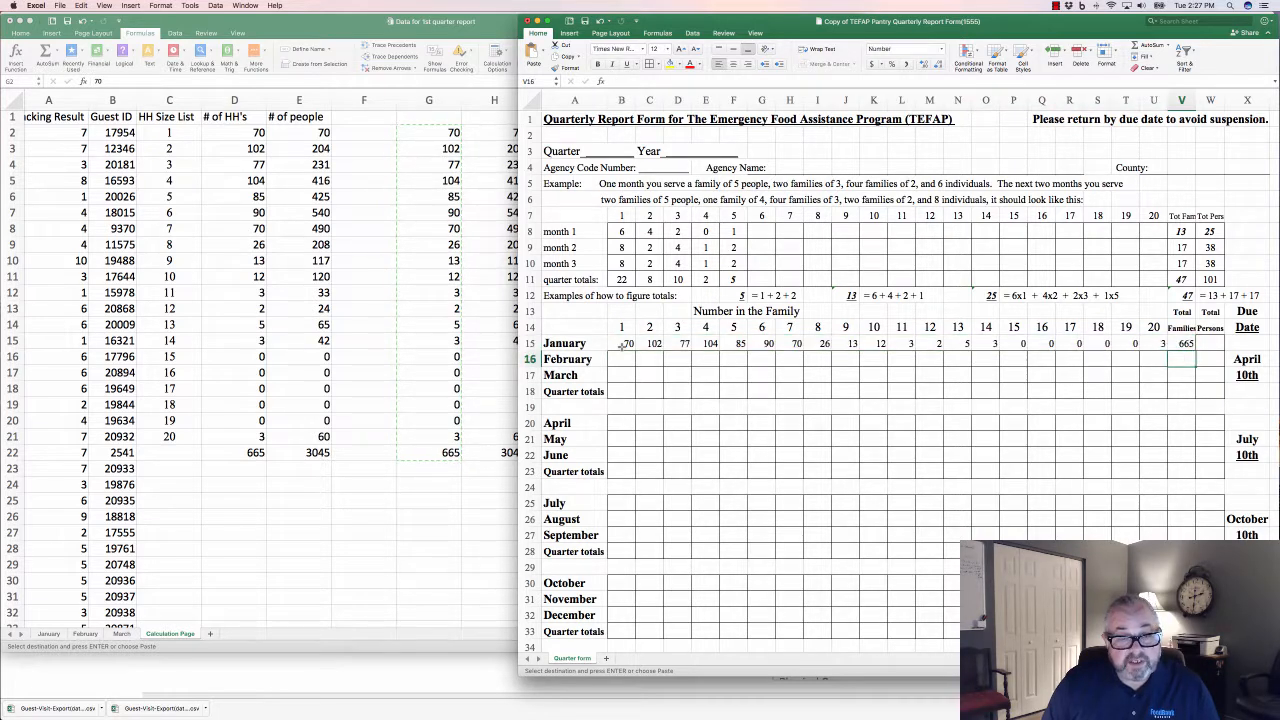
Copy the people total in H22 of Calculation Page into the January Total Persons cell, W15, of the TEFAP form
left_click(428, 428)
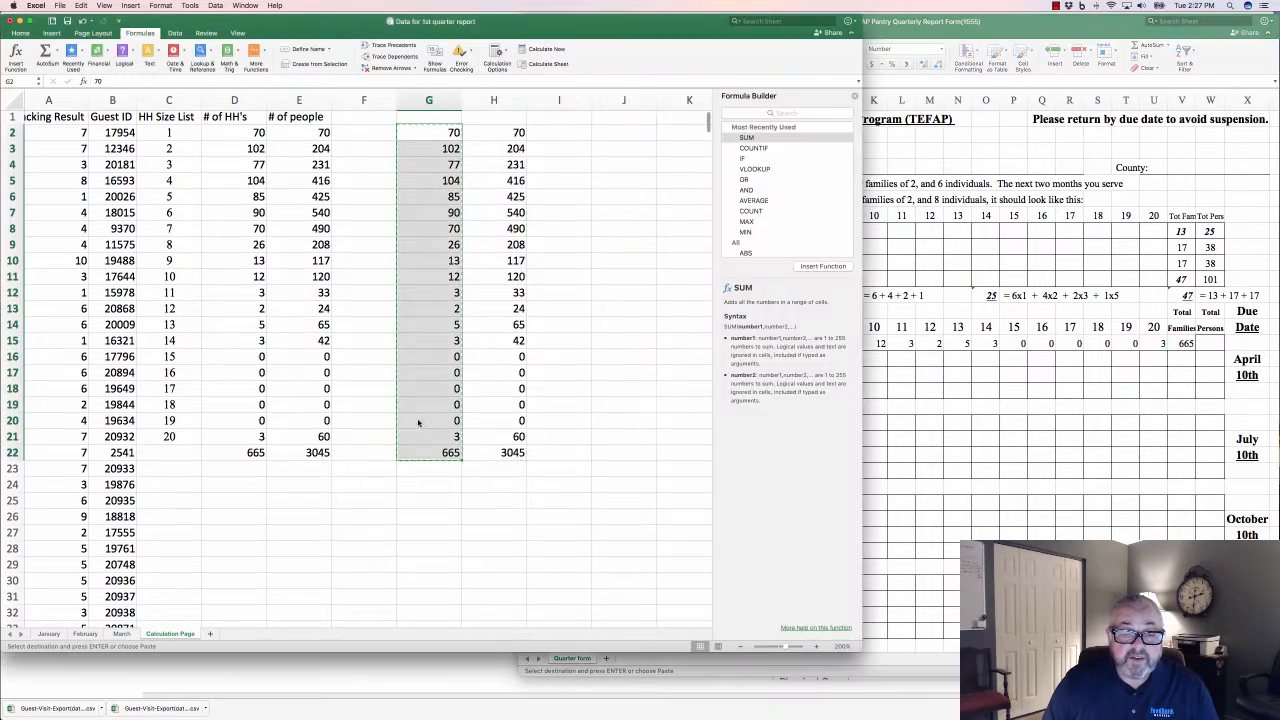
left_click(518, 453)
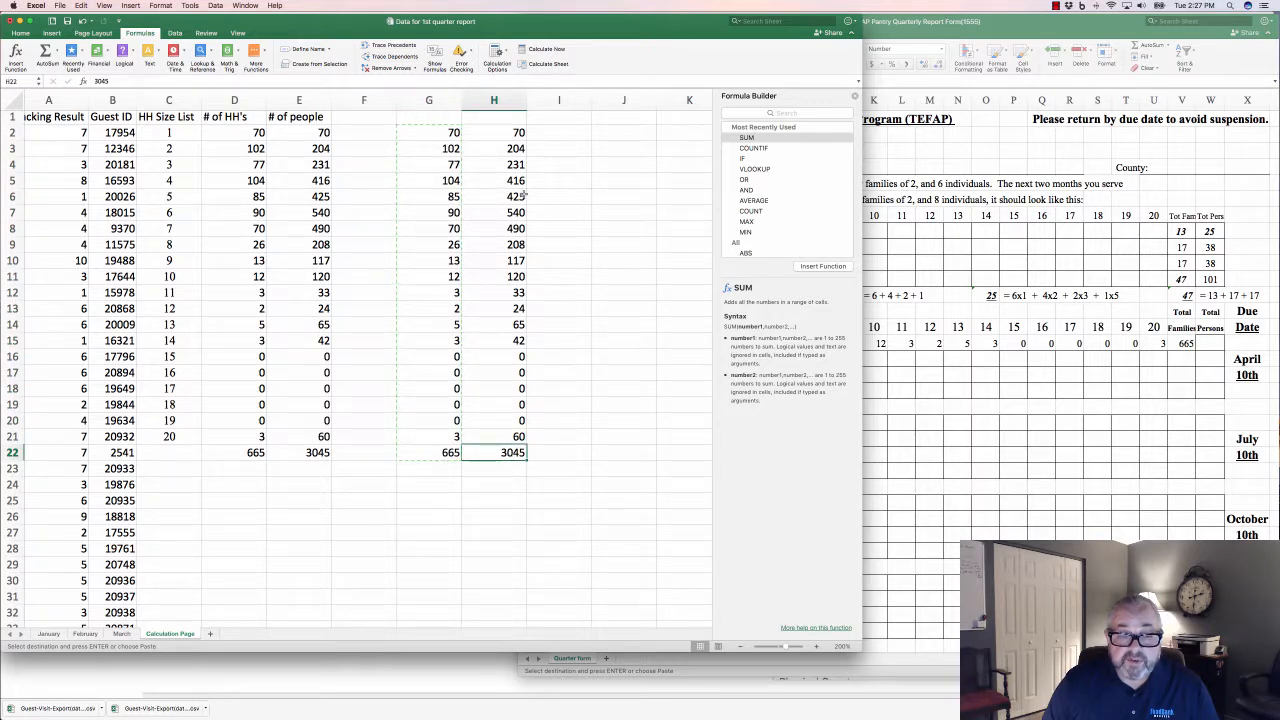
right_click(505, 453)
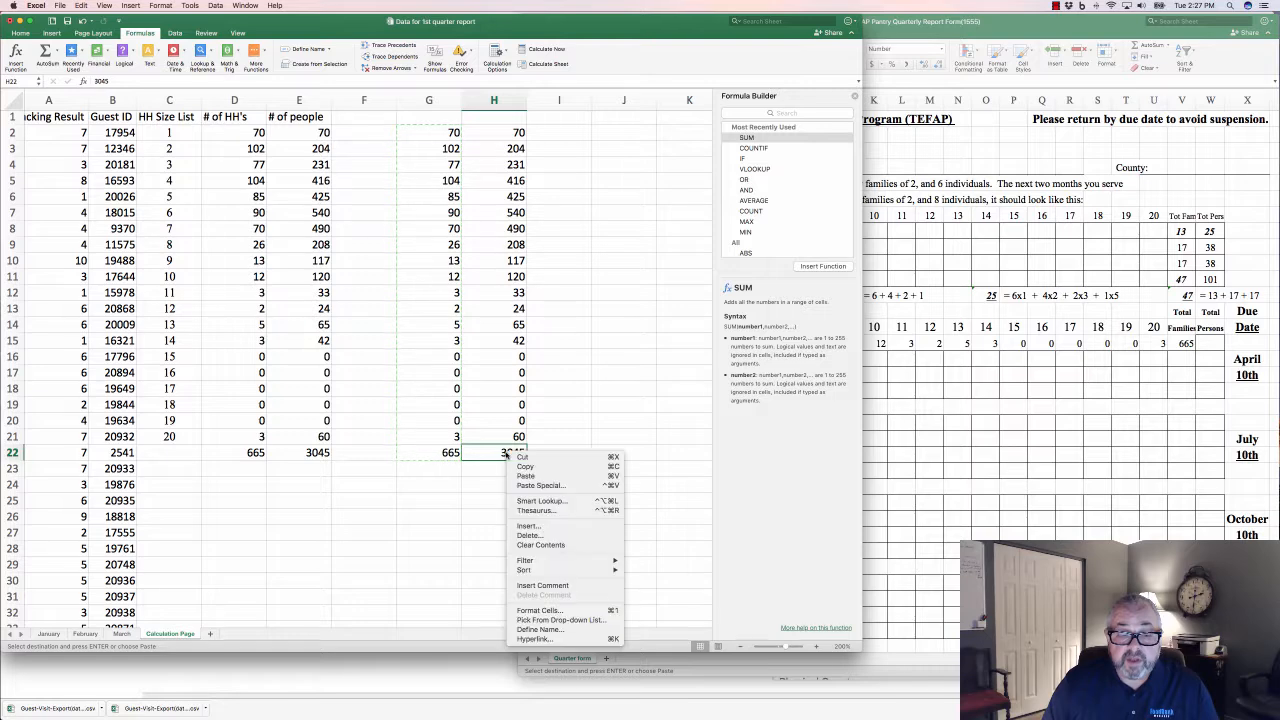
left_click(545, 466)
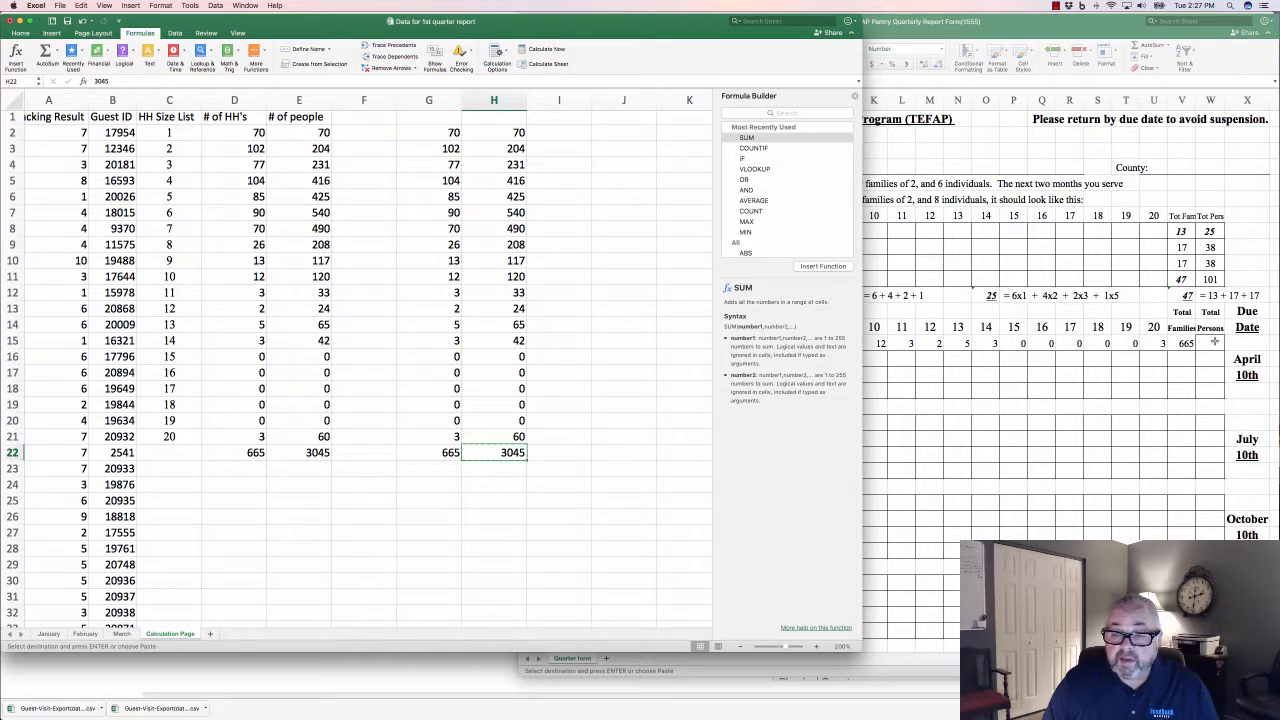
left_click(1210, 342)
right_click(1208, 342)
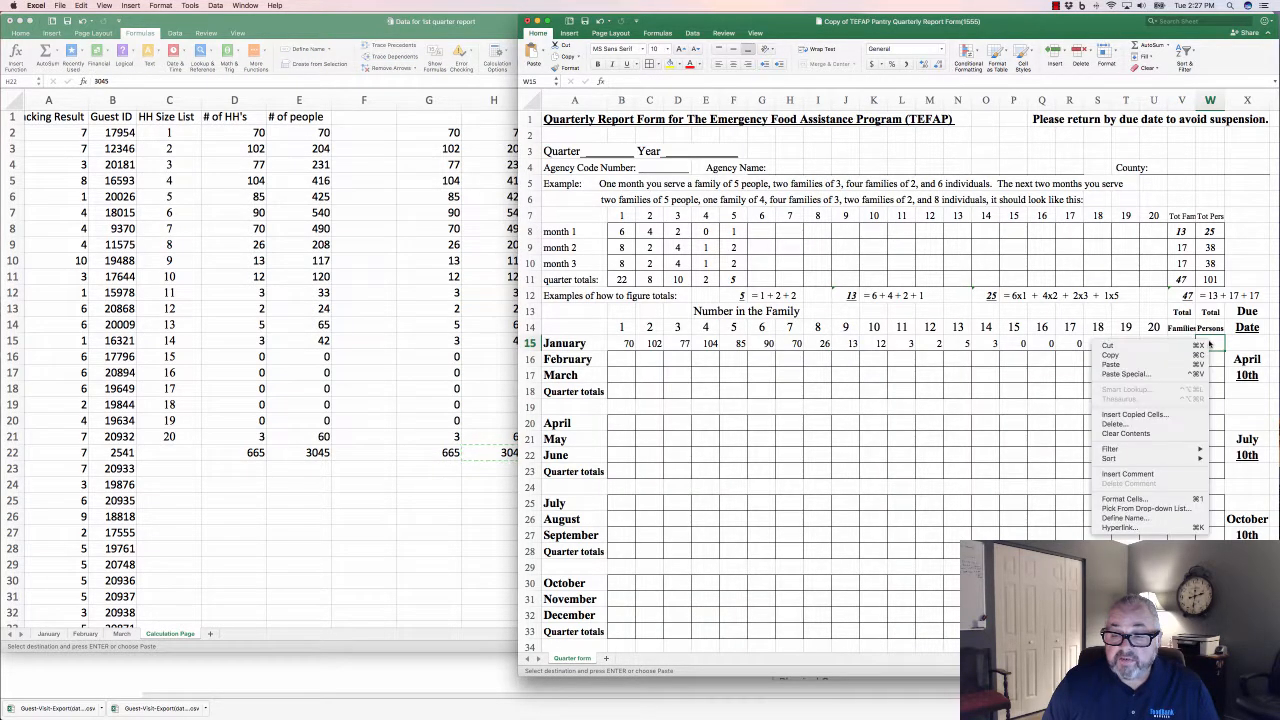
left_click(1138, 366)
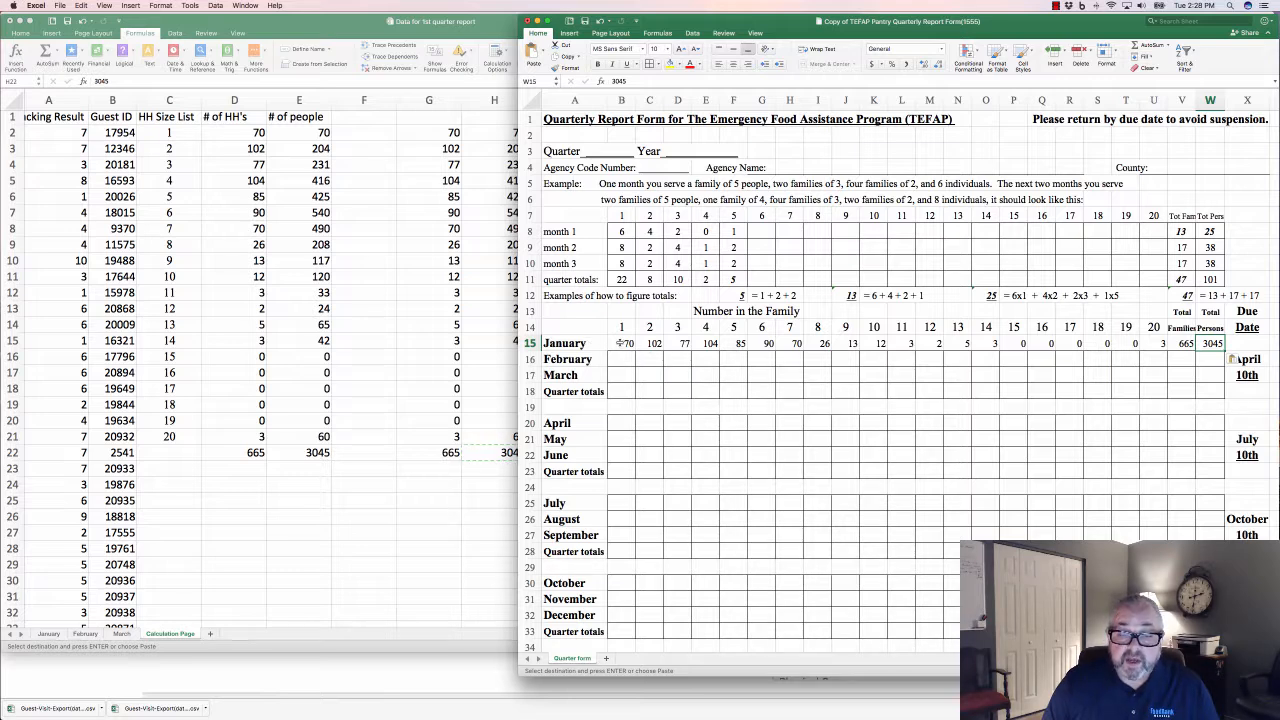
Apply all borders to the January row of the TEFAP form, B15:W15
left_click_drag(623, 343, 1215, 345)
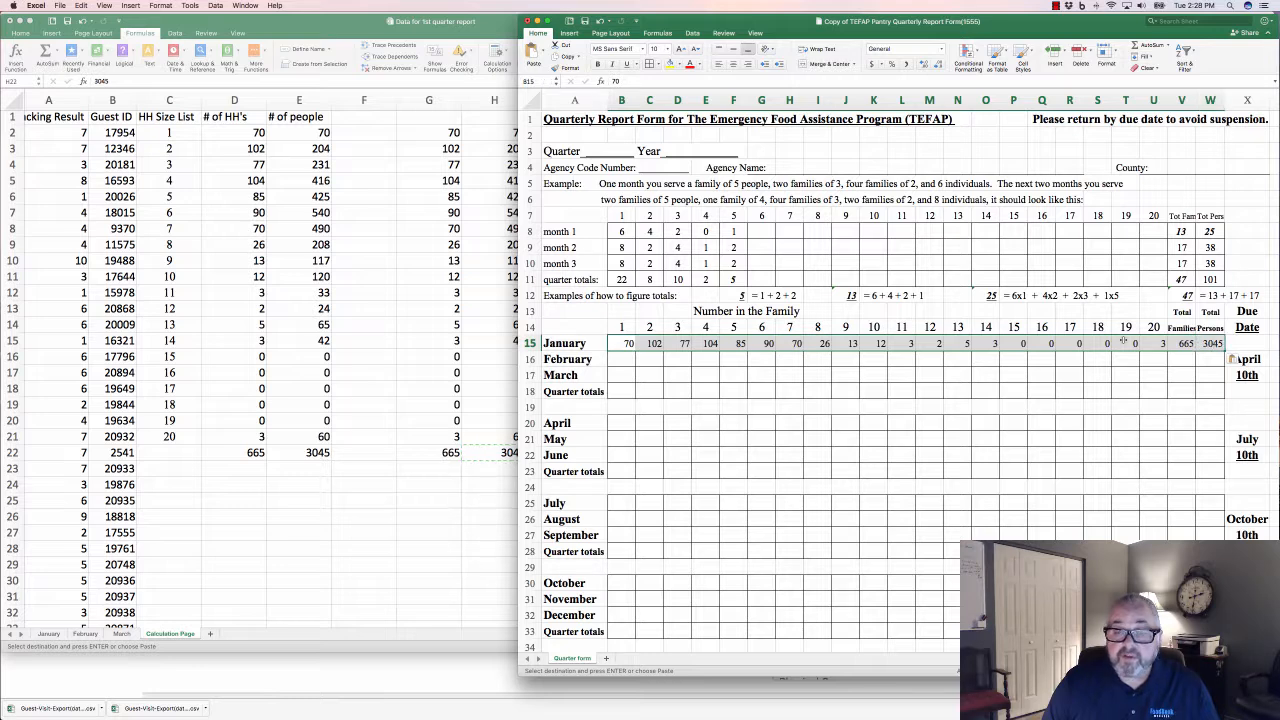
left_click(660, 65)
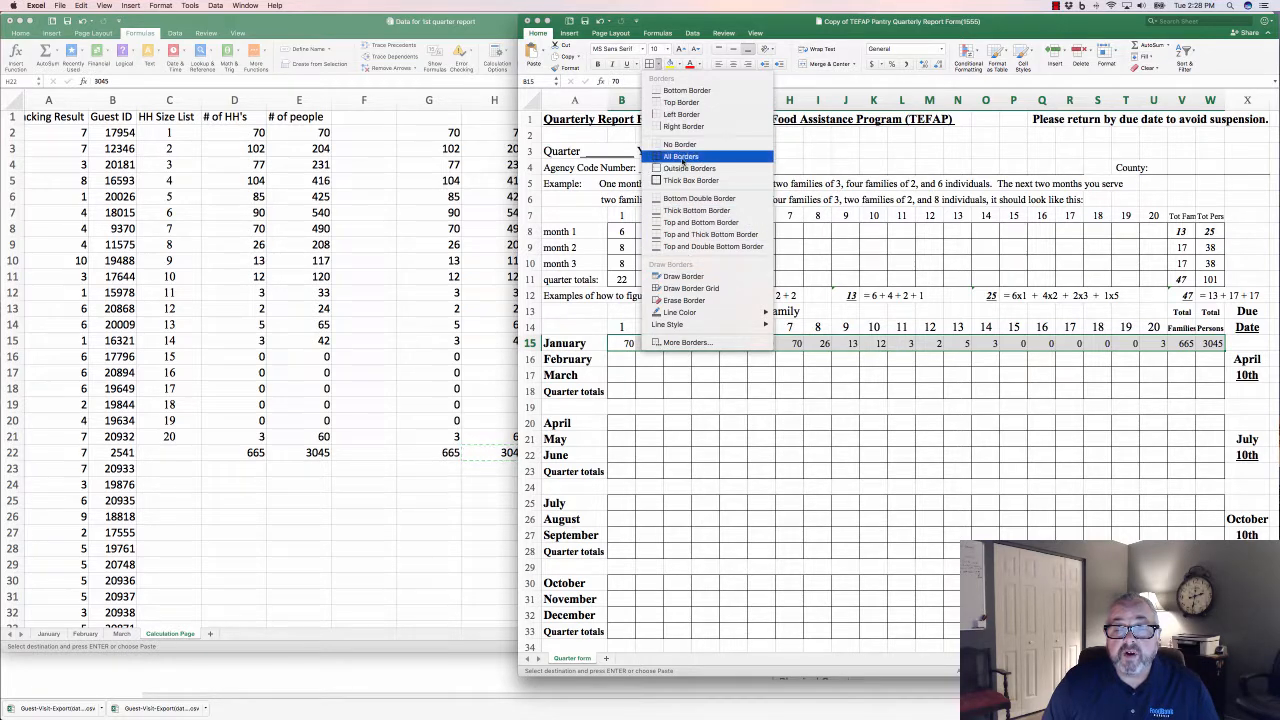
left_click(680, 157)
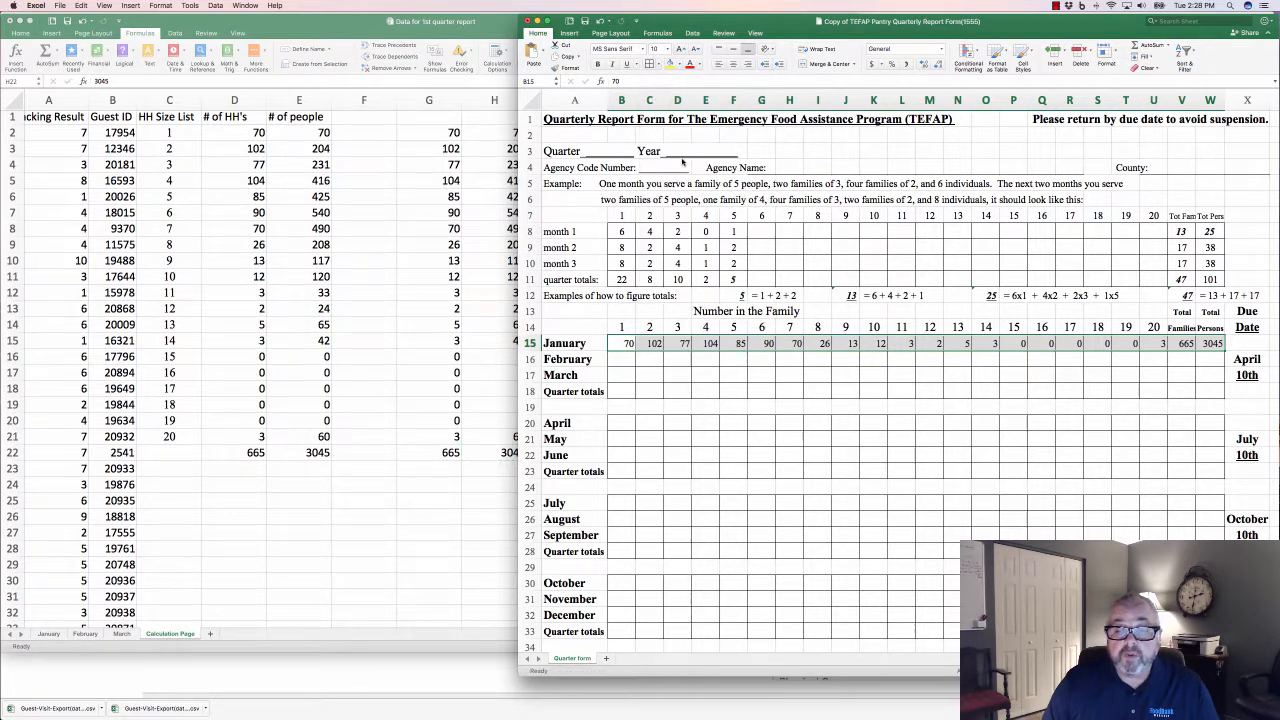
left_click(761, 375)
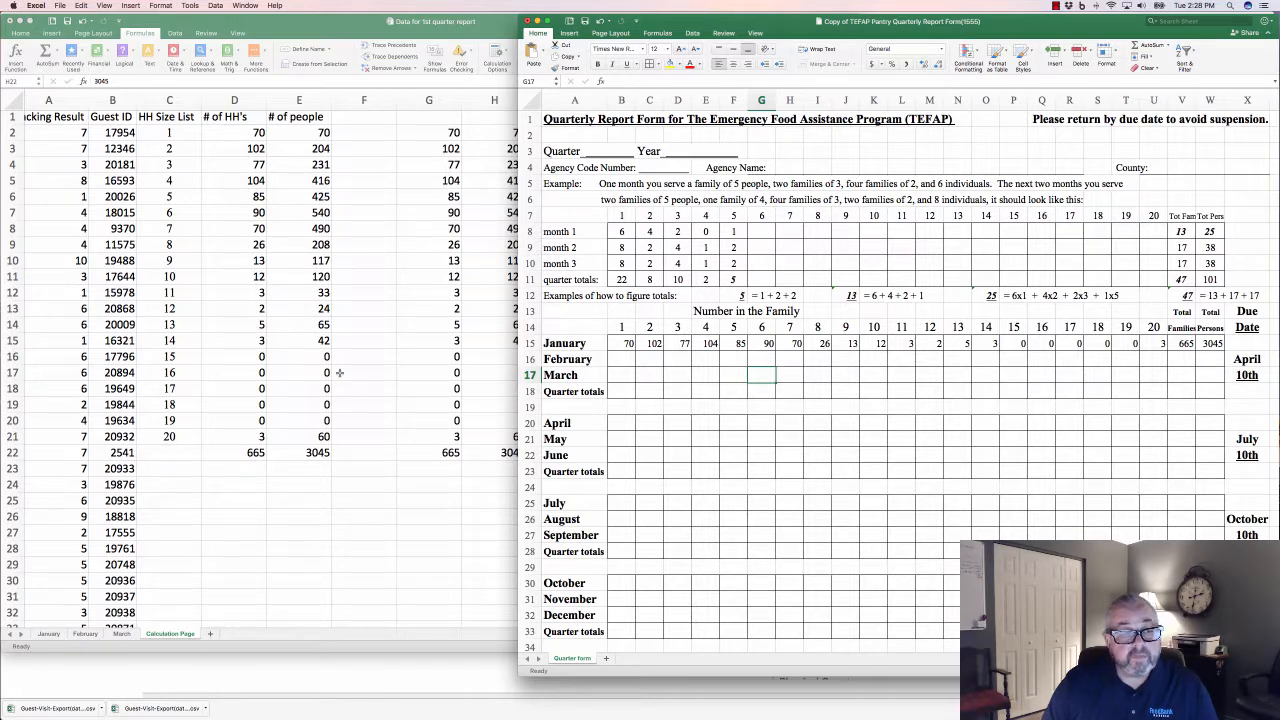
Clear the pasted January values in G2:H22 of the Calculation Page in the quarter data workbook
scroll(379, 211, "up", 1)
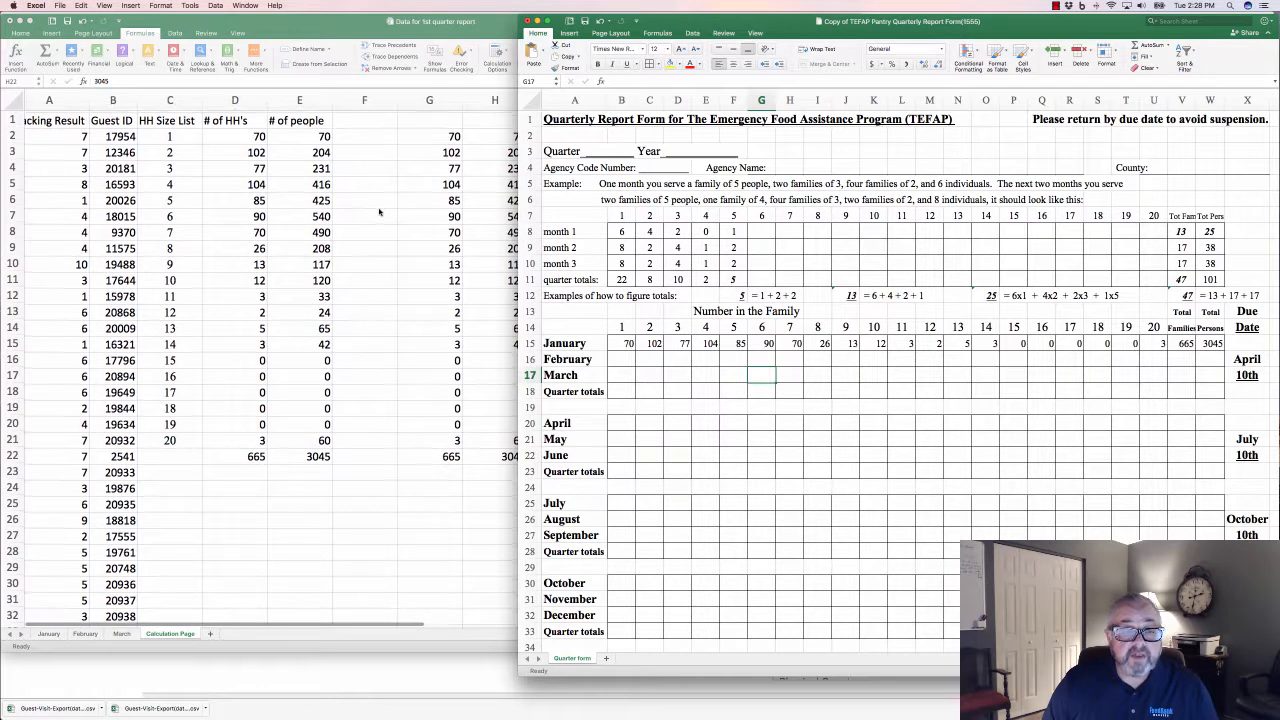
left_click(379, 211)
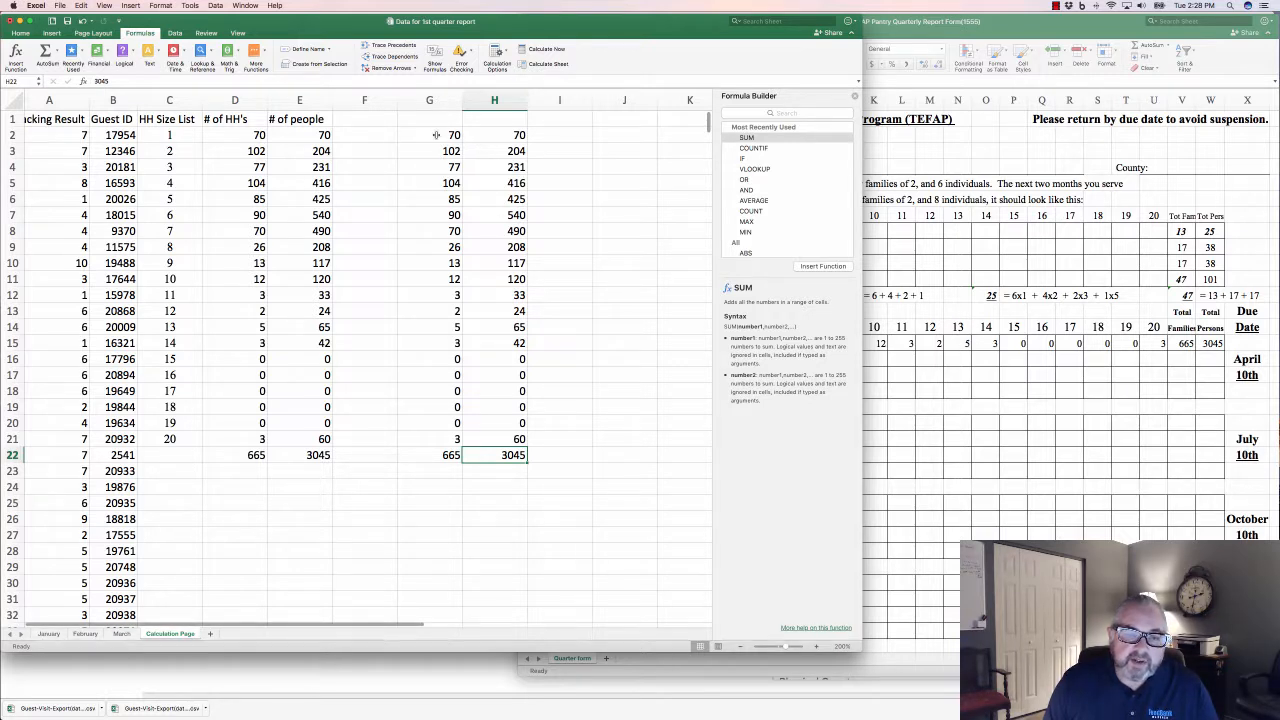
left_click_drag(445, 135, 497, 452)
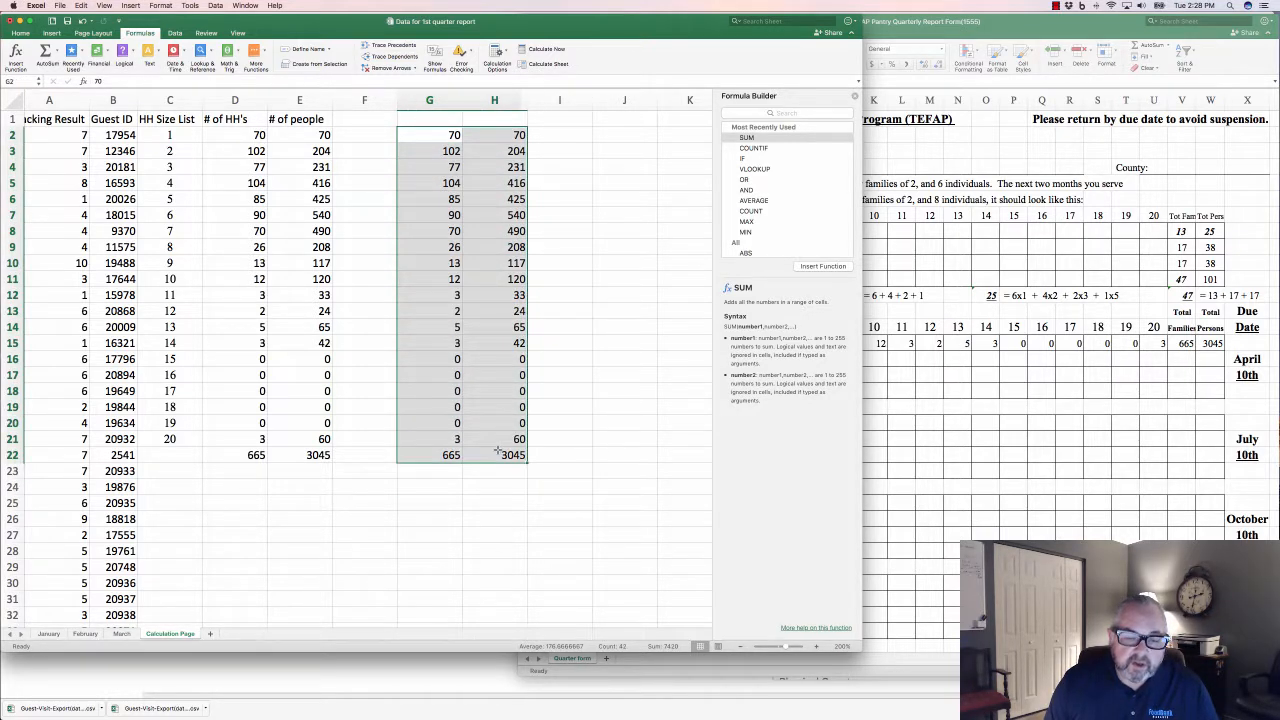
key("Delete")
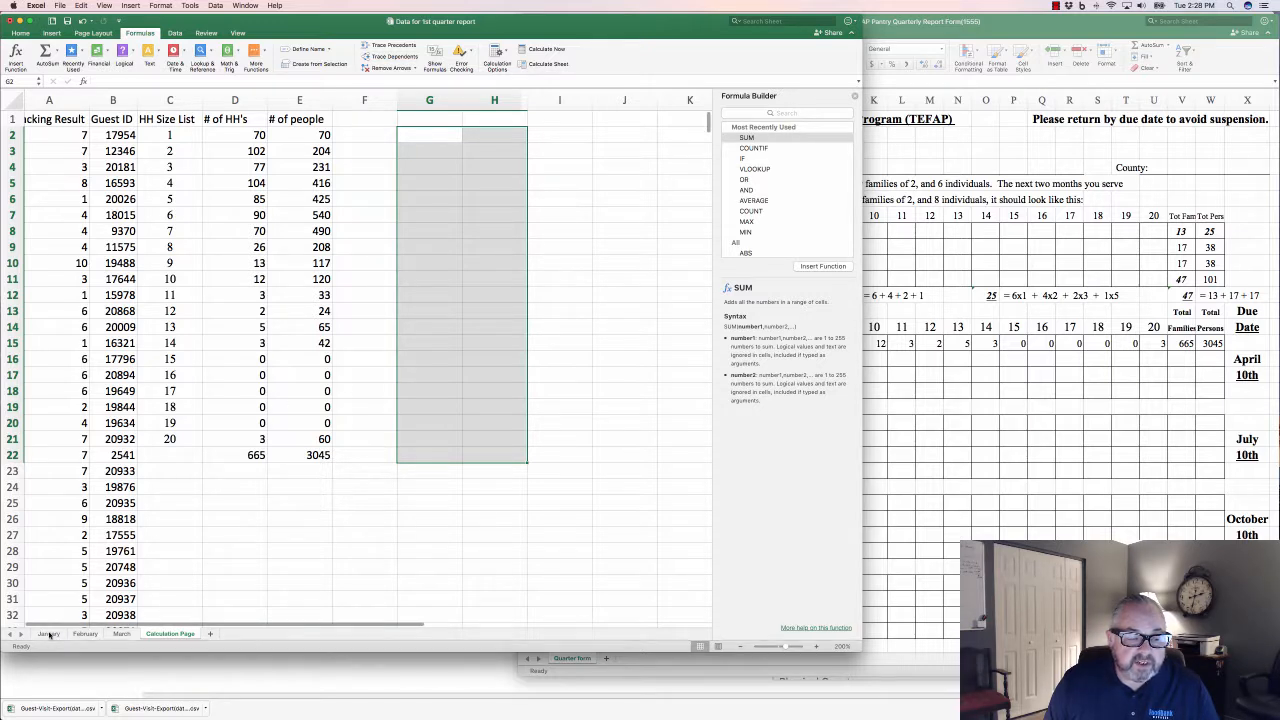
Copy the Tracking Result and Guest ID columns, A:B, from the February sheet and paste them over columns A:B of Calculation Page
left_click(49, 634)
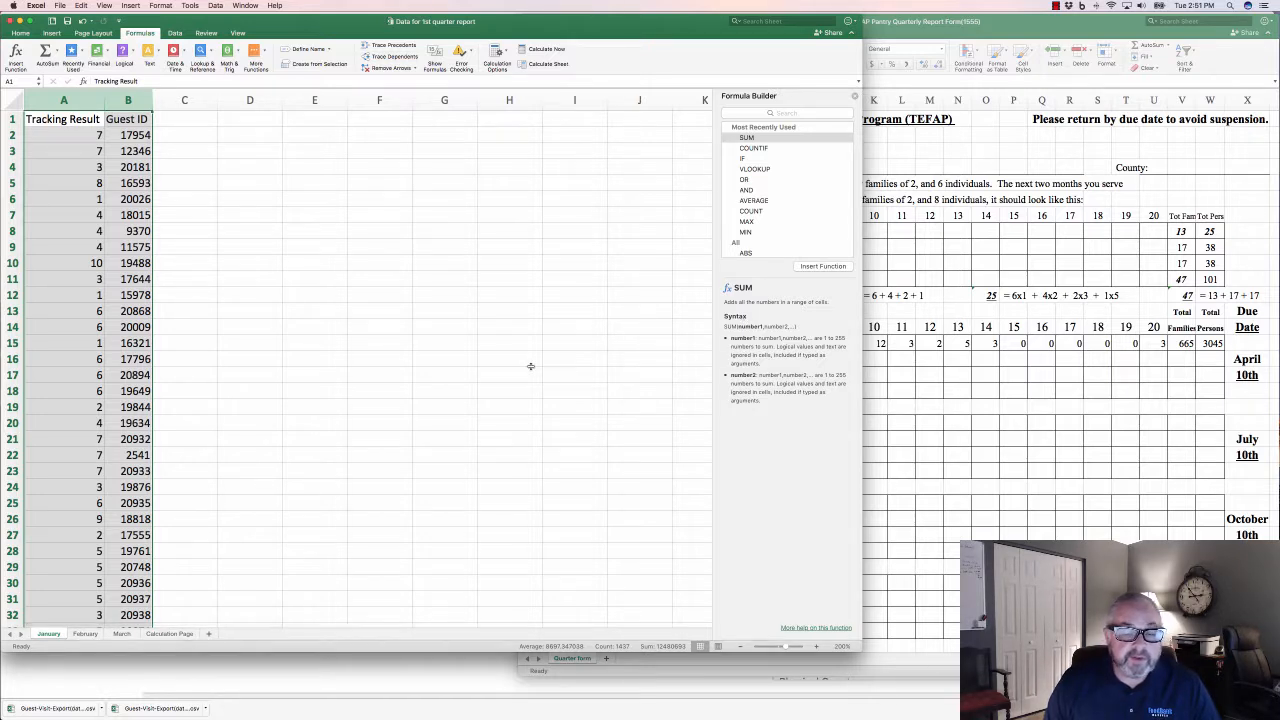
left_click(85, 634)
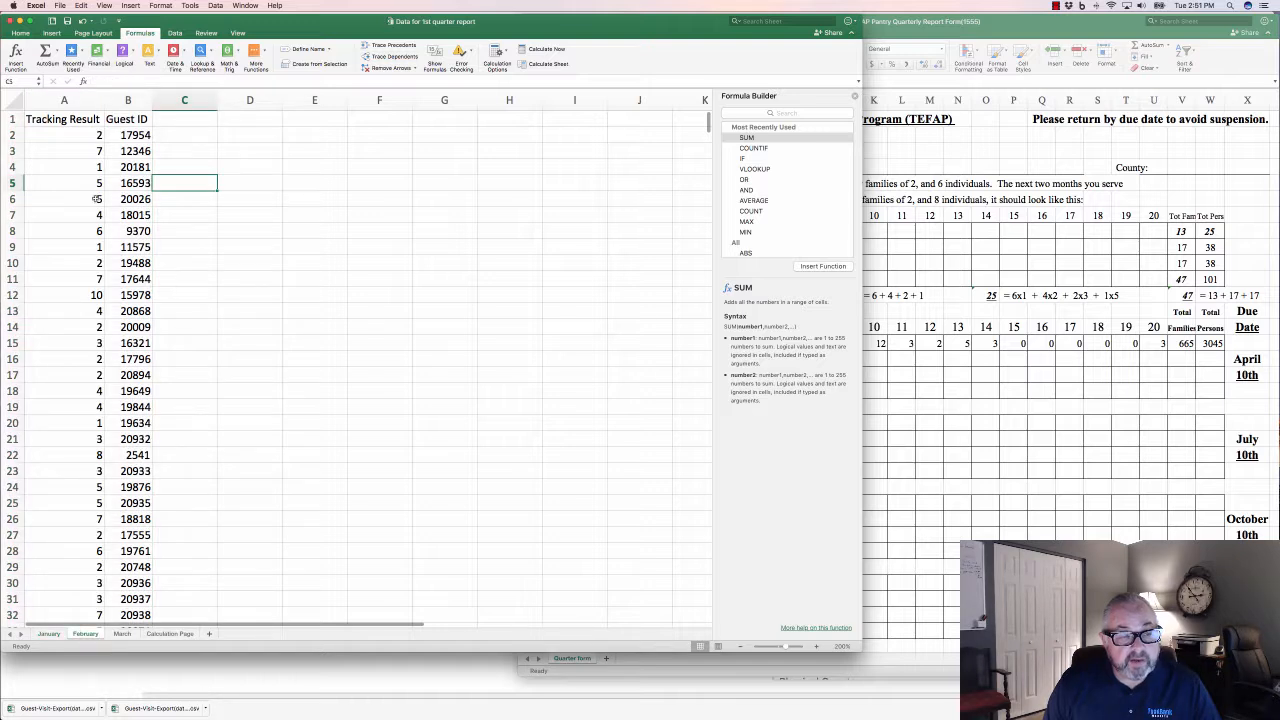
left_click_drag(64, 100, 127, 100)
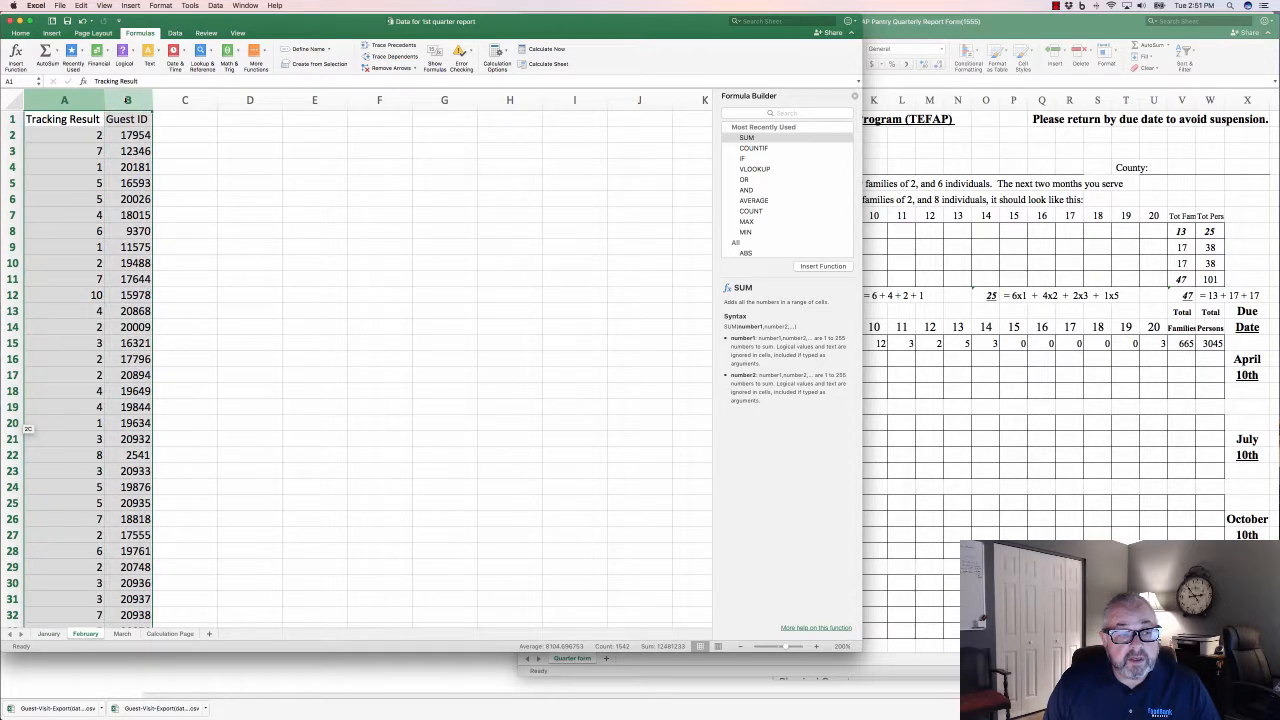
right_click(127, 100)
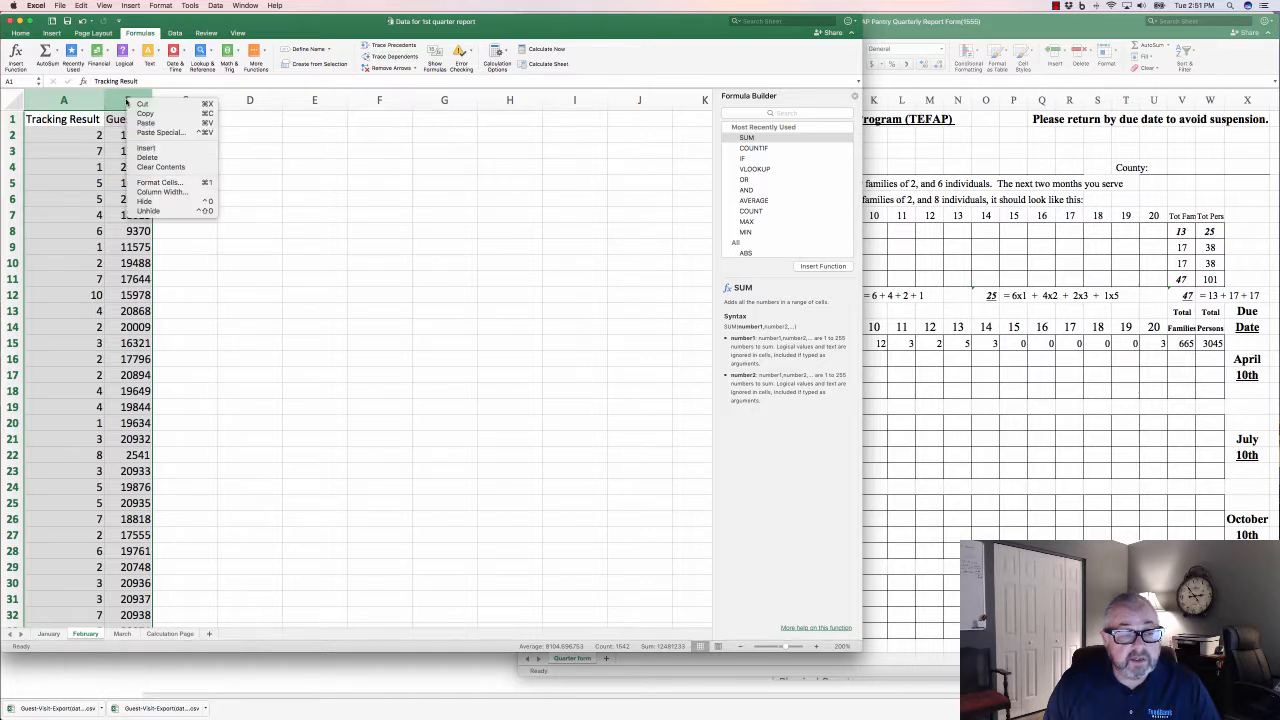
left_click(145, 120)
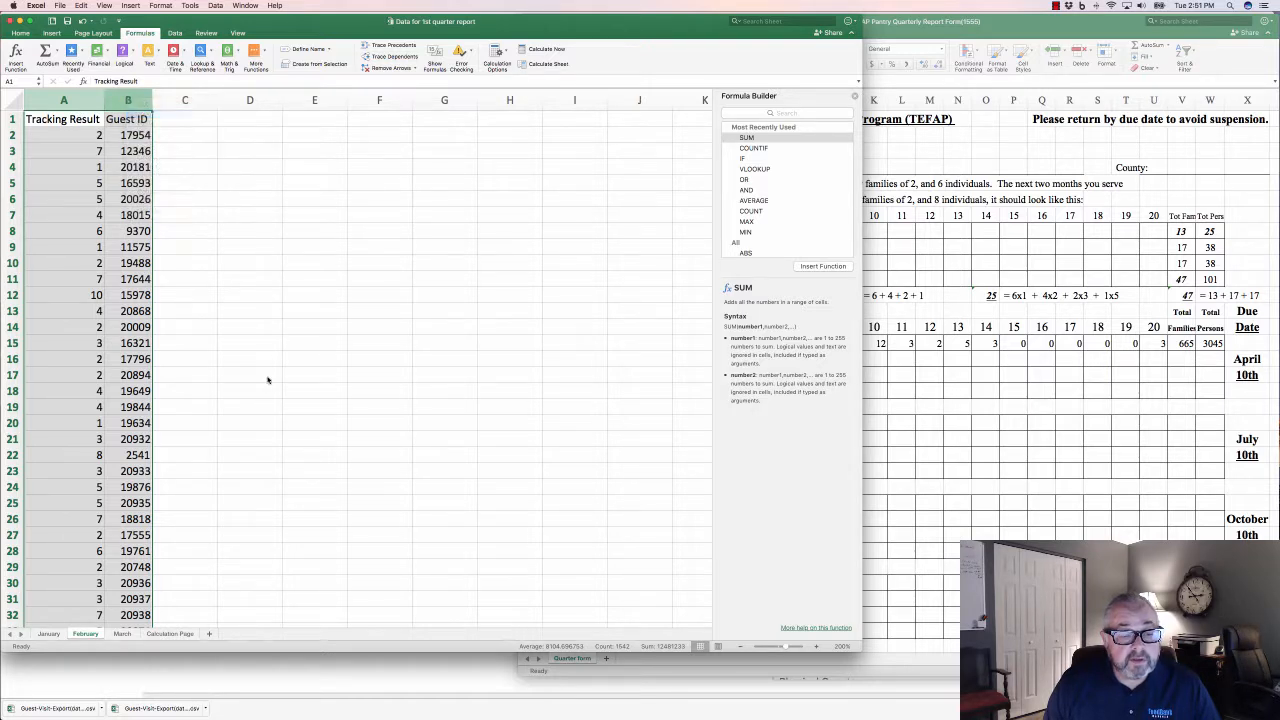
left_click(170, 634)
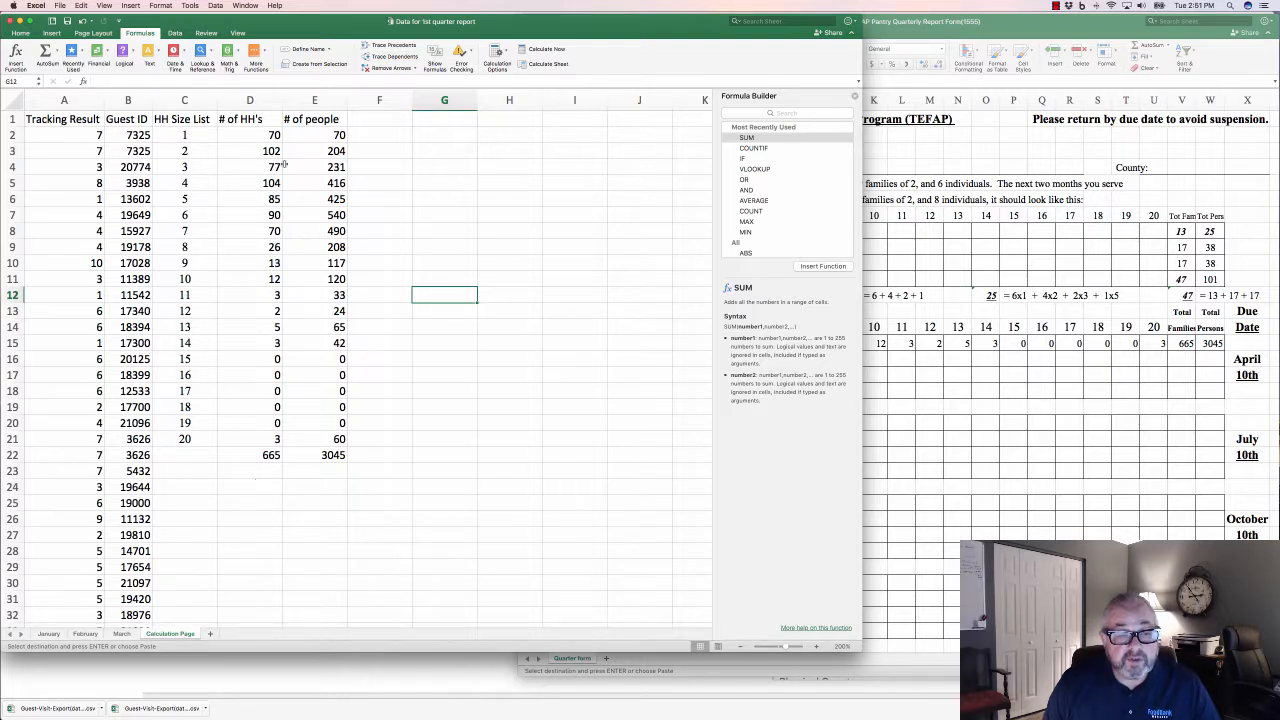
left_click_drag(64, 100, 122, 100)
right_click(120, 102)
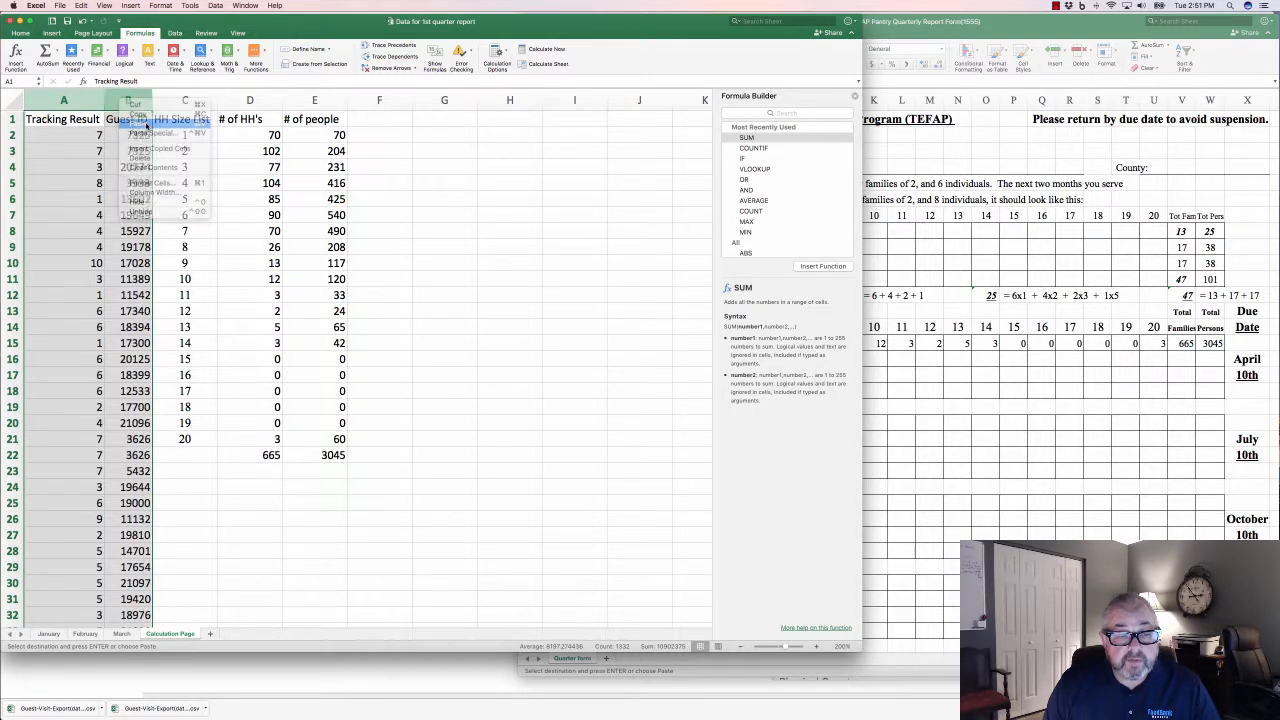
left_click(139, 124)
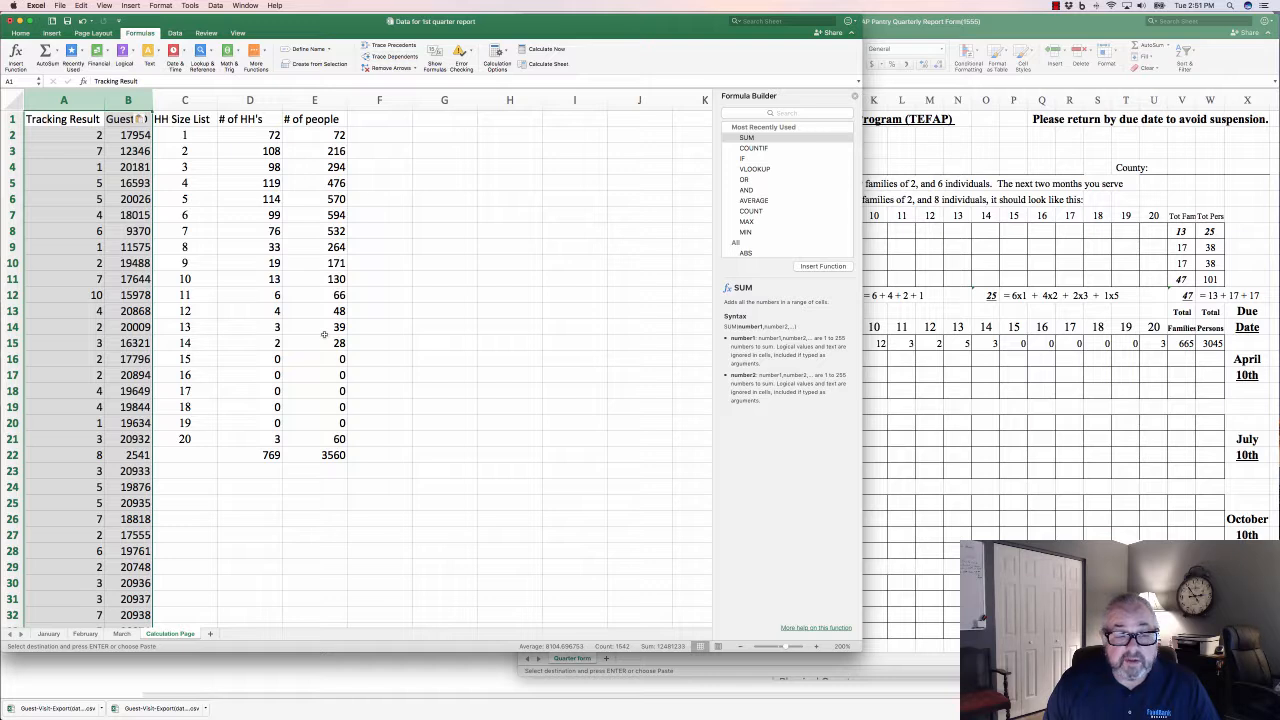
Check the February entry in A2 and the household and people formulas in D2 and E2
scroll(73, 136, "down", 1)
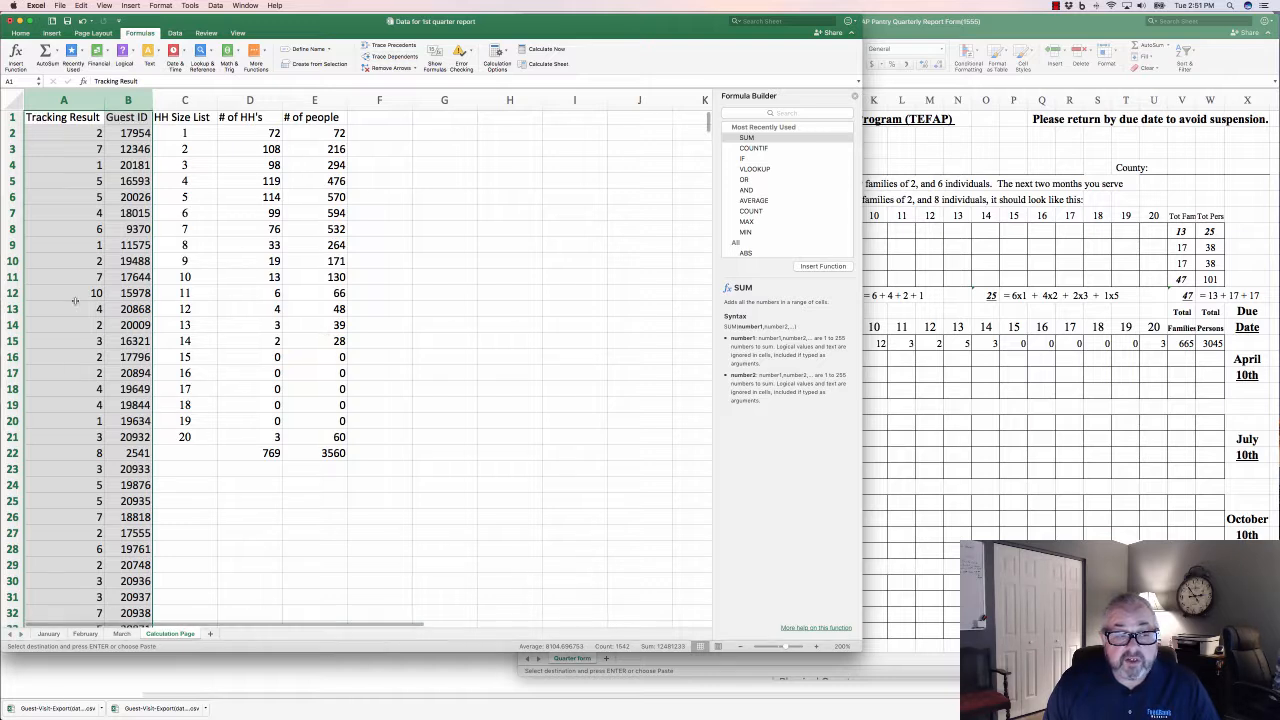
left_click(73, 136)
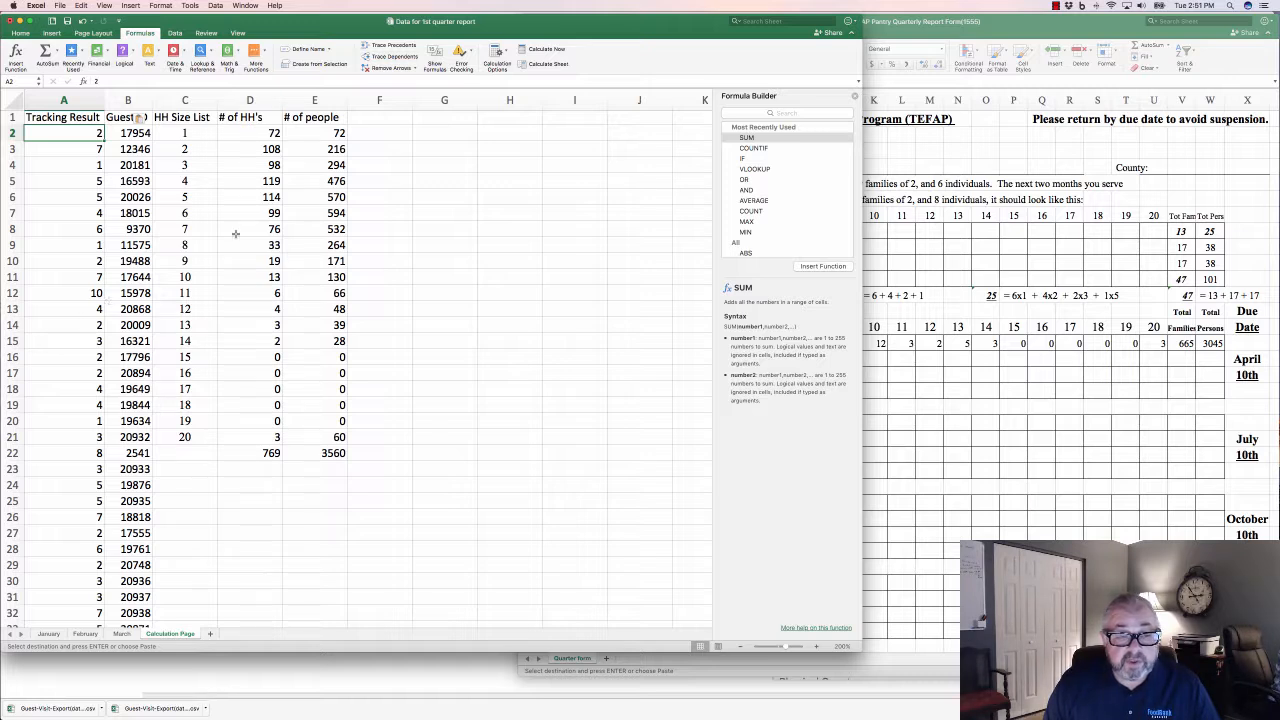
left_click(267, 132)
left_click(315, 132)
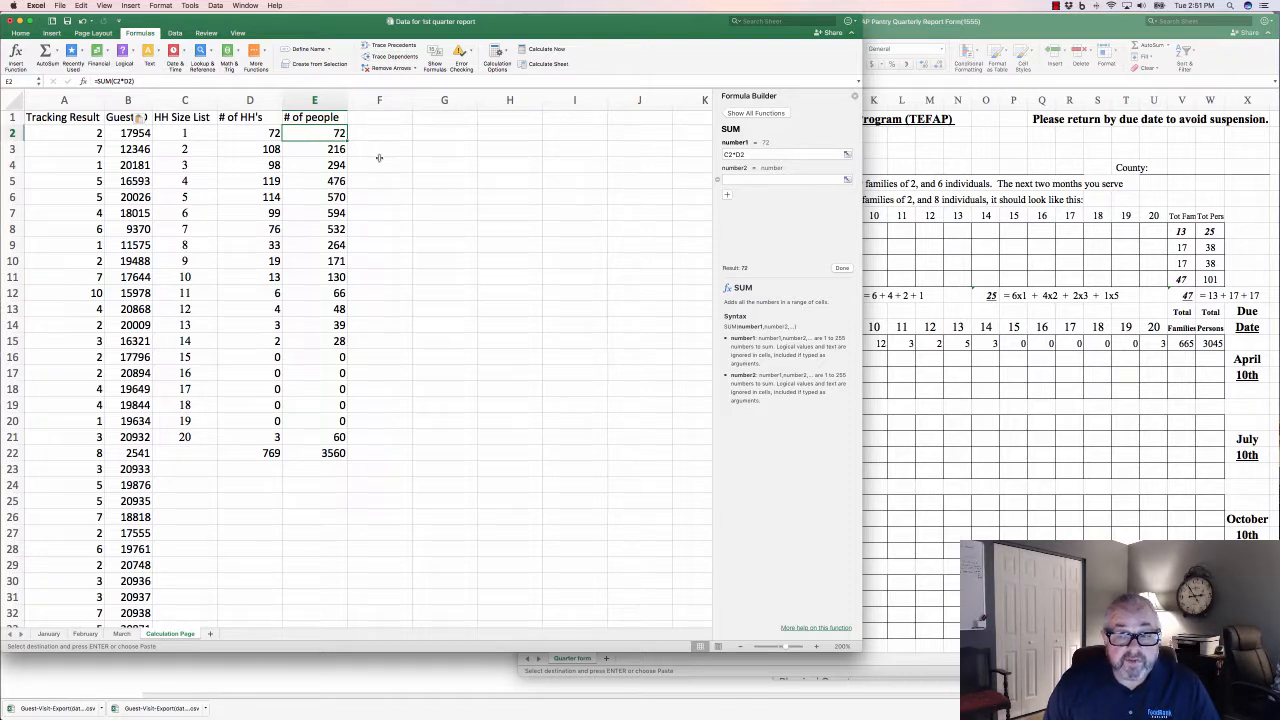
Copy the February household and people figures in D2:E22 and paste them as values only starting at G2
left_click_drag(245, 133, 333, 454)
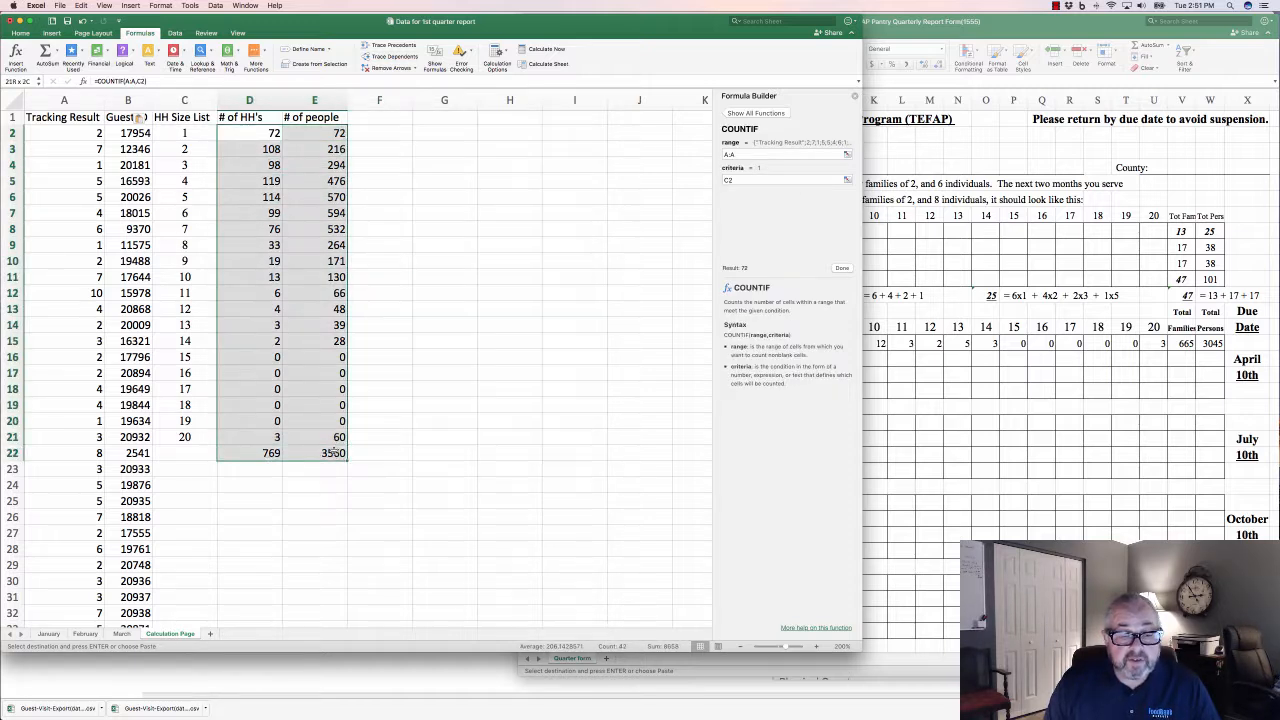
right_click(322, 268)
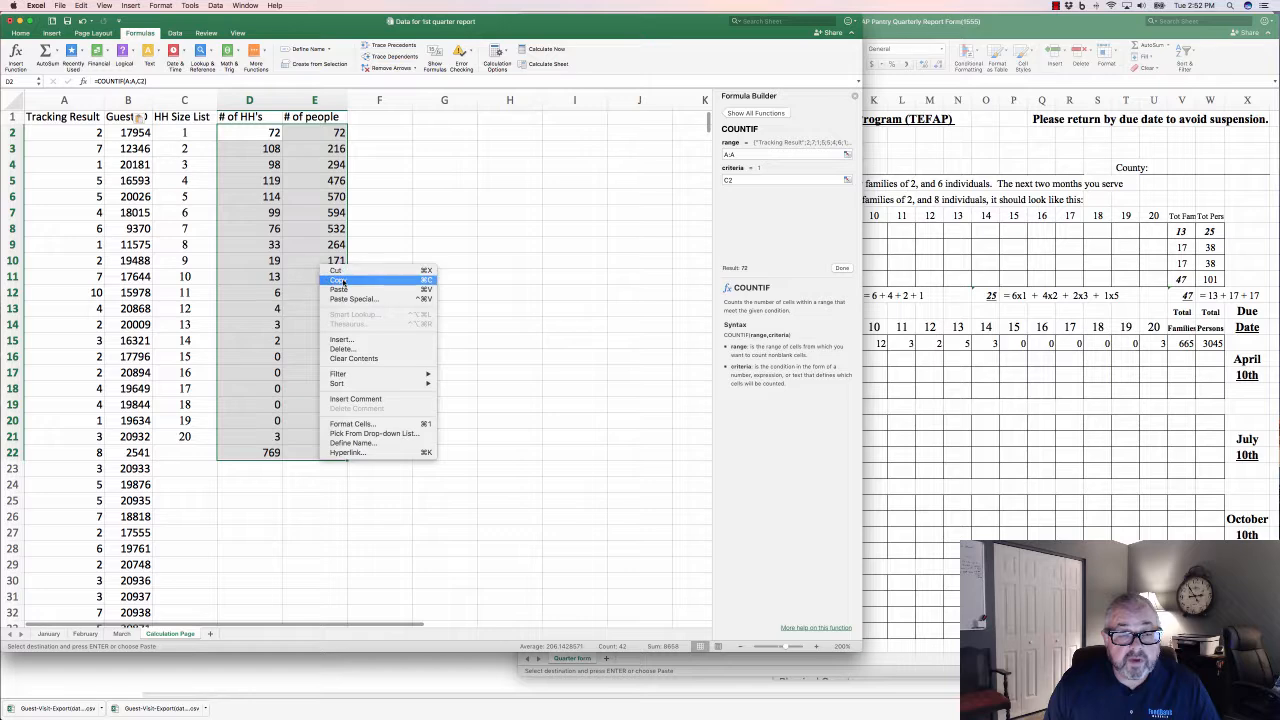
left_click(337, 280)
left_click(447, 133)
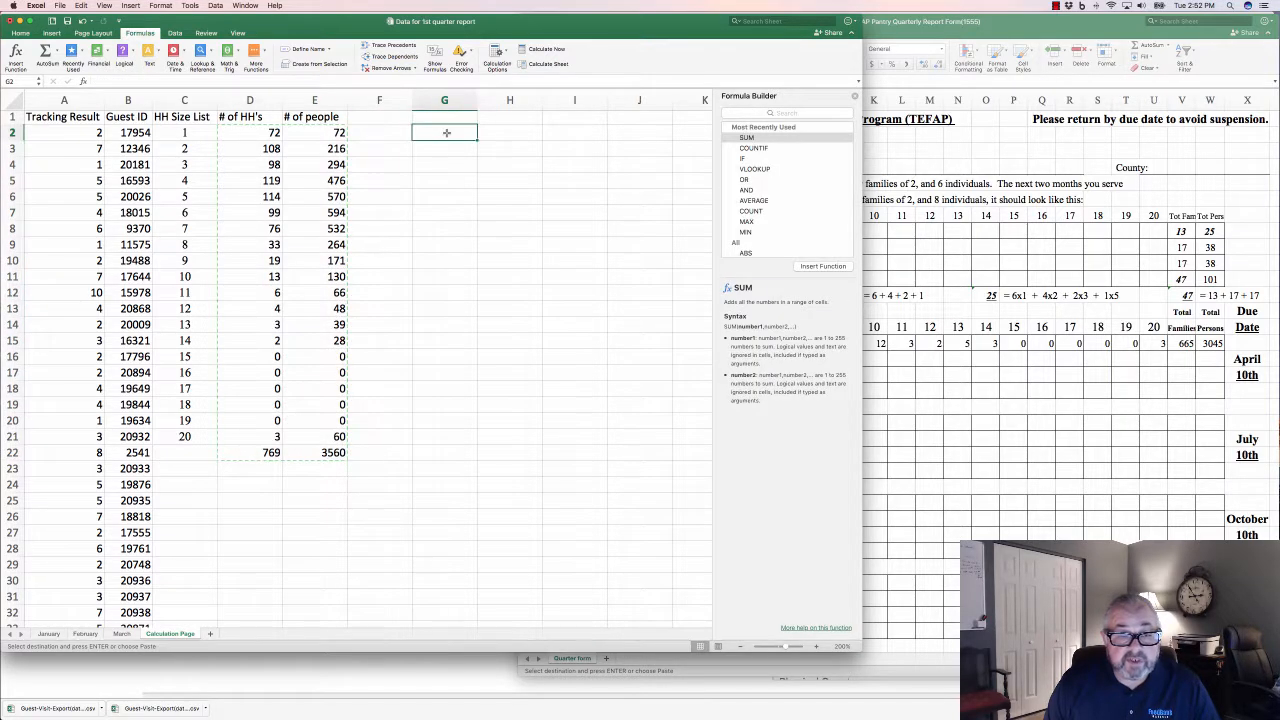
right_click(447, 134)
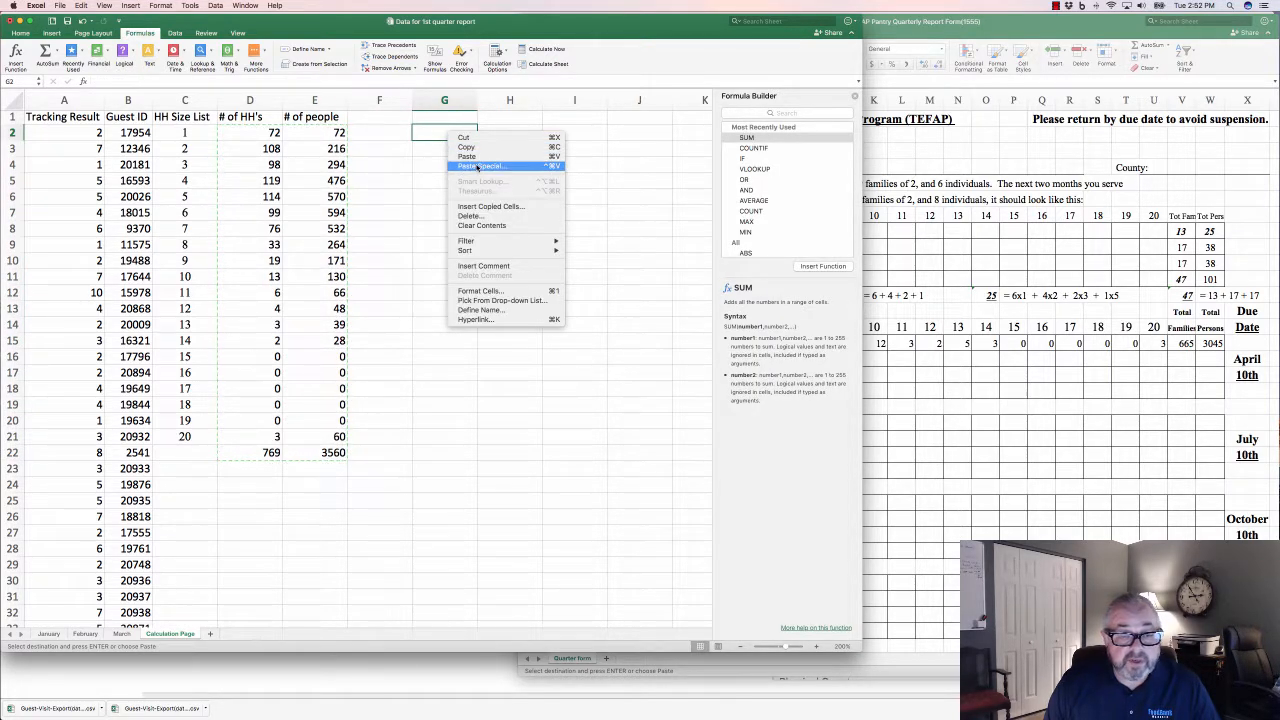
left_click(477, 167)
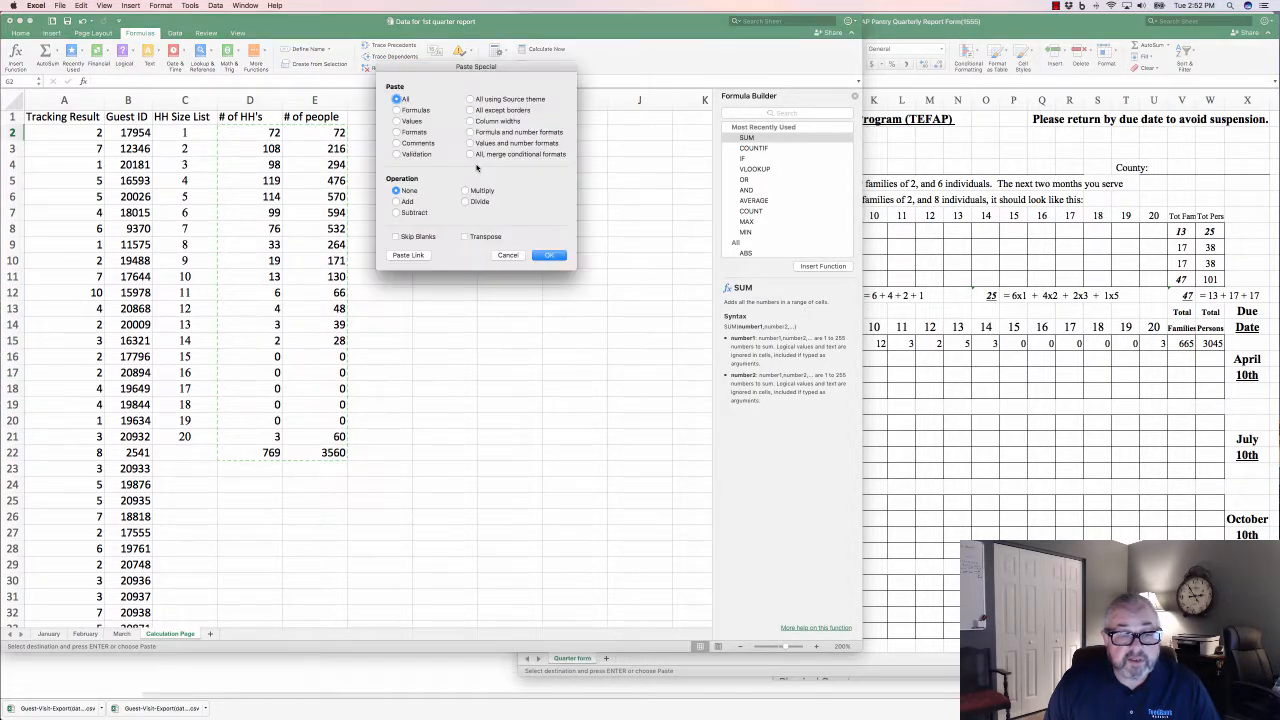
left_click(397, 121)
left_click(549, 255)
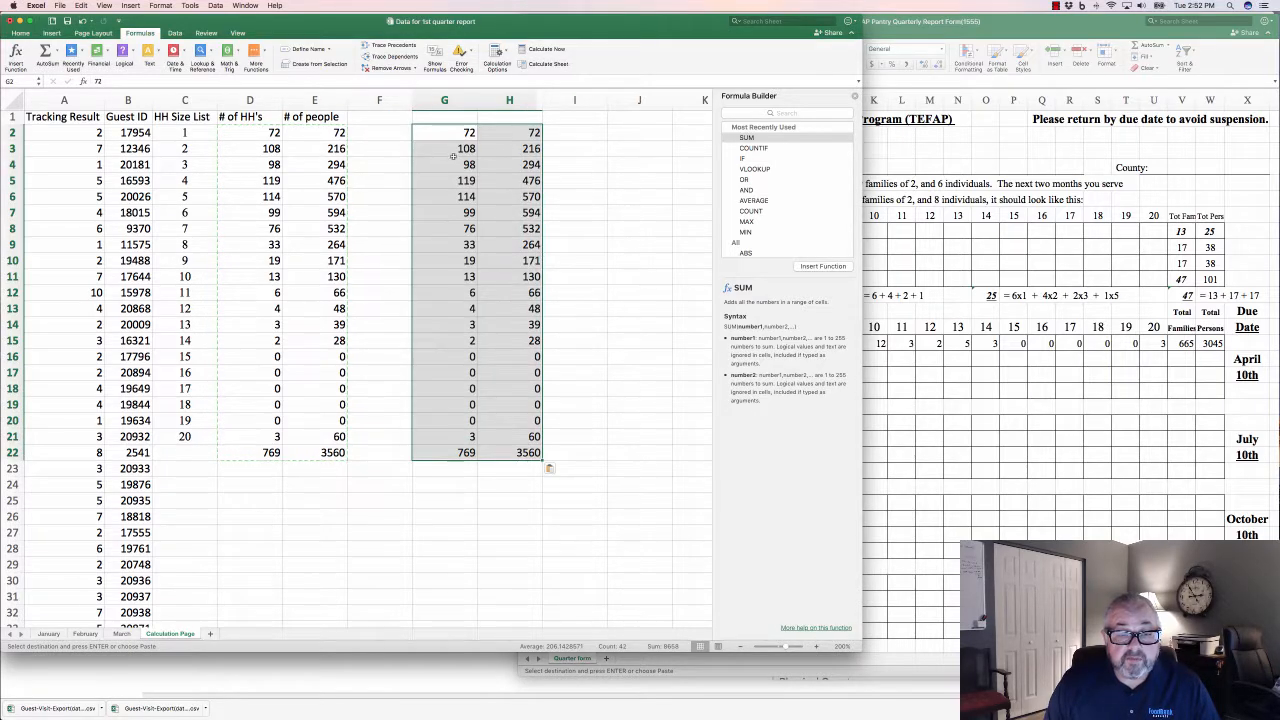
left_click(583, 443)
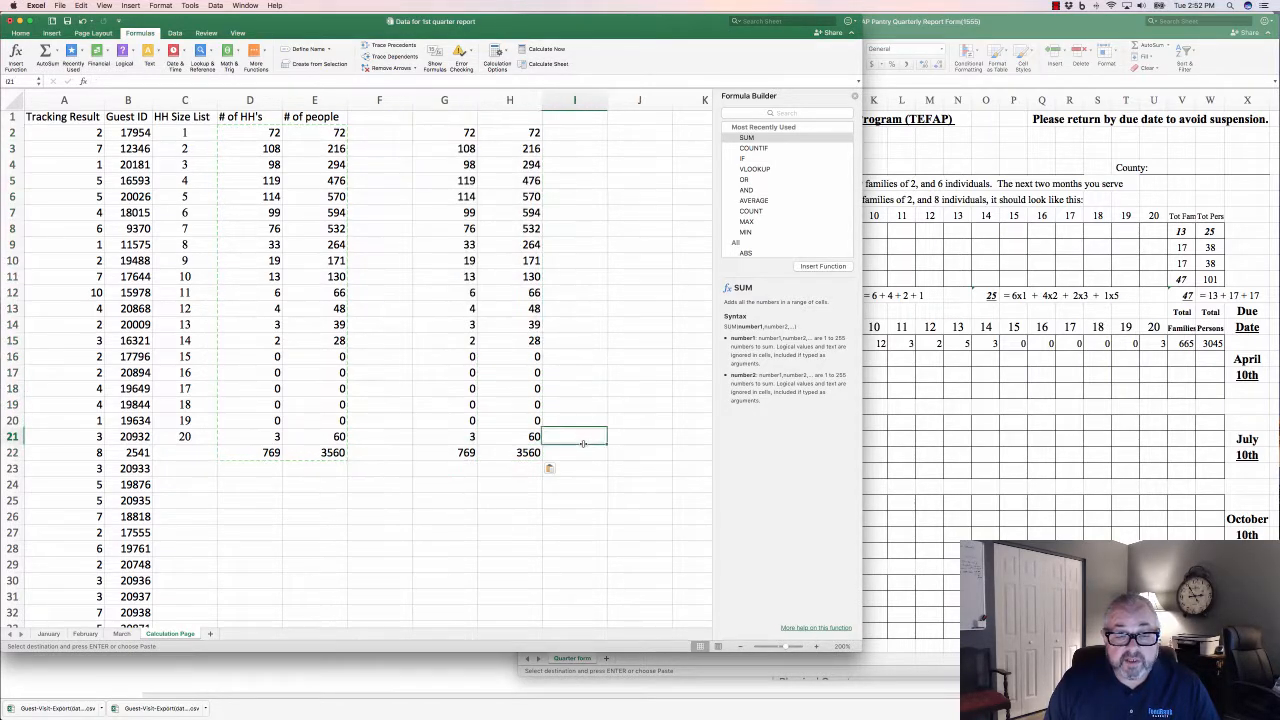
Copy the household counts in G2:G22 and paste them transposed into the February row of the TEFAP form, starting at B16
left_click_drag(455, 132, 454, 391)
right_click(455, 390)
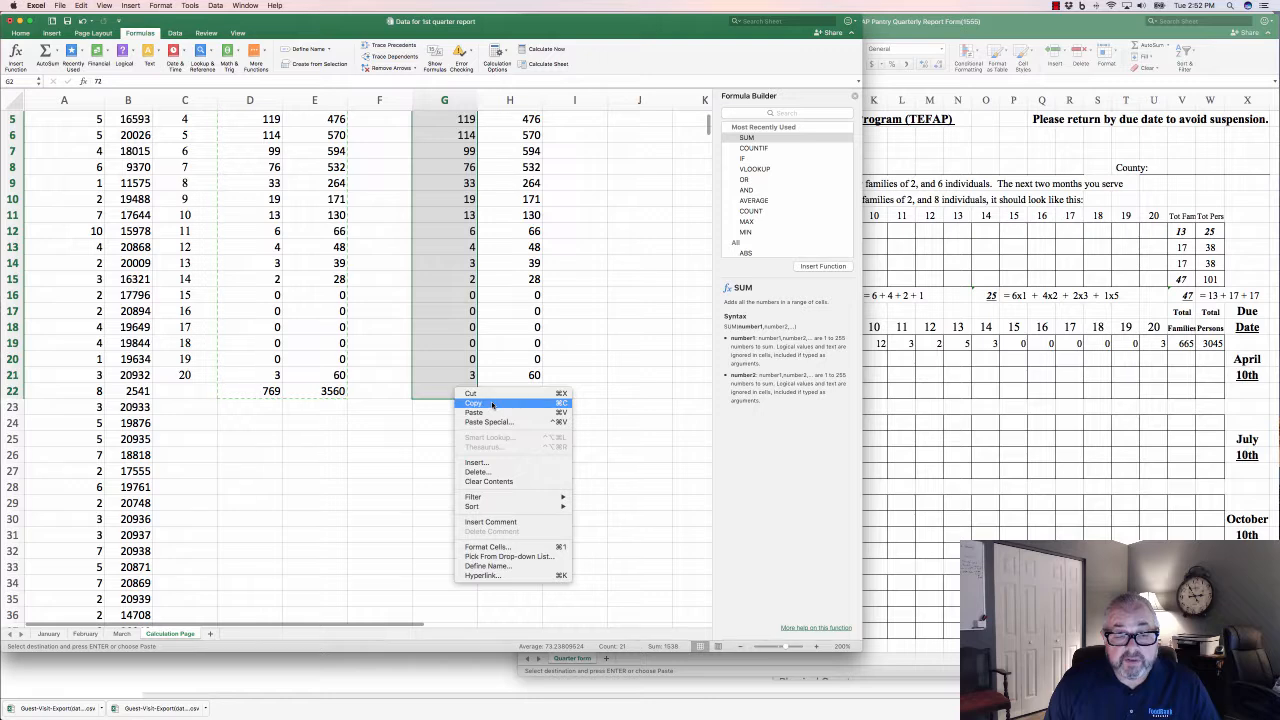
left_click(492, 404)
scroll(490, 400, "up", 2)
left_click(860, 372)
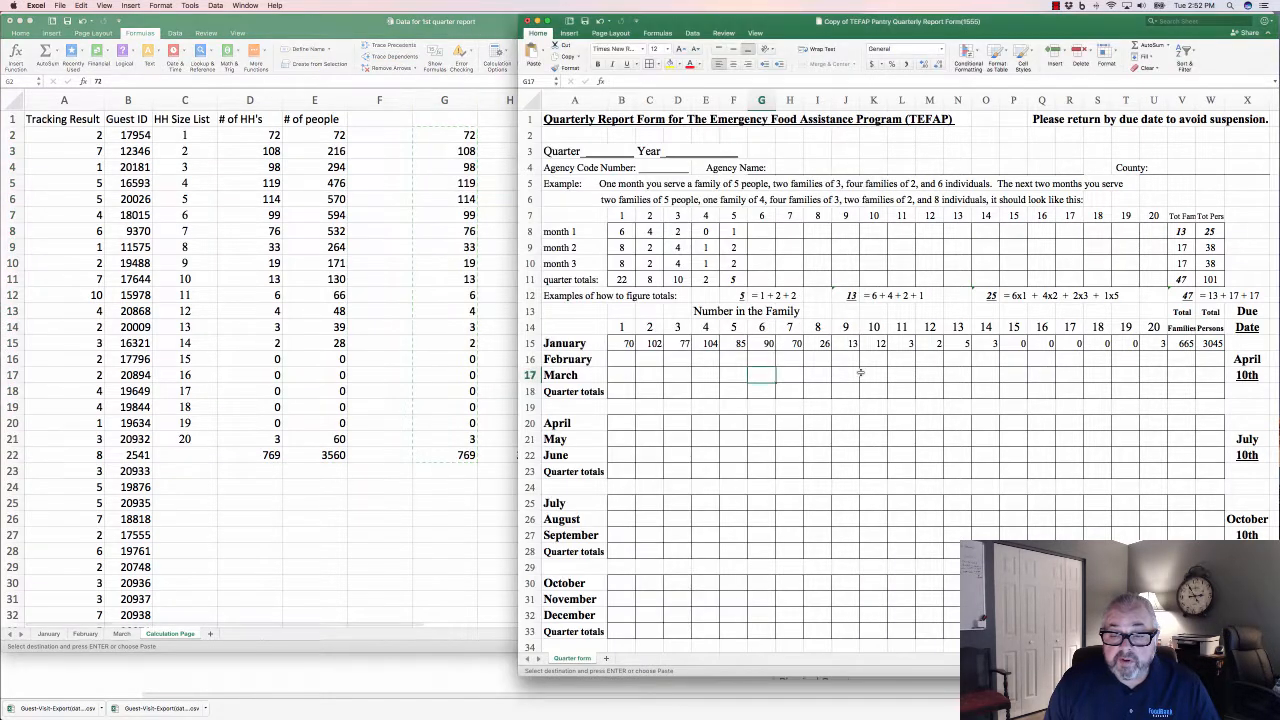
left_click(624, 358)
right_click(623, 358)
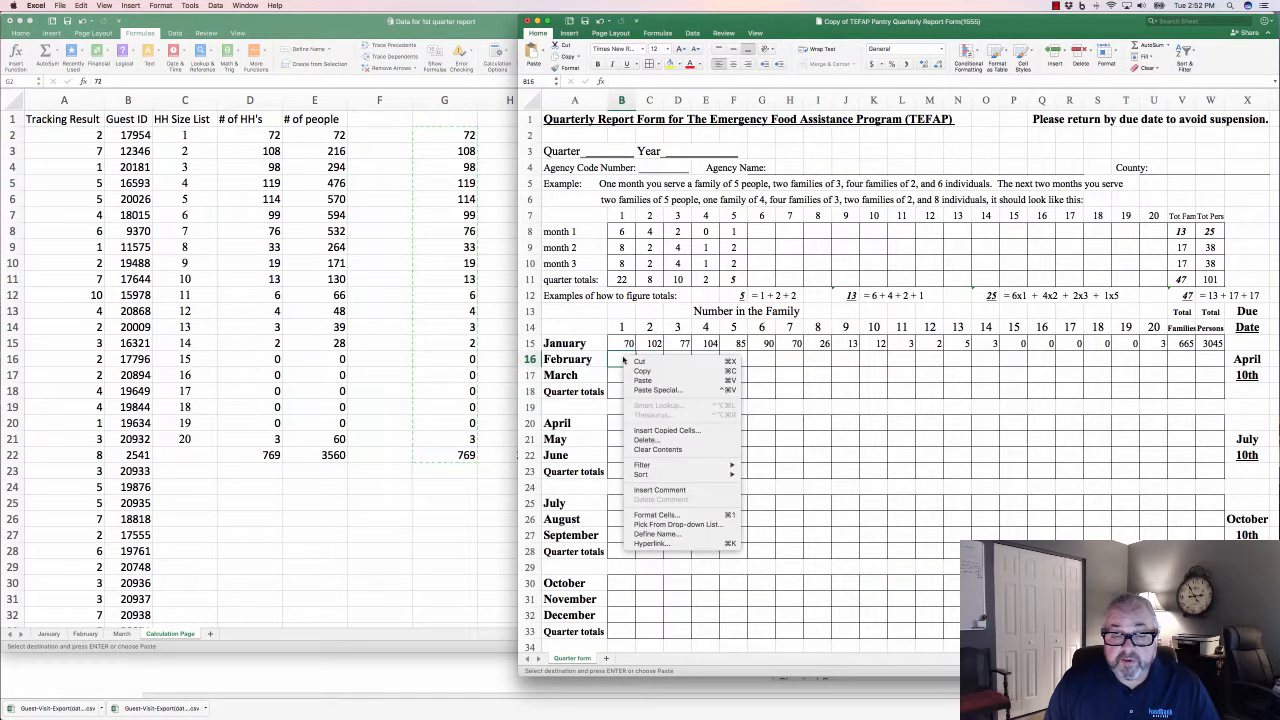
left_click(656, 390)
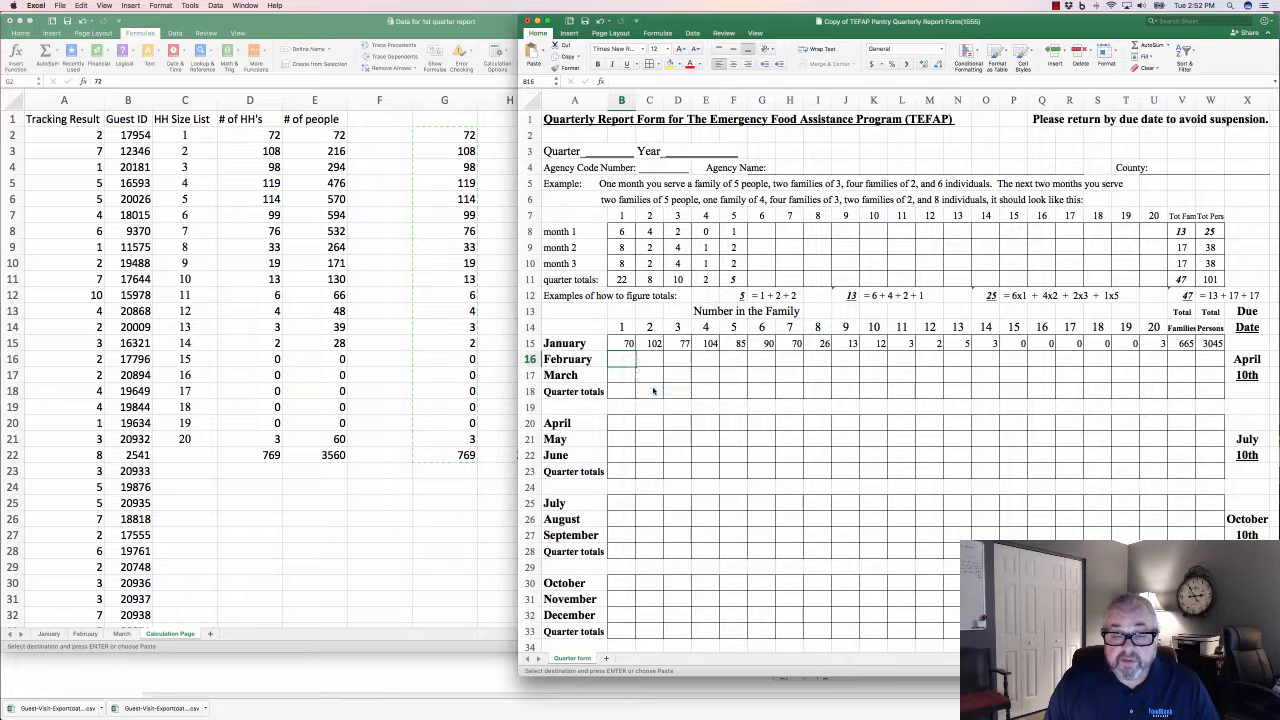
left_click(642, 460)
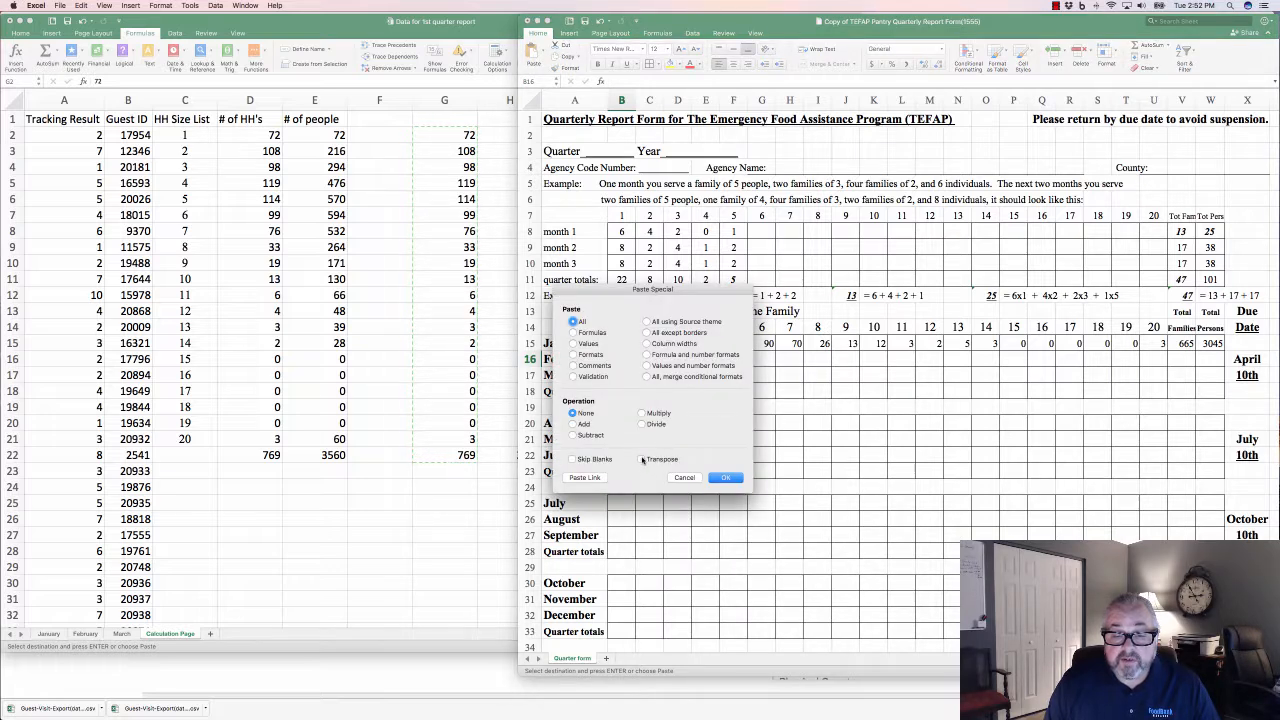
left_click(726, 477)
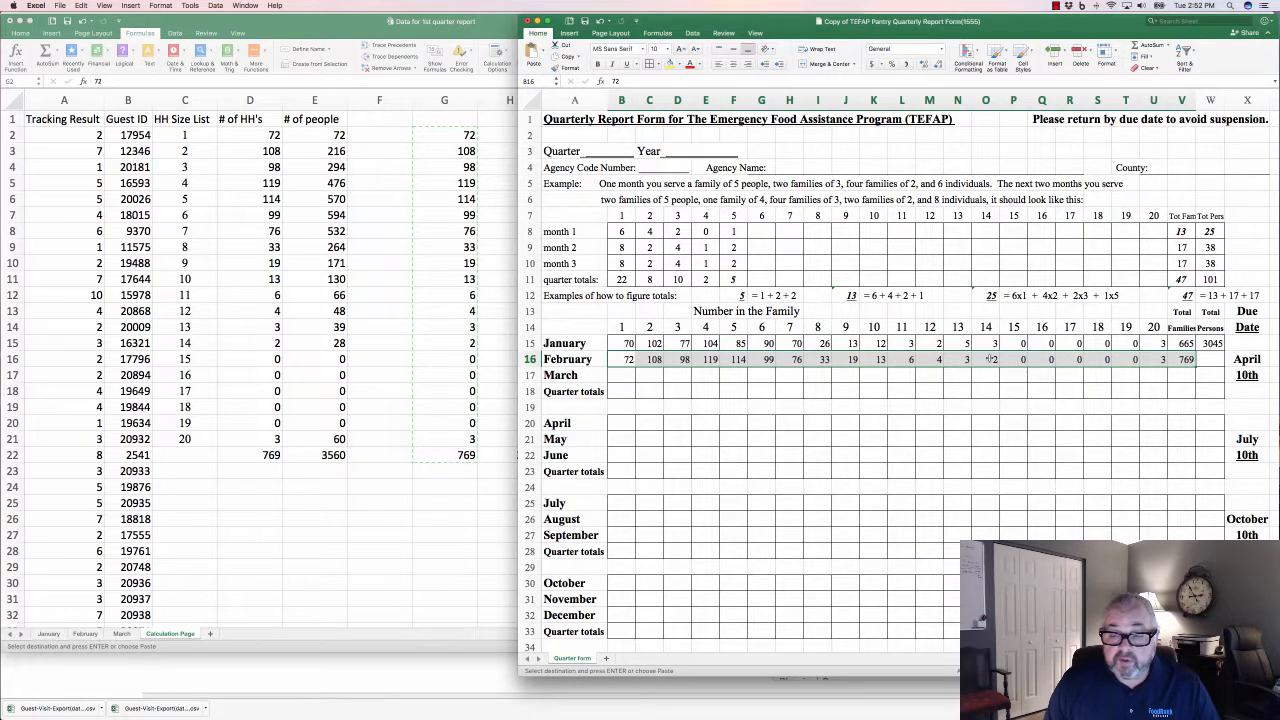
Copy the February people total in H22 of Calculation Page and paste it into the form's February Total Persons cell, W16
left_click(457, 437)
left_click(530, 455)
right_click(530, 455)
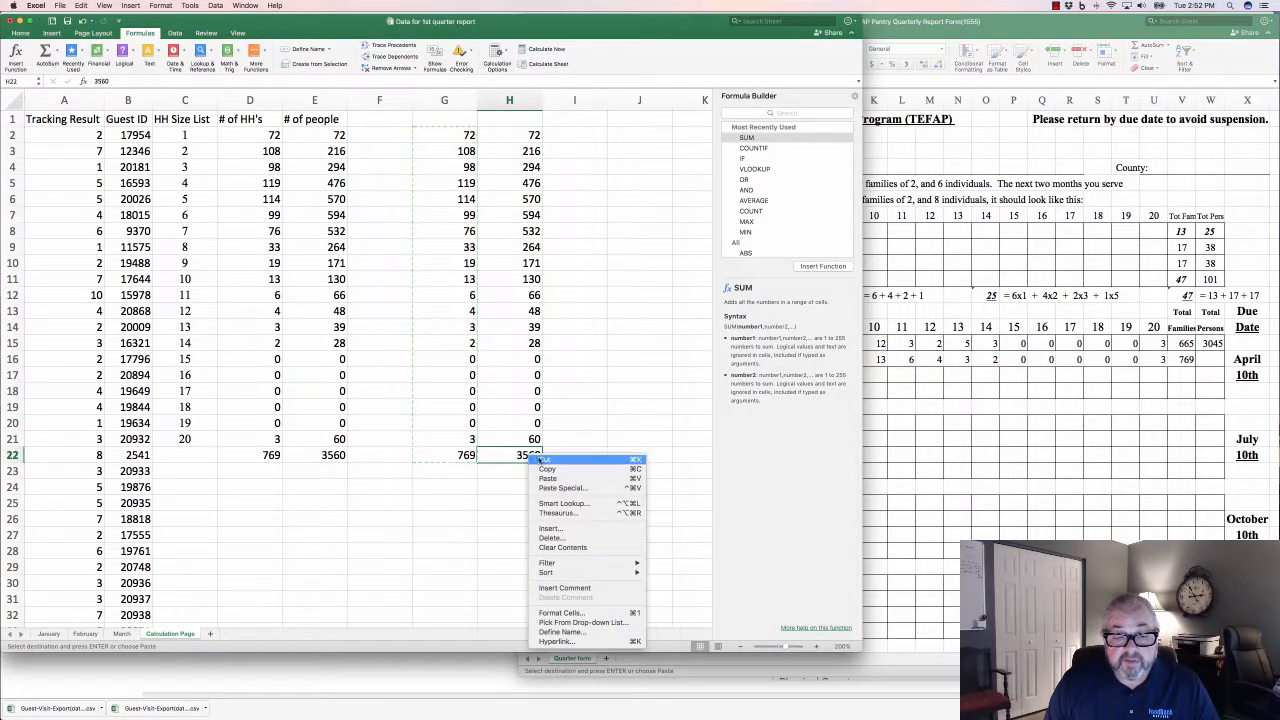
left_click(560, 469)
left_click(1206, 362)
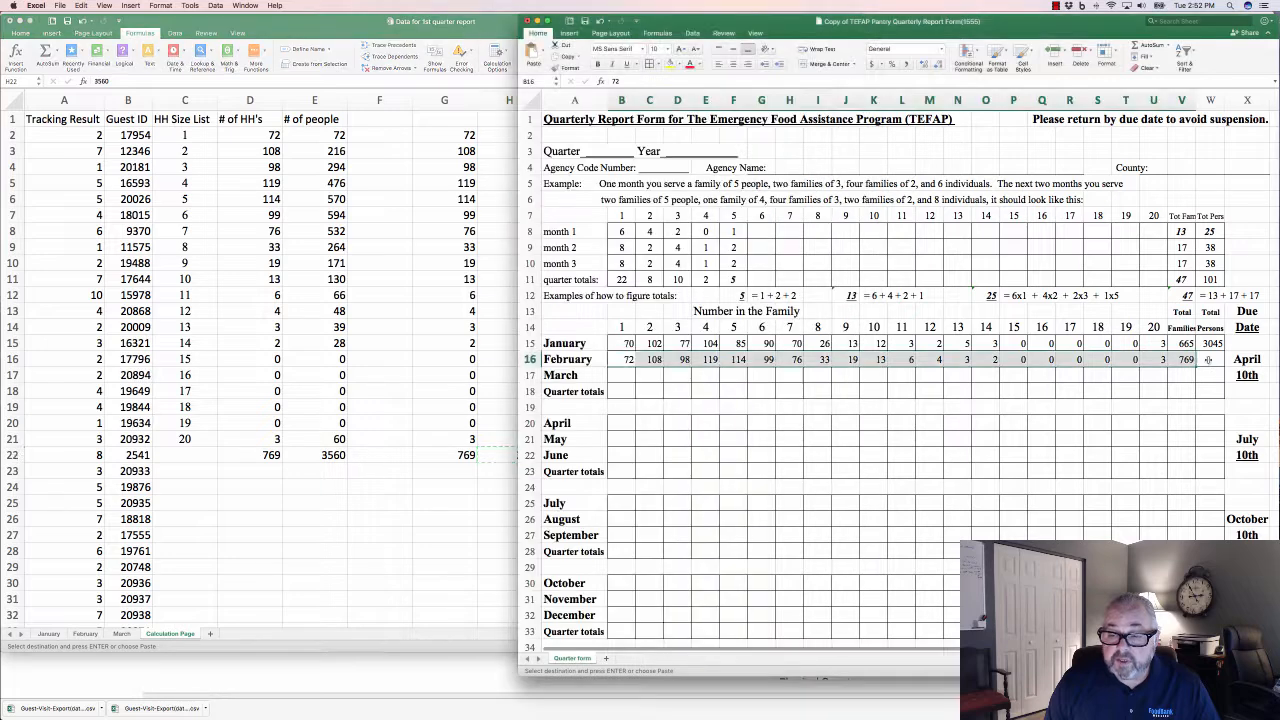
right_click(1210, 361)
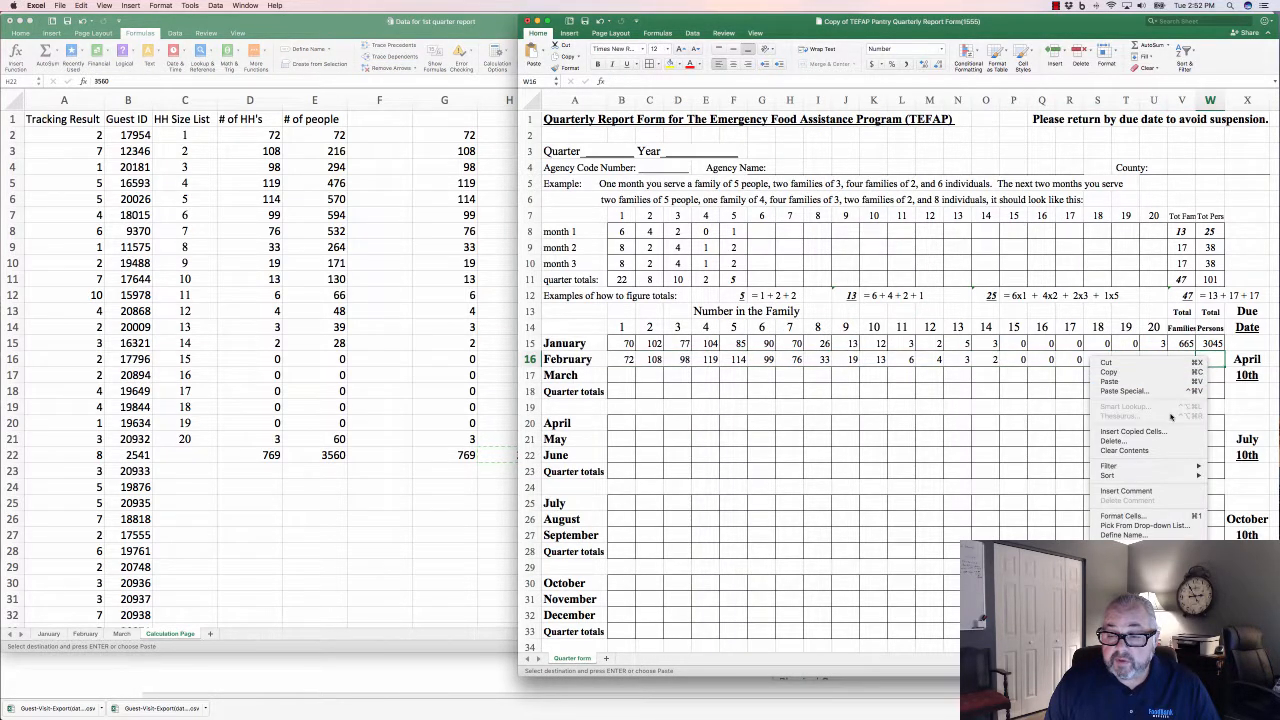
left_click(1110, 381)
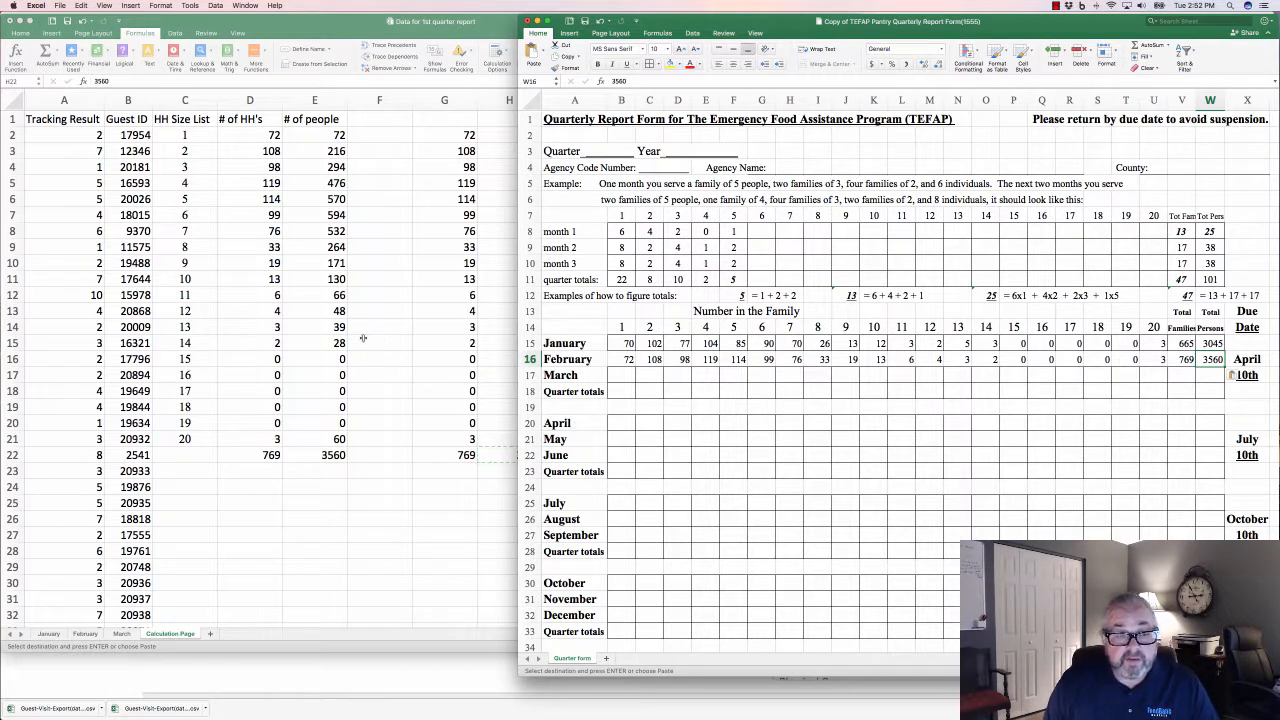
Copy the Tracking Result and Guest ID columns, A:B, from the March sheet and paste them over columns A:B of Calculation Page
left_click(121, 637)
left_click(121, 634)
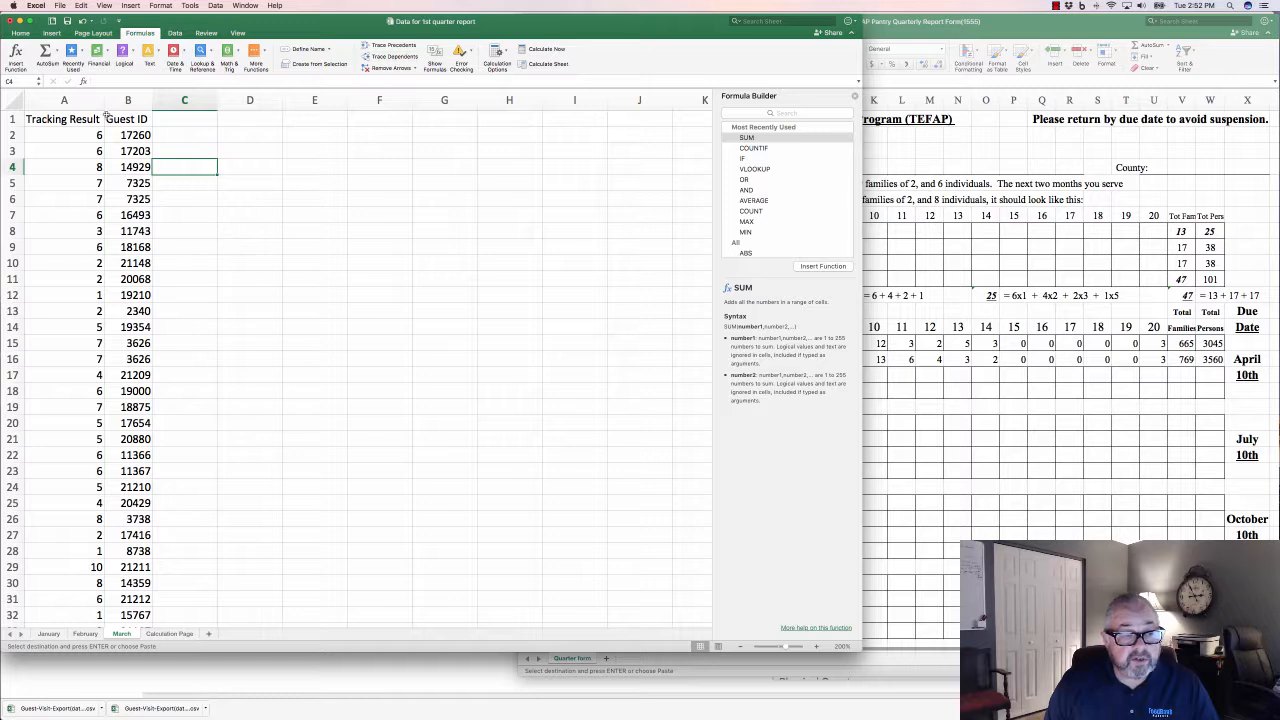
left_click_drag(64, 100, 128, 100)
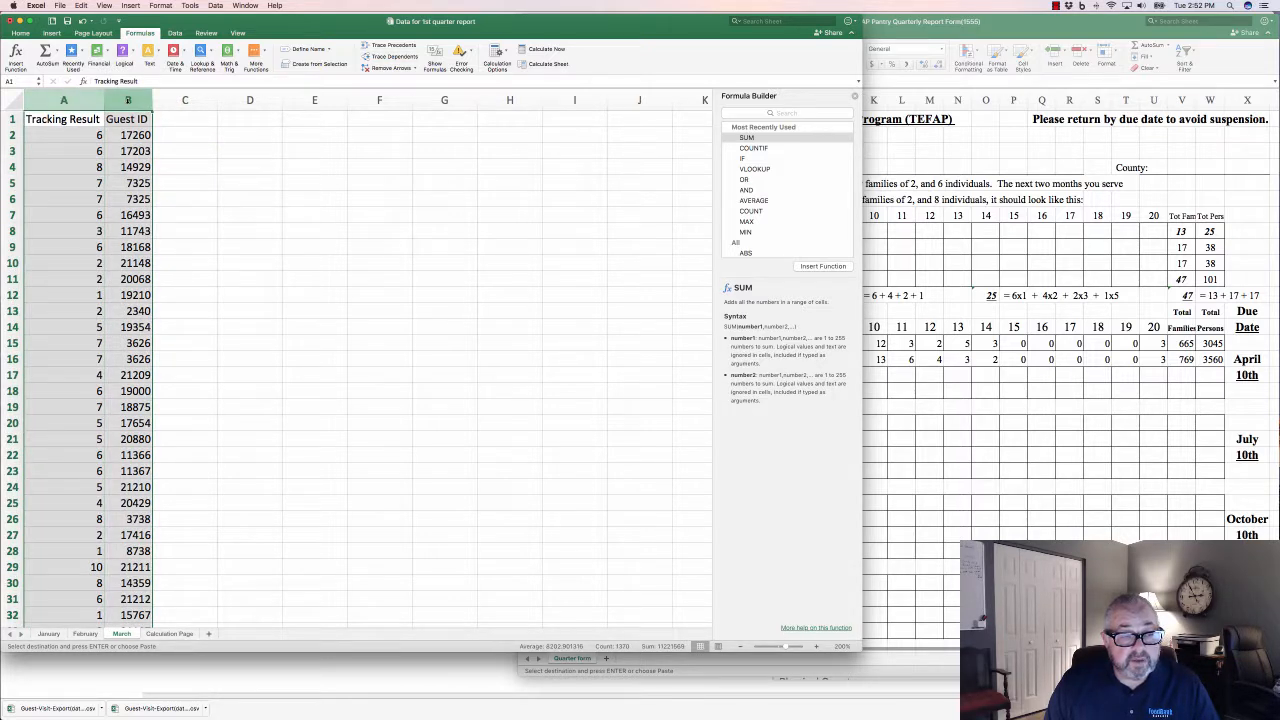
right_click(128, 100)
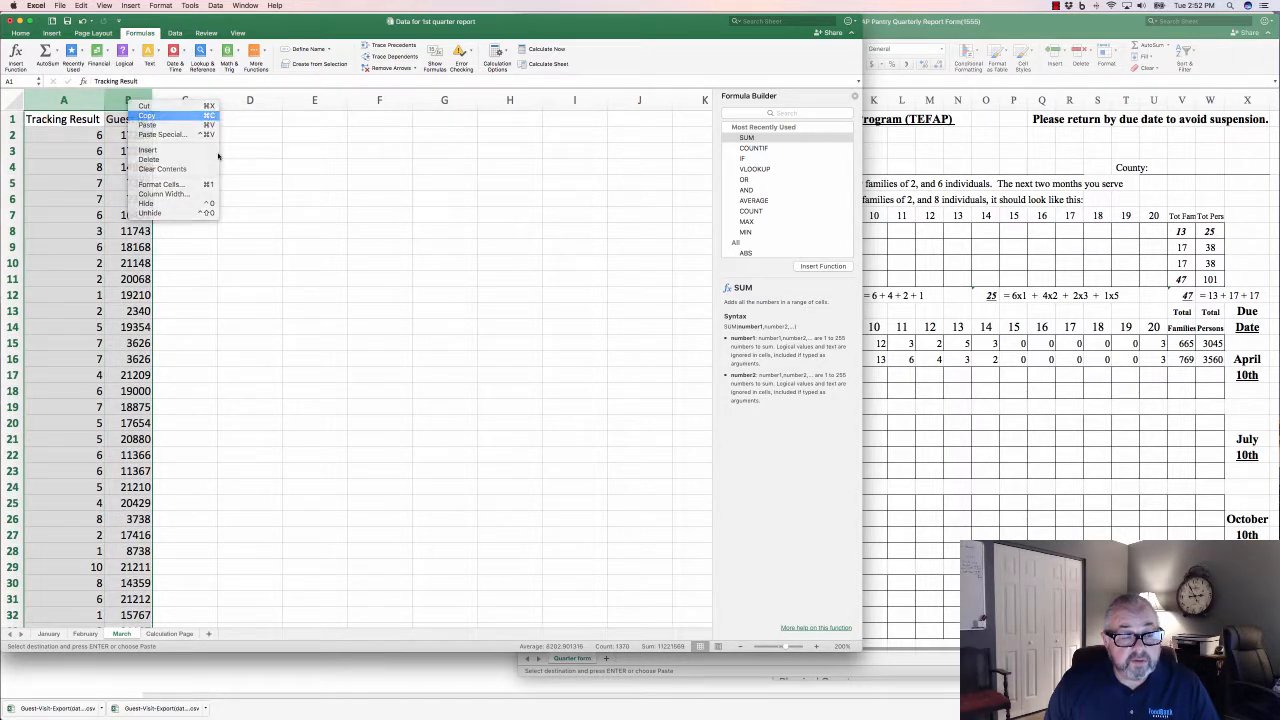
left_click(150, 117)
left_click(168, 634)
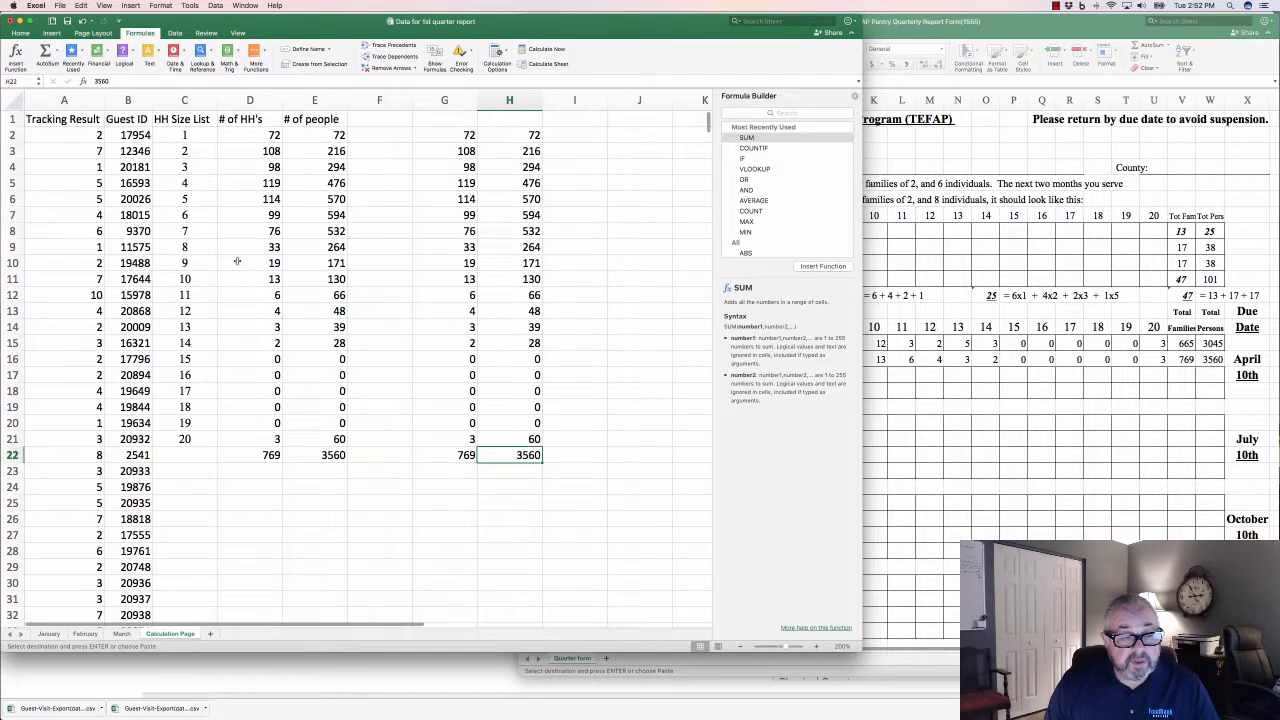
left_click_drag(64, 100, 126, 100)
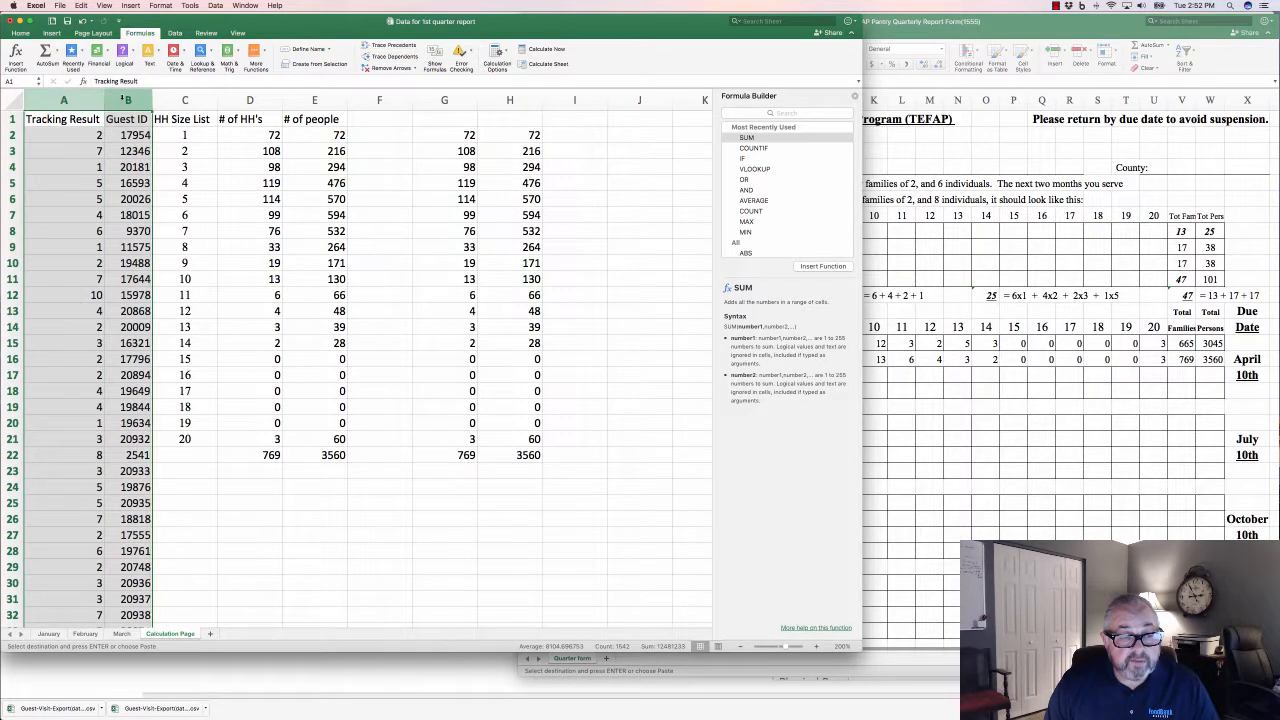
right_click(126, 100)
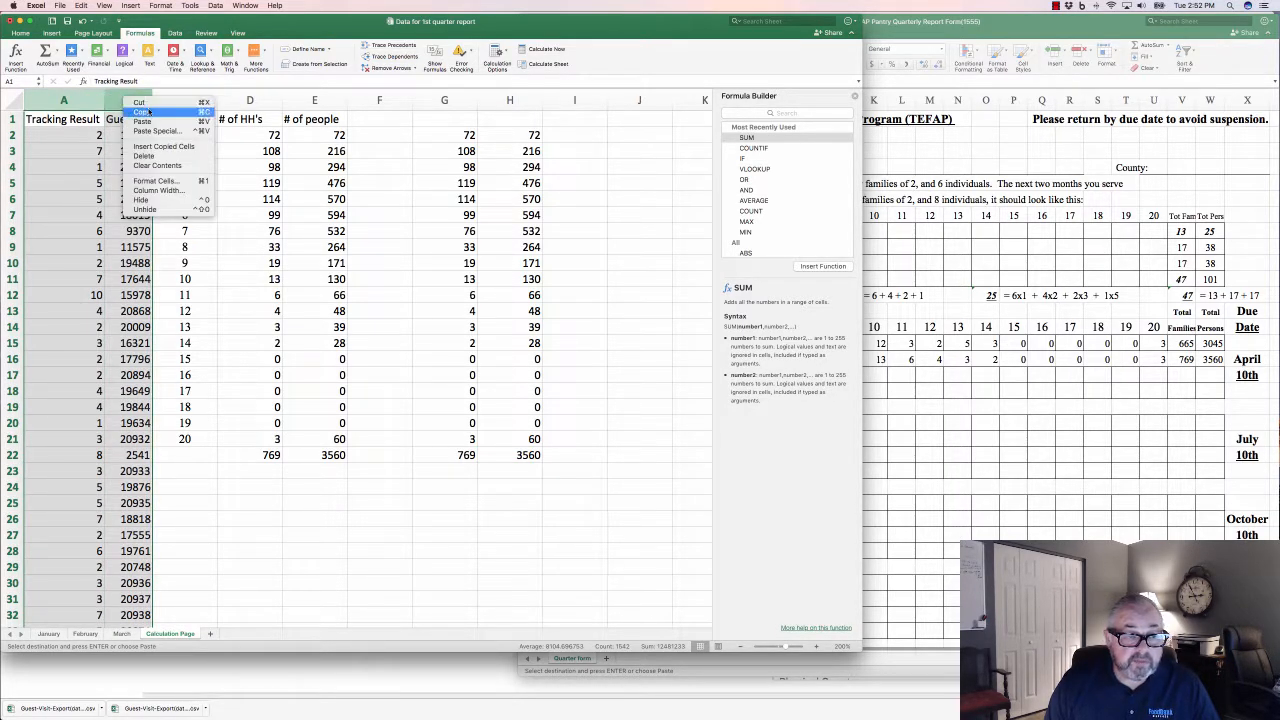
left_click(155, 121)
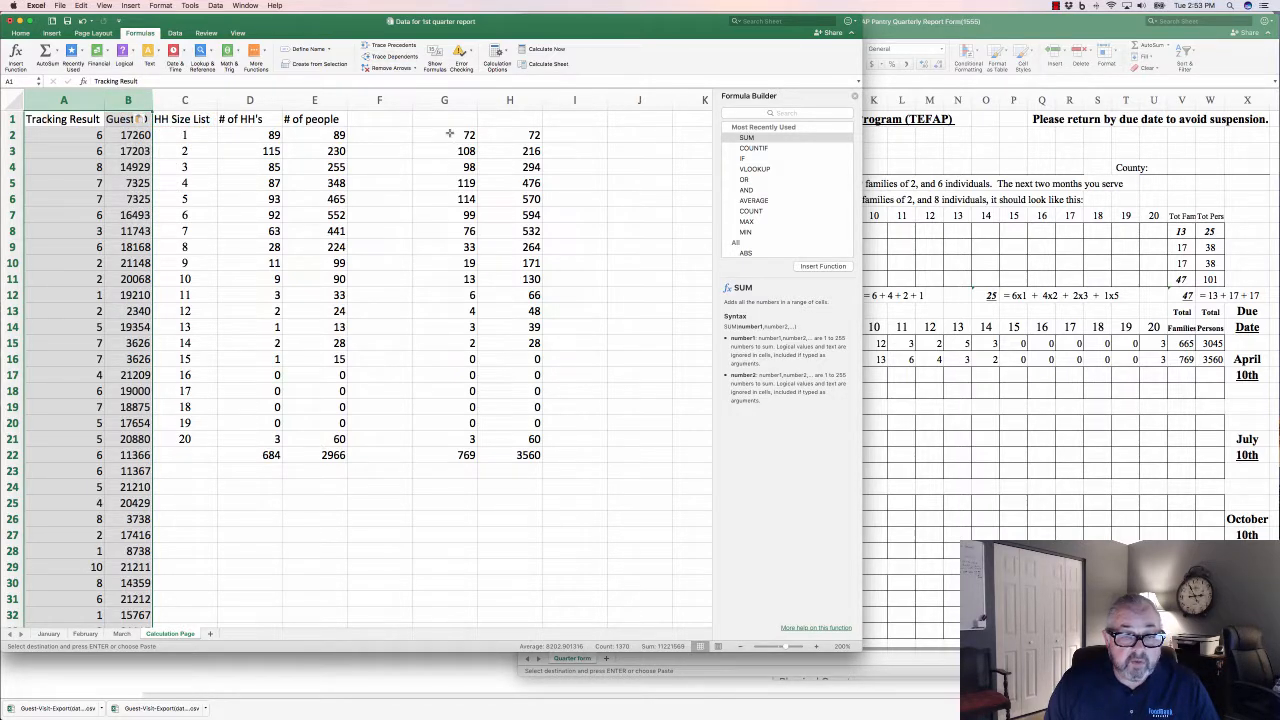
Clear the February figures in G2:H22 and paste the March household and people figures from D2:E22 there as values only
left_click_drag(449, 133, 528, 455)
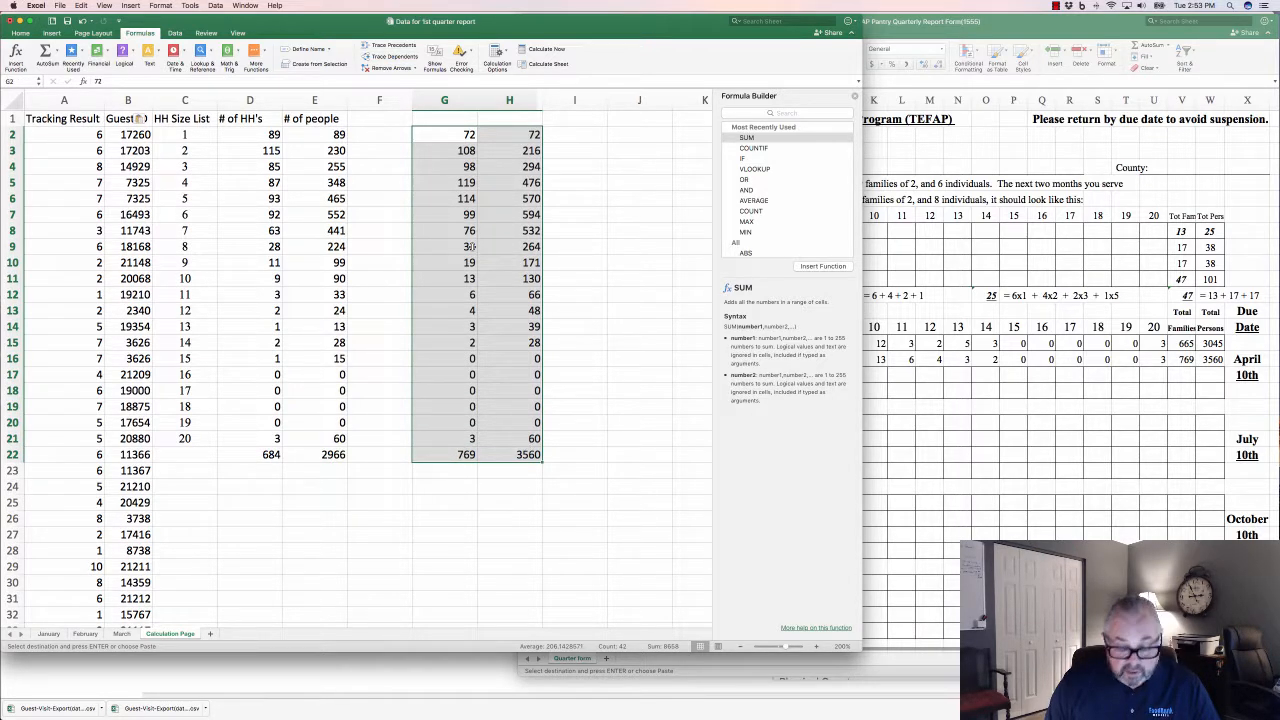
key("Delete")
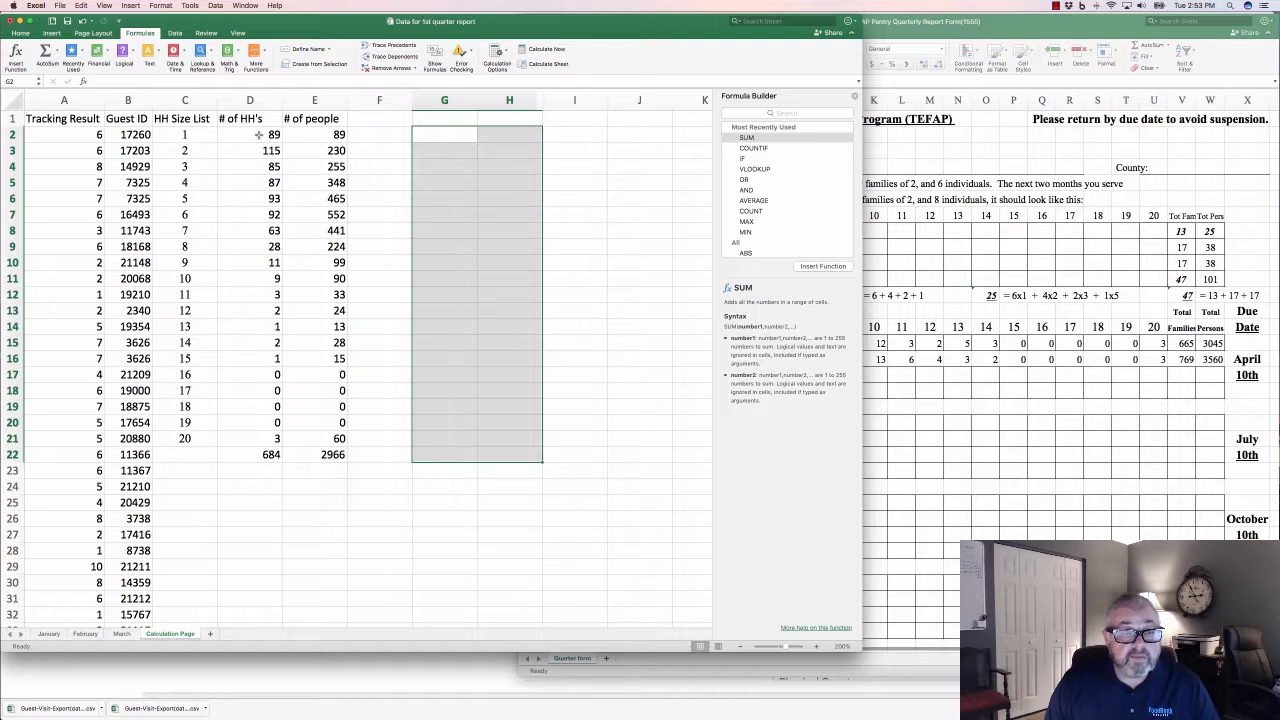
left_click(243, 134)
left_click_drag(243, 134, 309, 455)
right_click(315, 452)
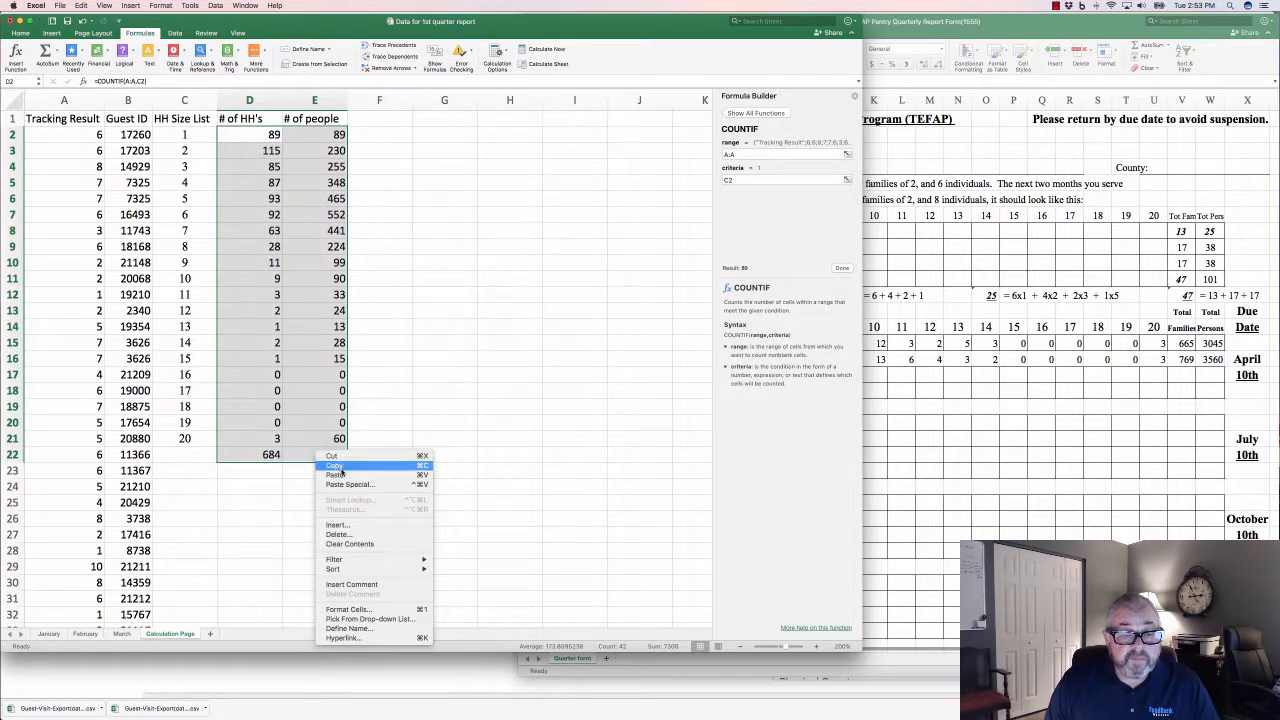
left_click(375, 469)
left_click(438, 140)
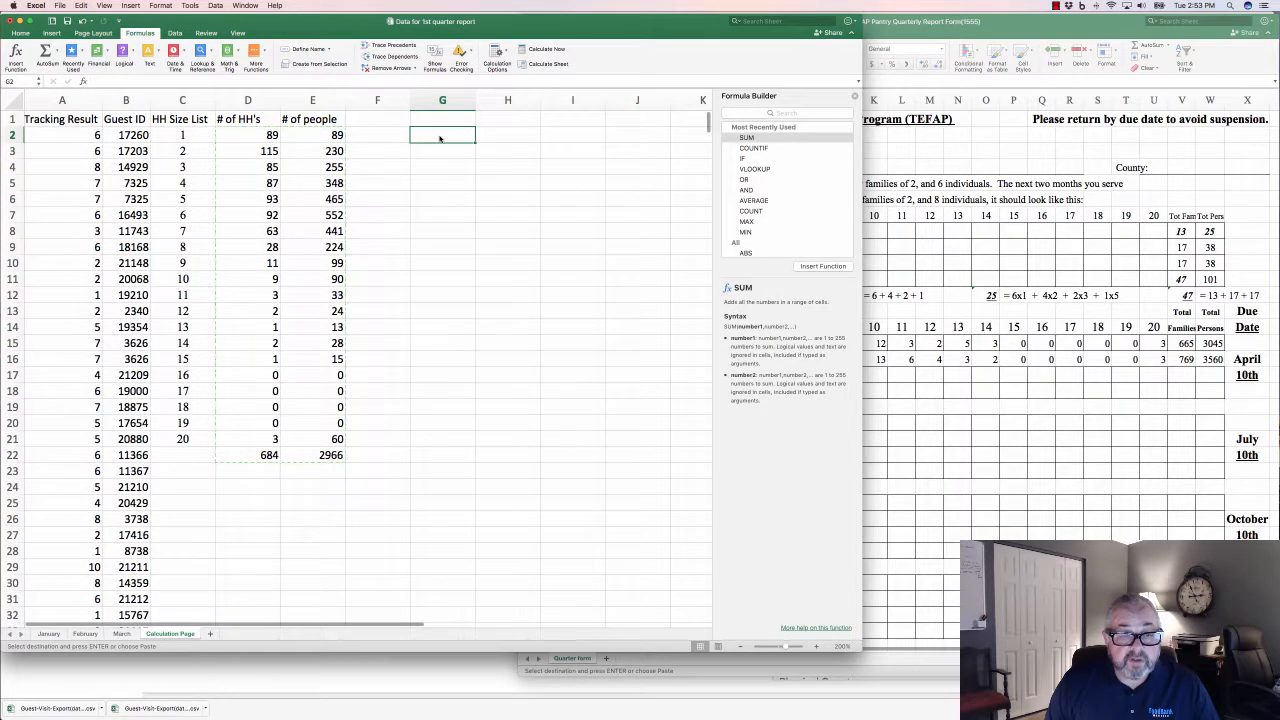
right_click(442, 133)
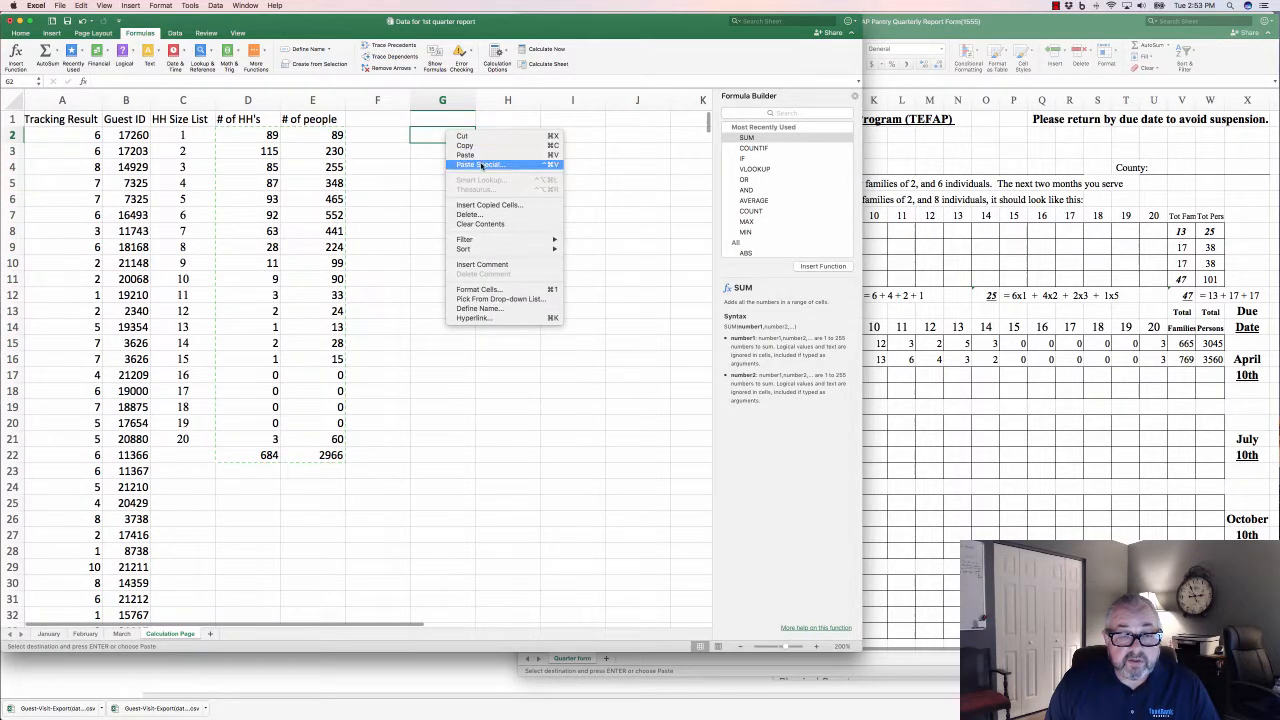
left_click(482, 165)
left_click(401, 119)
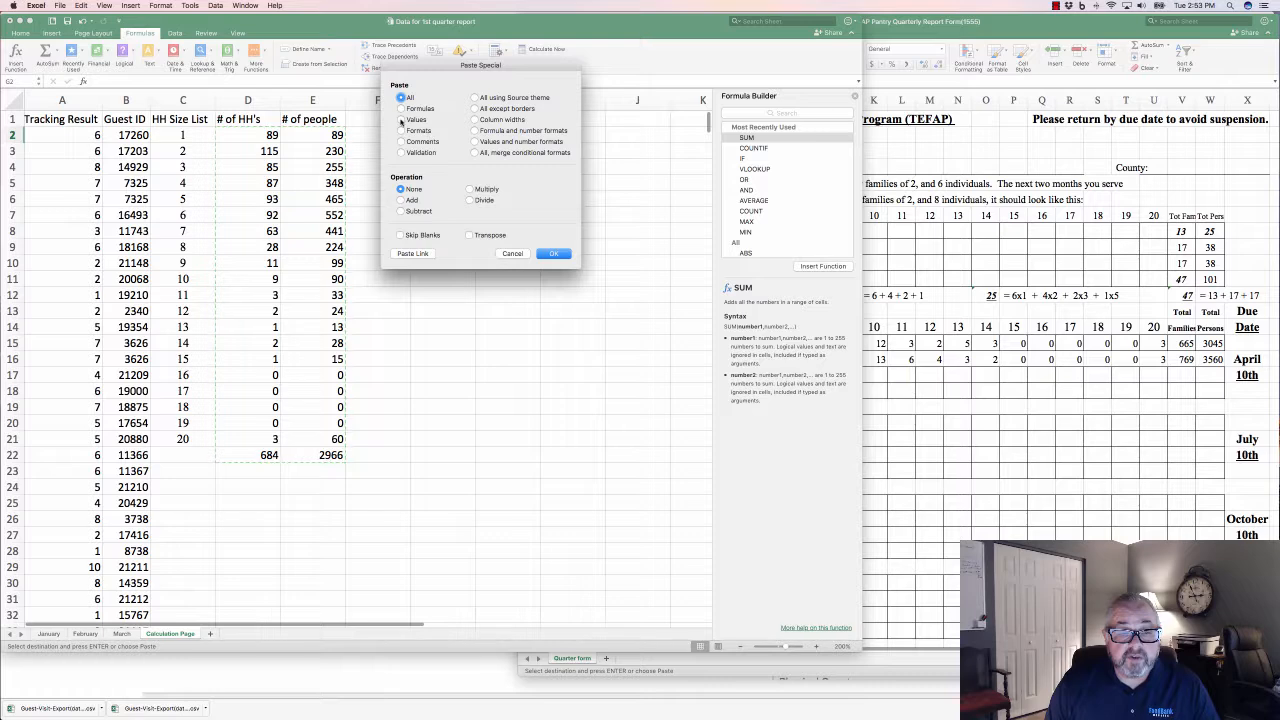
left_click(554, 253)
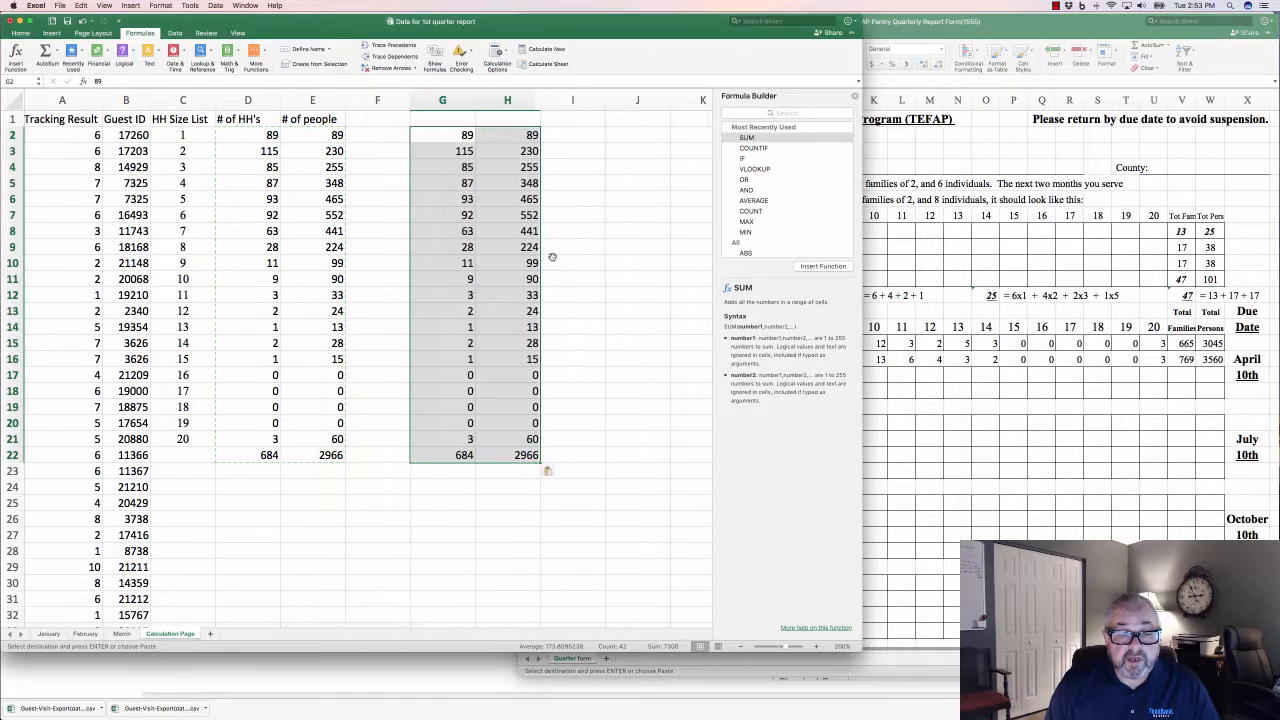
Copy the March household counts in G2:G22 and paste them transposed into the March row of the TEFAP form, starting at B17
left_click(600, 250)
left_click_drag(440, 134, 446, 450)
right_click(445, 410)
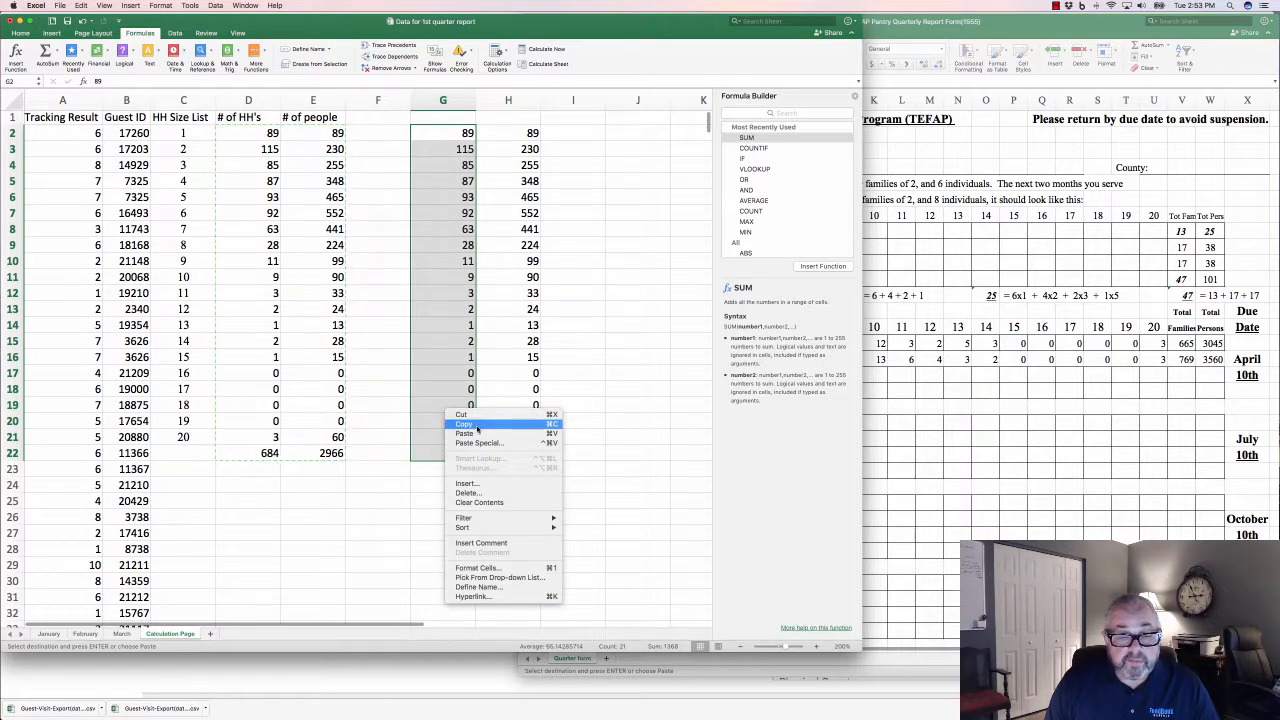
left_click(477, 425)
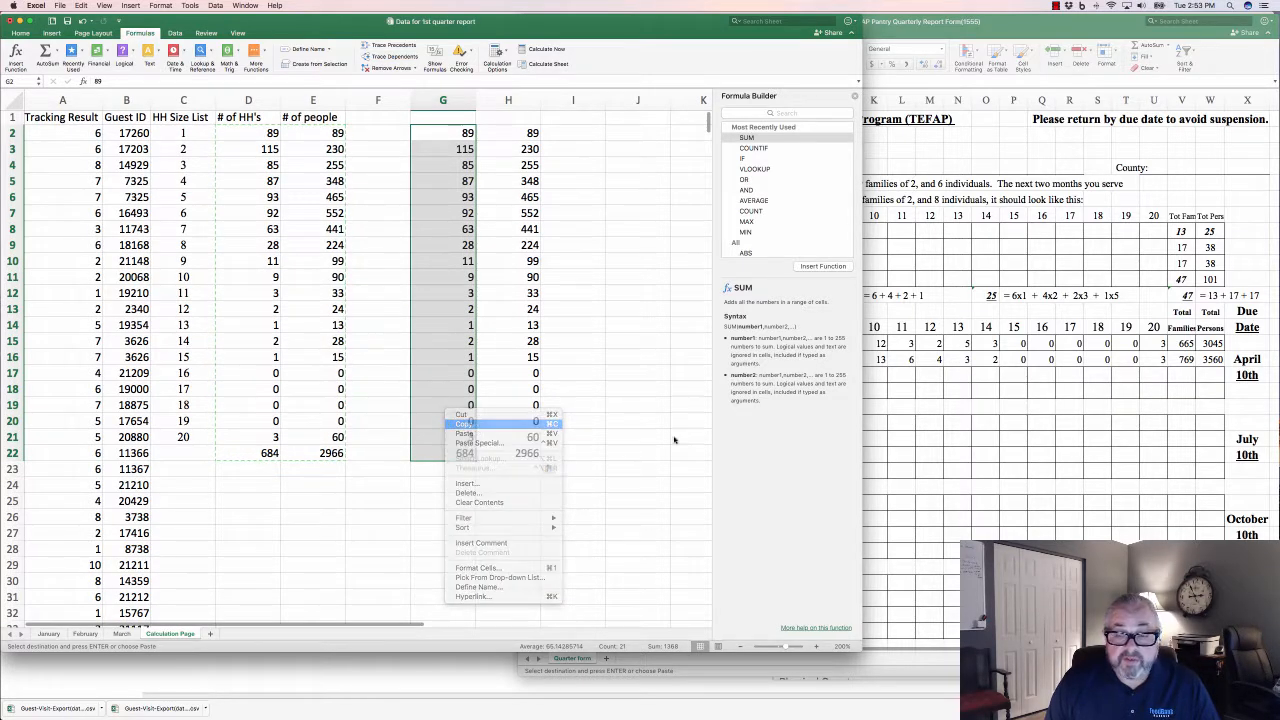
left_click(962, 384)
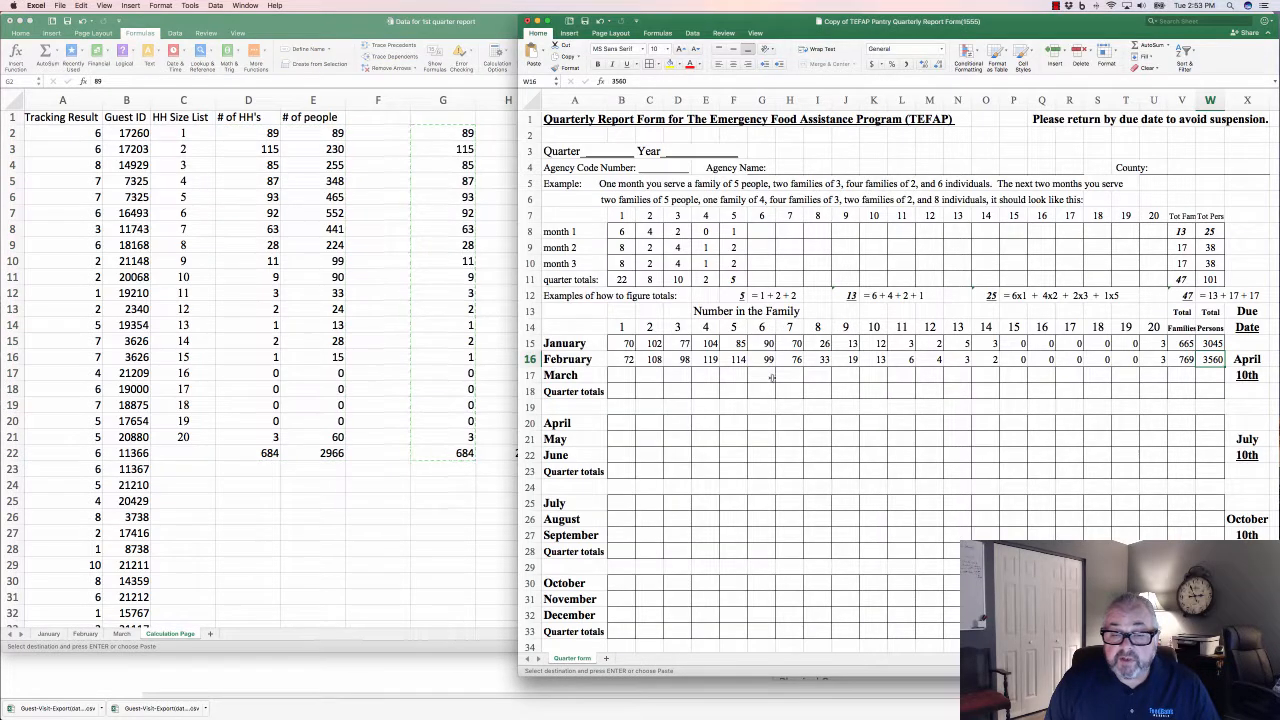
left_click(627, 376)
right_click(627, 376)
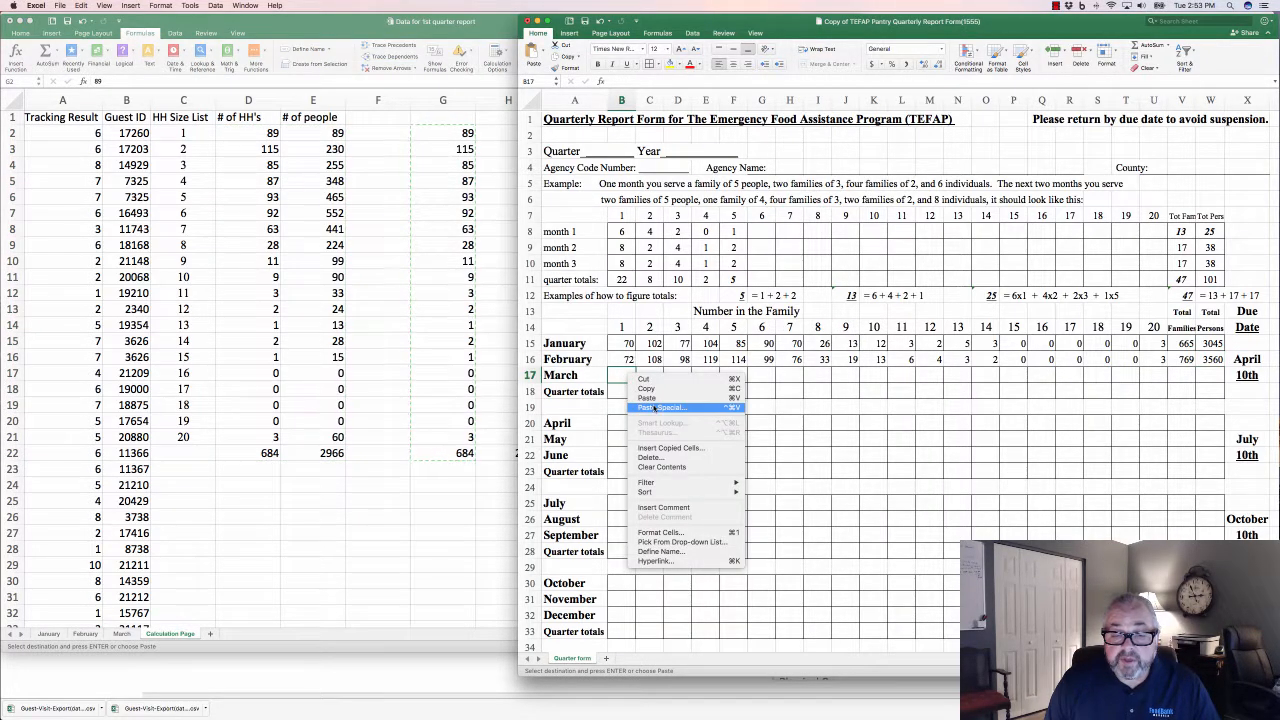
left_click(657, 407)
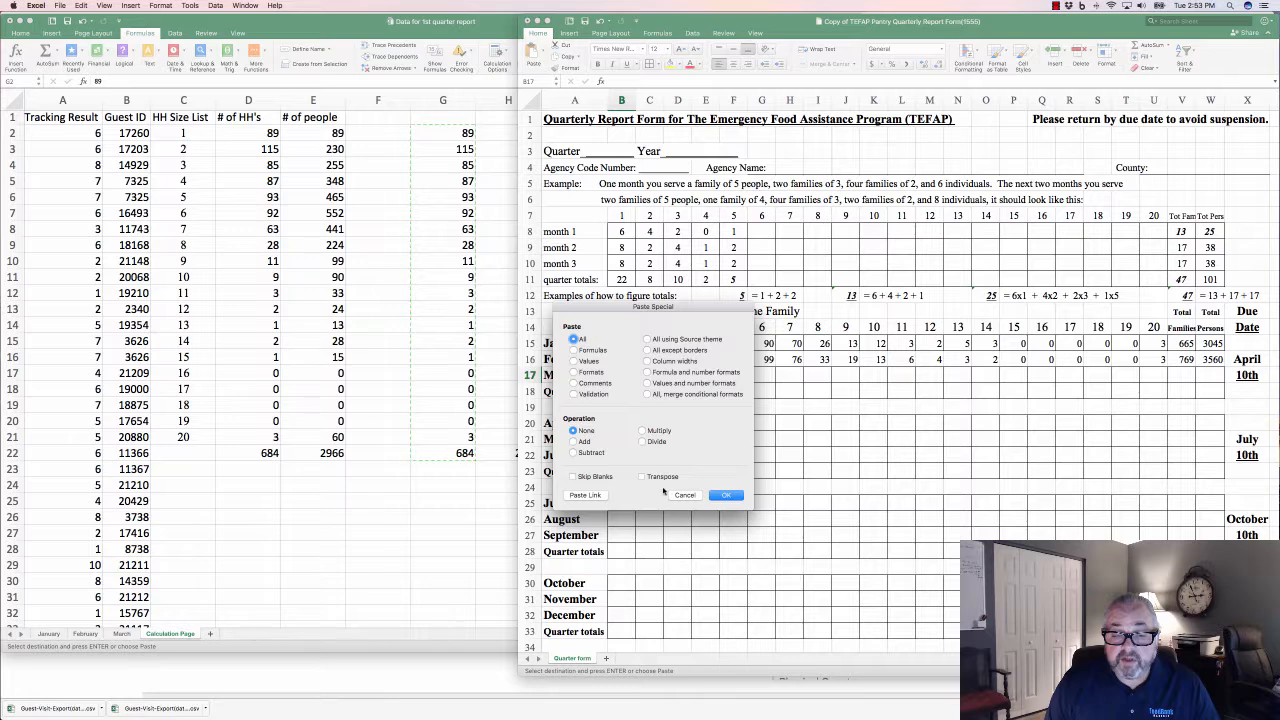
left_click(645, 477)
left_click(725, 495)
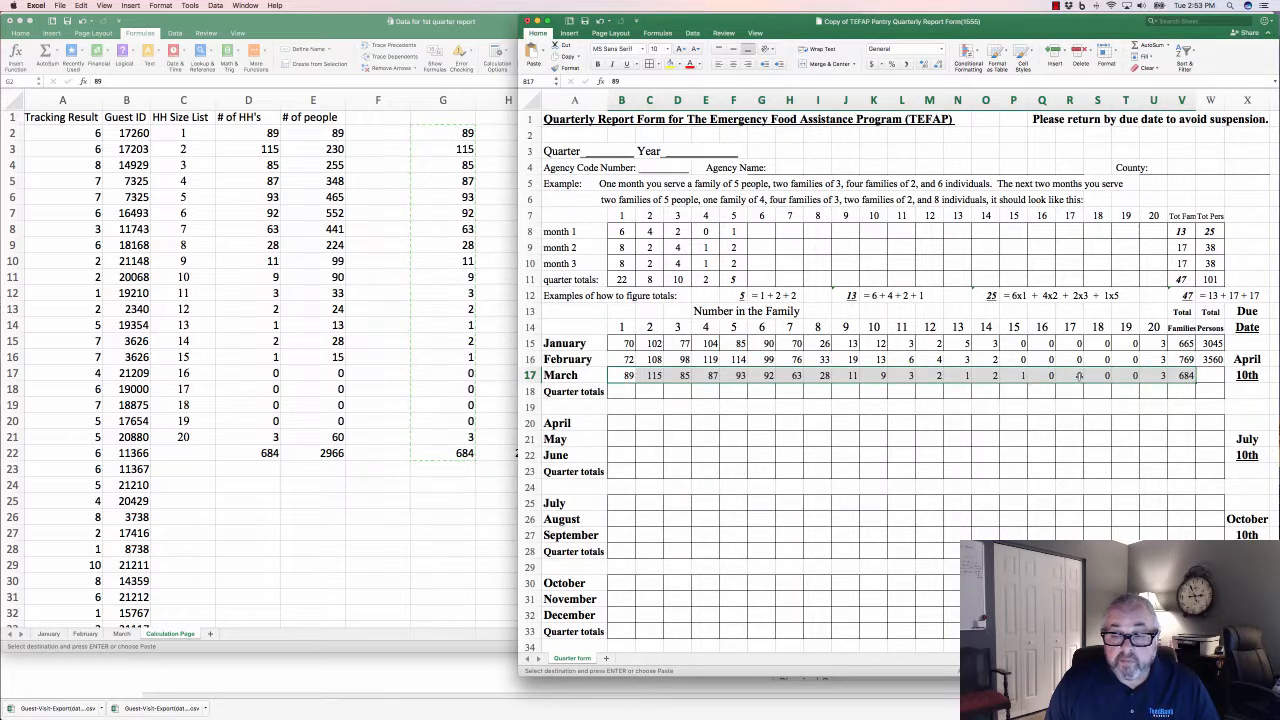
Copy the March people total in H22 of Calculation Page and paste it into the form's March Total Persons cell, W17
left_click(510, 453)
right_click(512, 455)
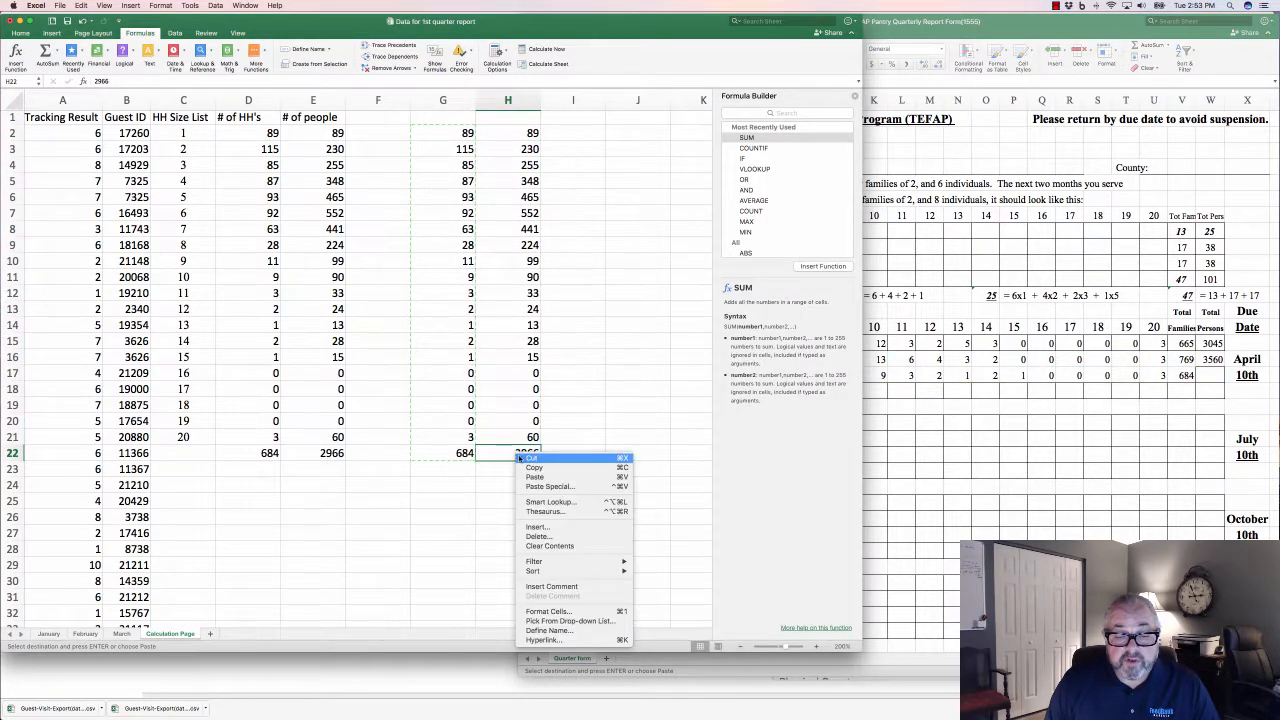
left_click(545, 468)
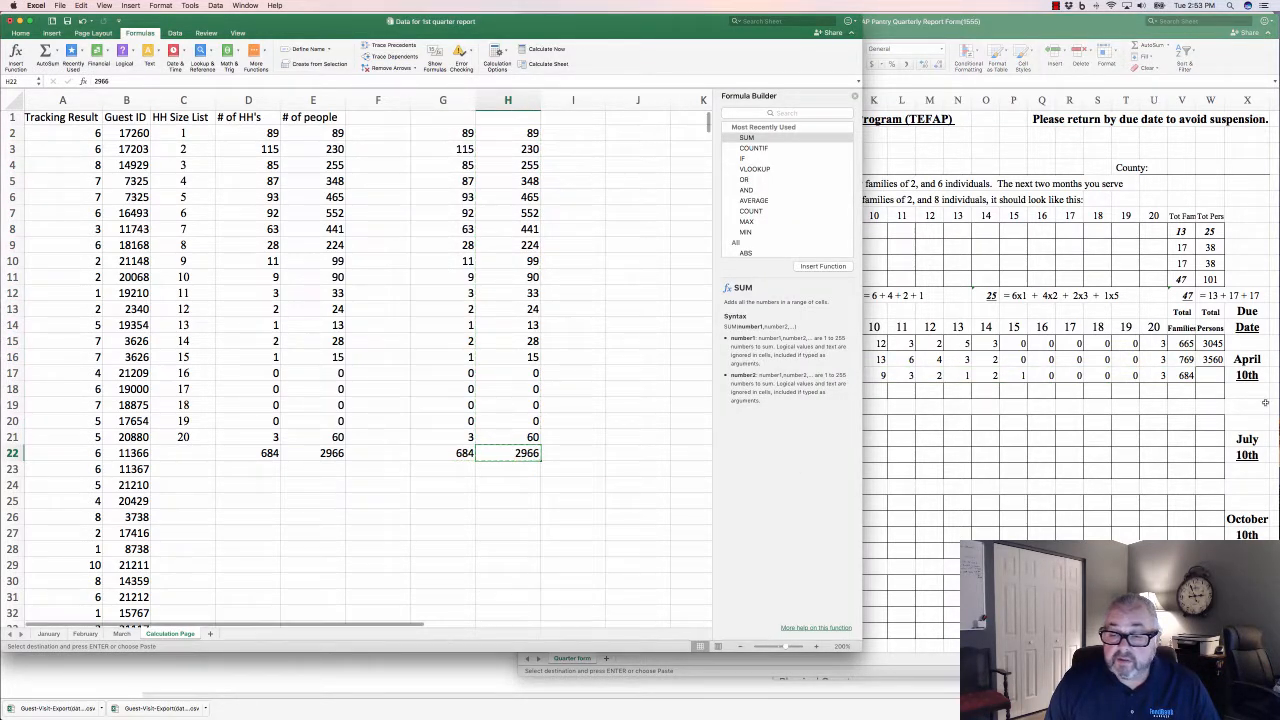
left_click(1210, 376)
right_click(1210, 376)
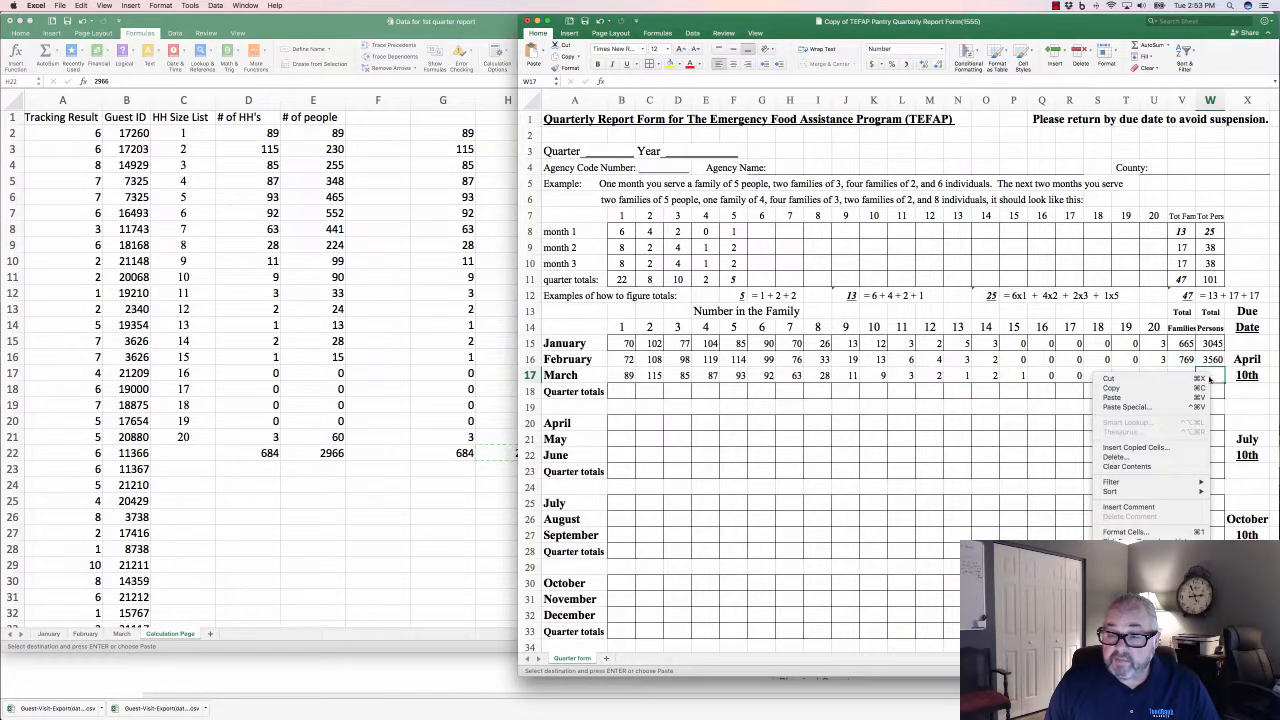
left_click(1136, 398)
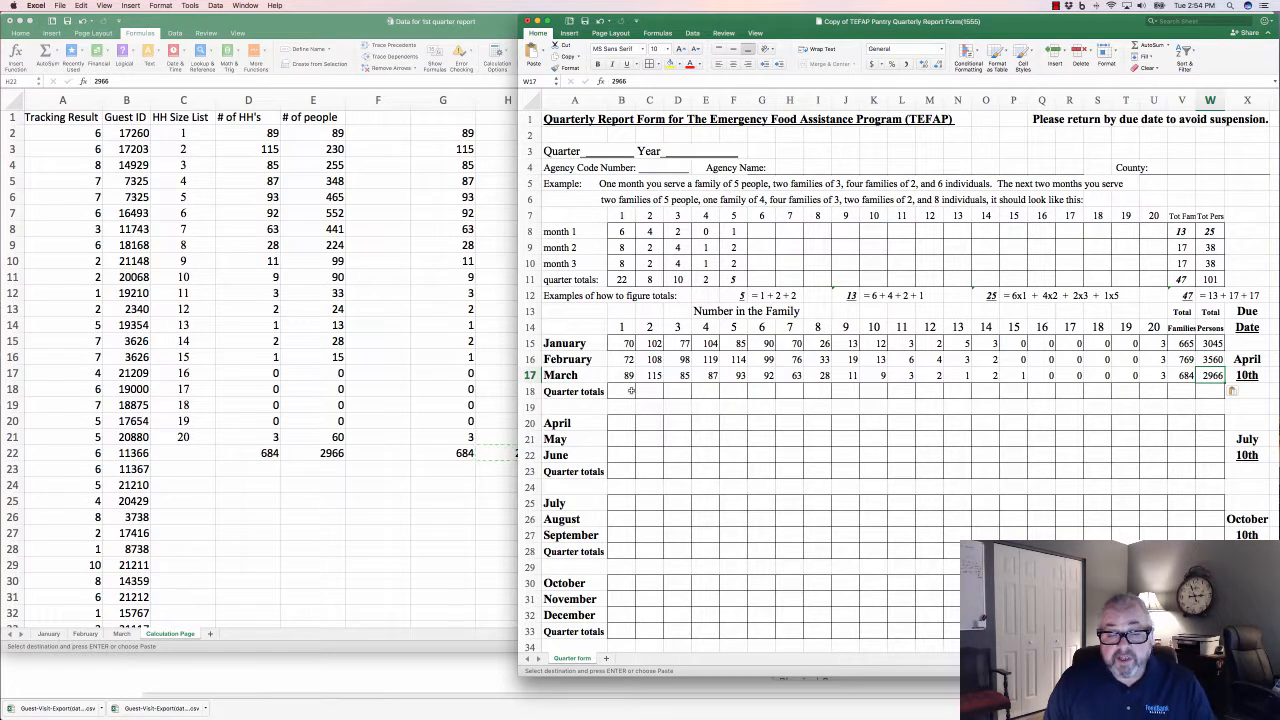
Apply cell borders to the February and March rows of the form, B16:W17
left_click_drag(622, 359, 1190, 375)
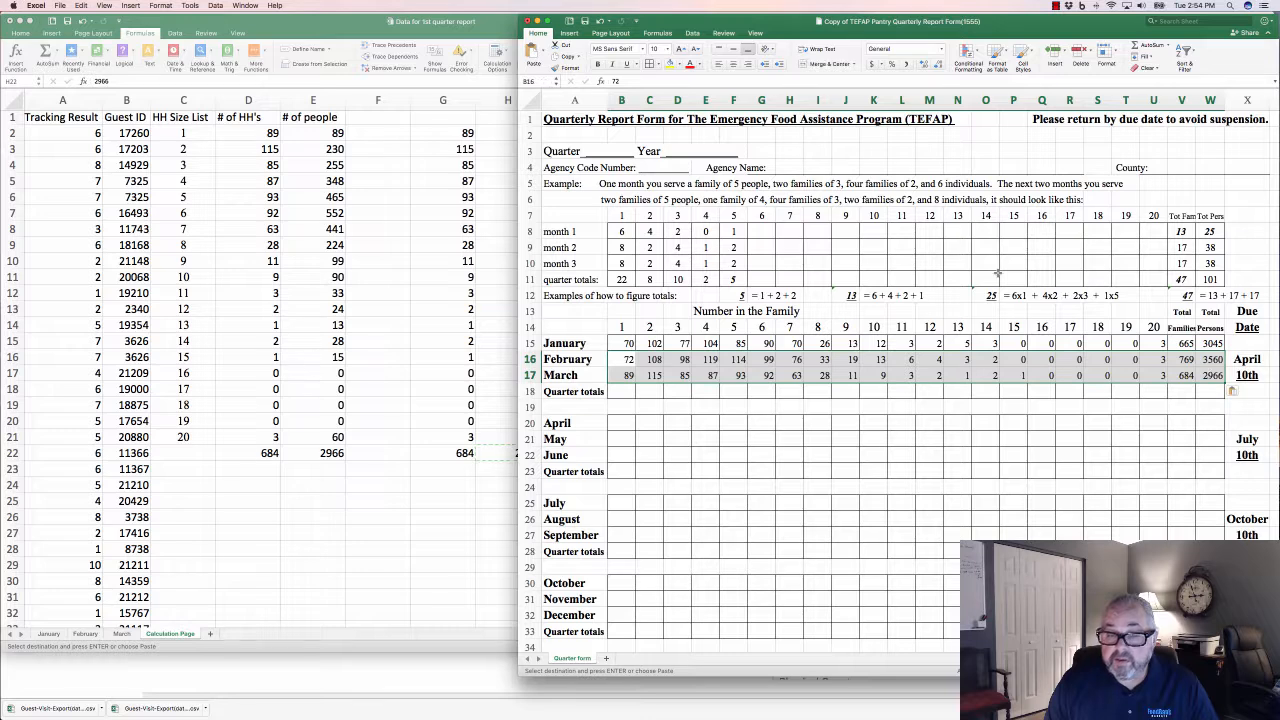
left_click(648, 64)
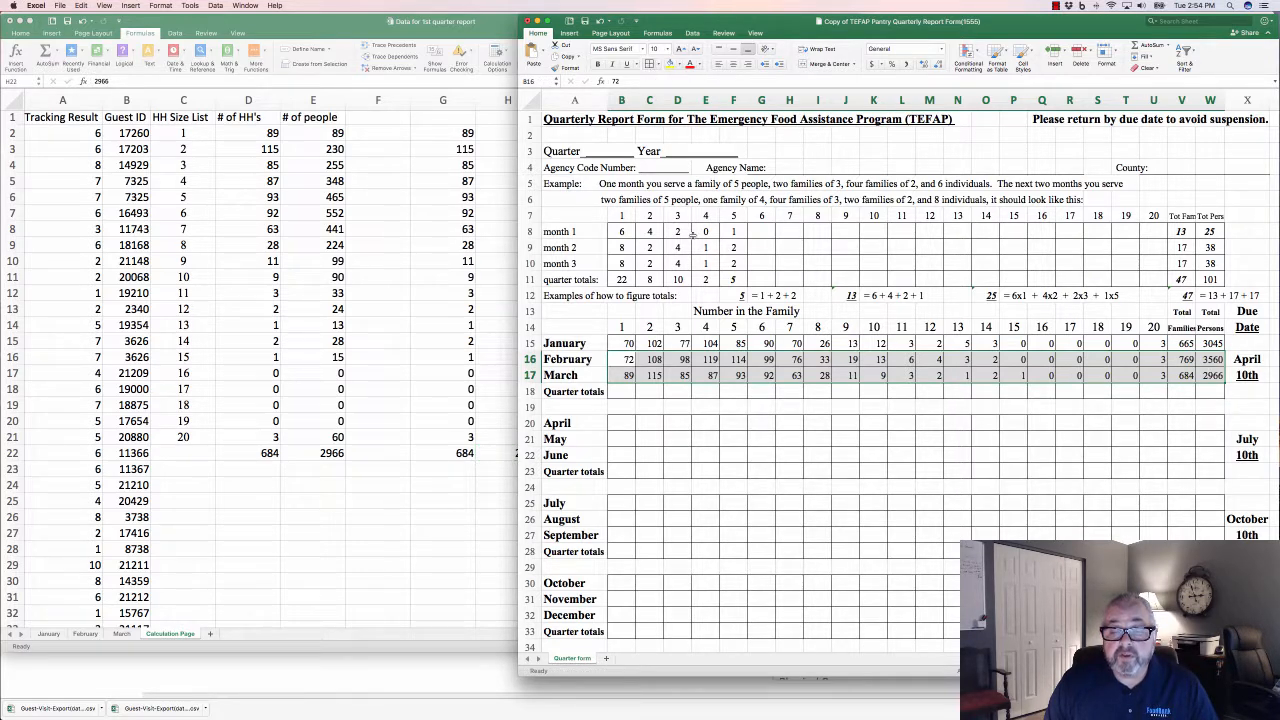
left_click(765, 390)
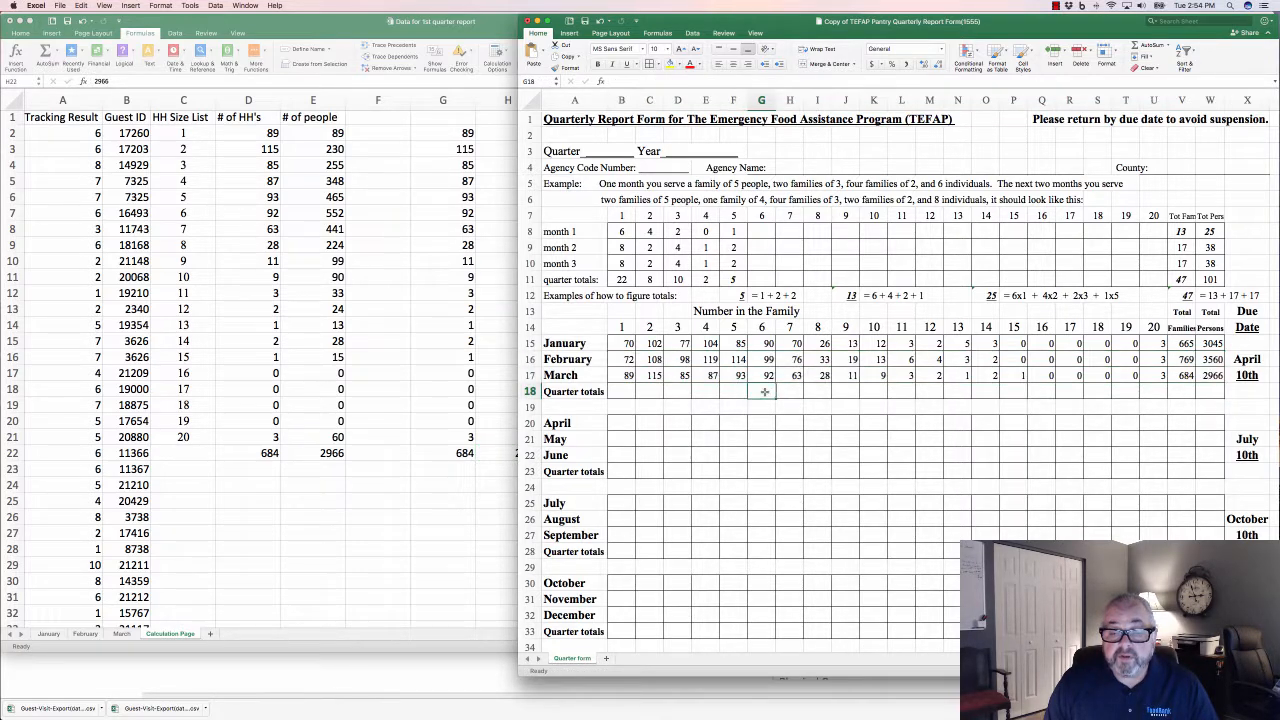
Enter an AutoSum in the first-quarter totals cell B18, with its range adjusted to B15:B17
left_click(625, 390)
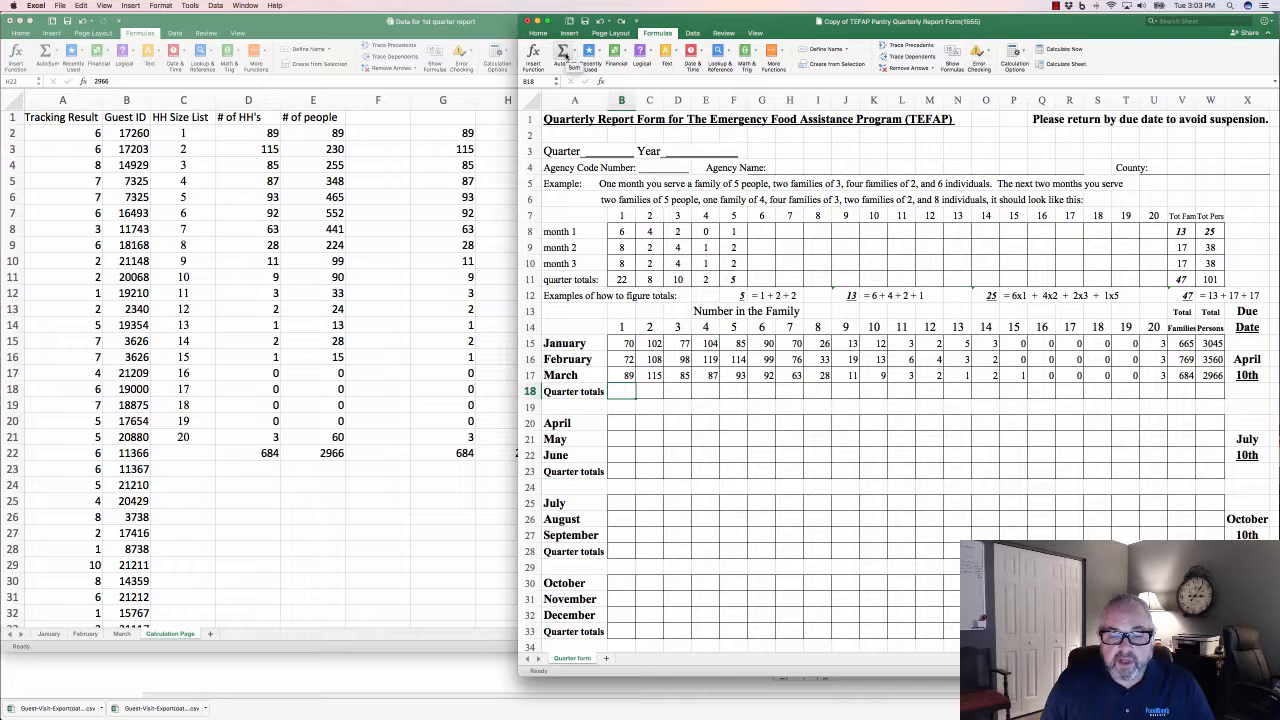
left_click(563, 52)
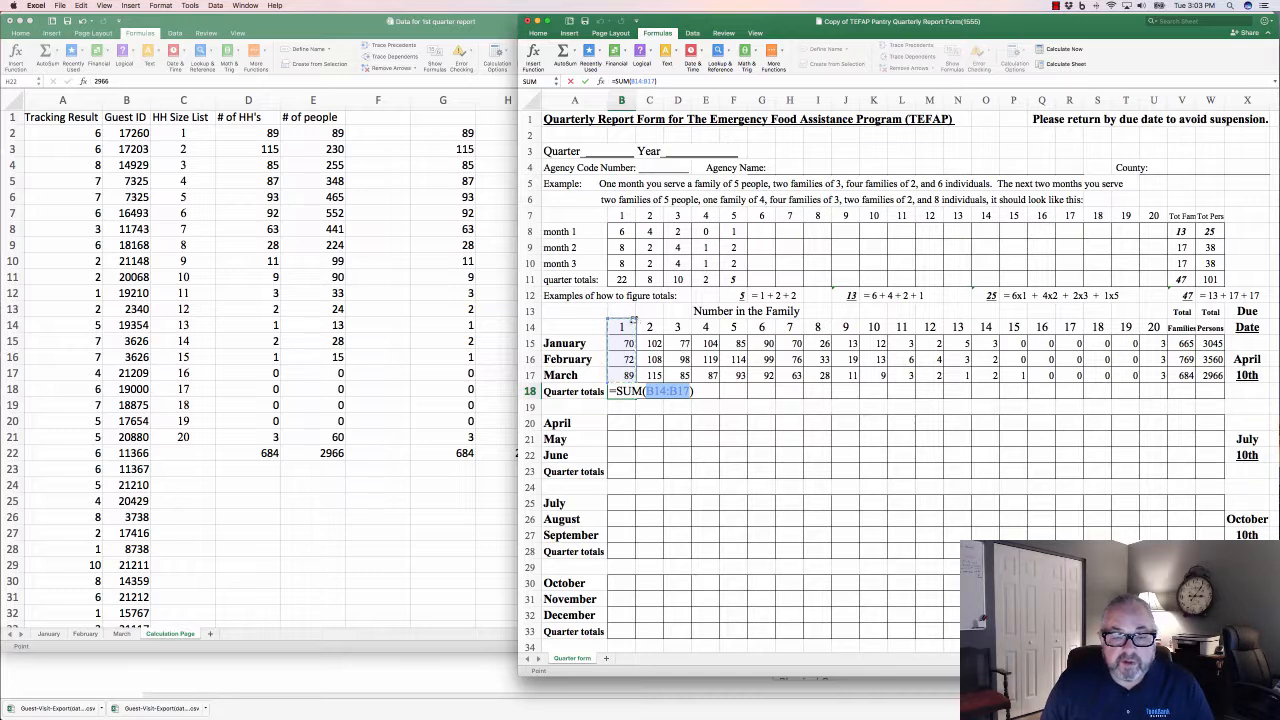
left_click_drag(633, 321, 633, 327)
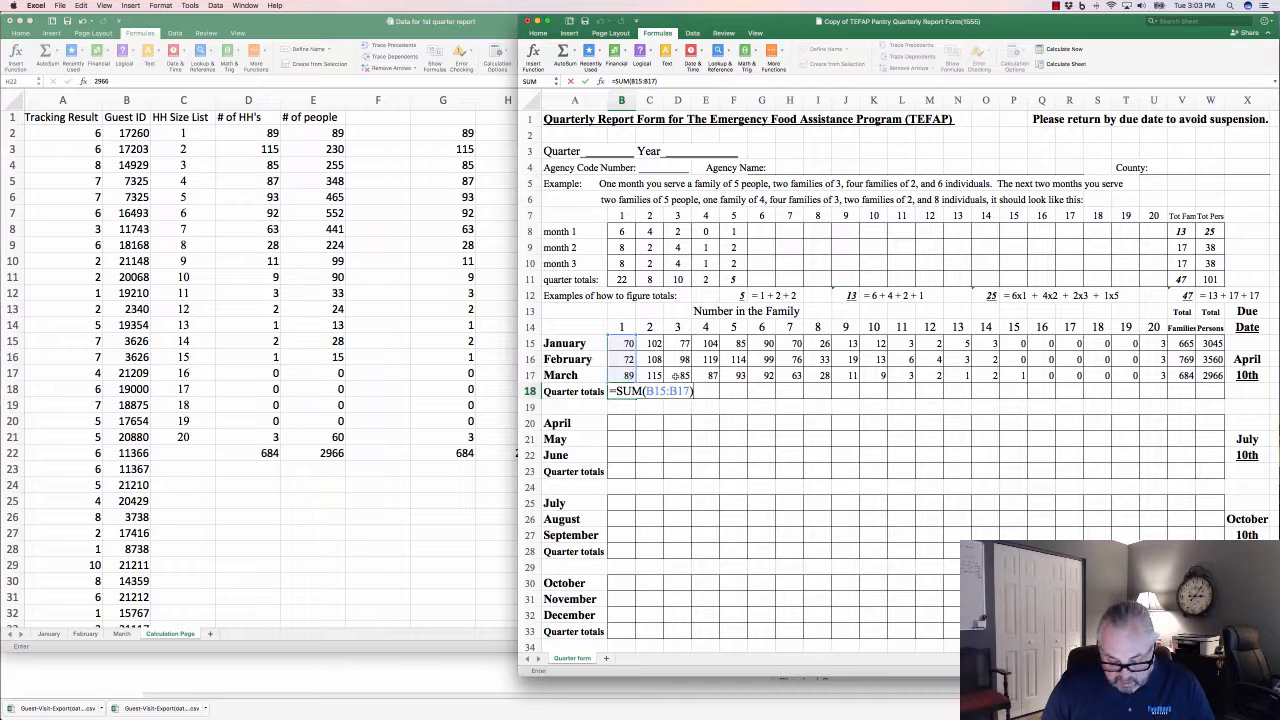
key("Return")
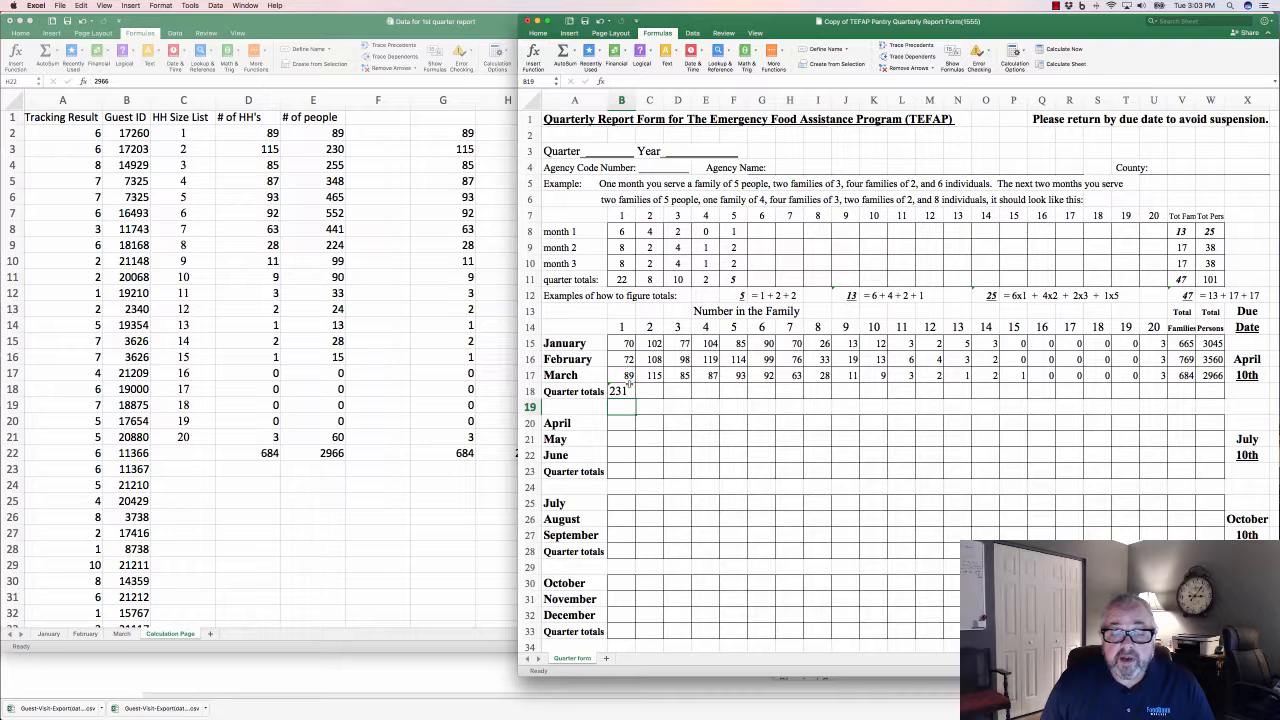
Fill the sum formula in B18 across the first-quarter totals row through W18
left_click(626, 392)
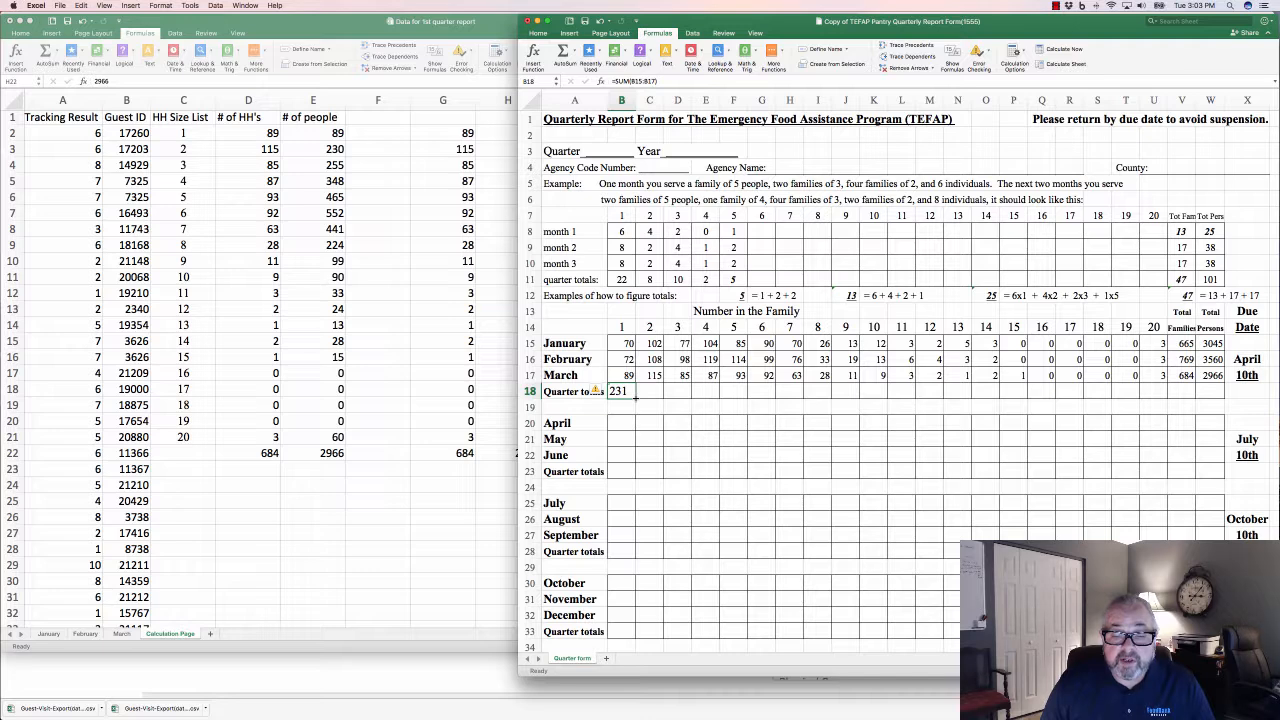
left_click_drag(635, 397, 1212, 399)
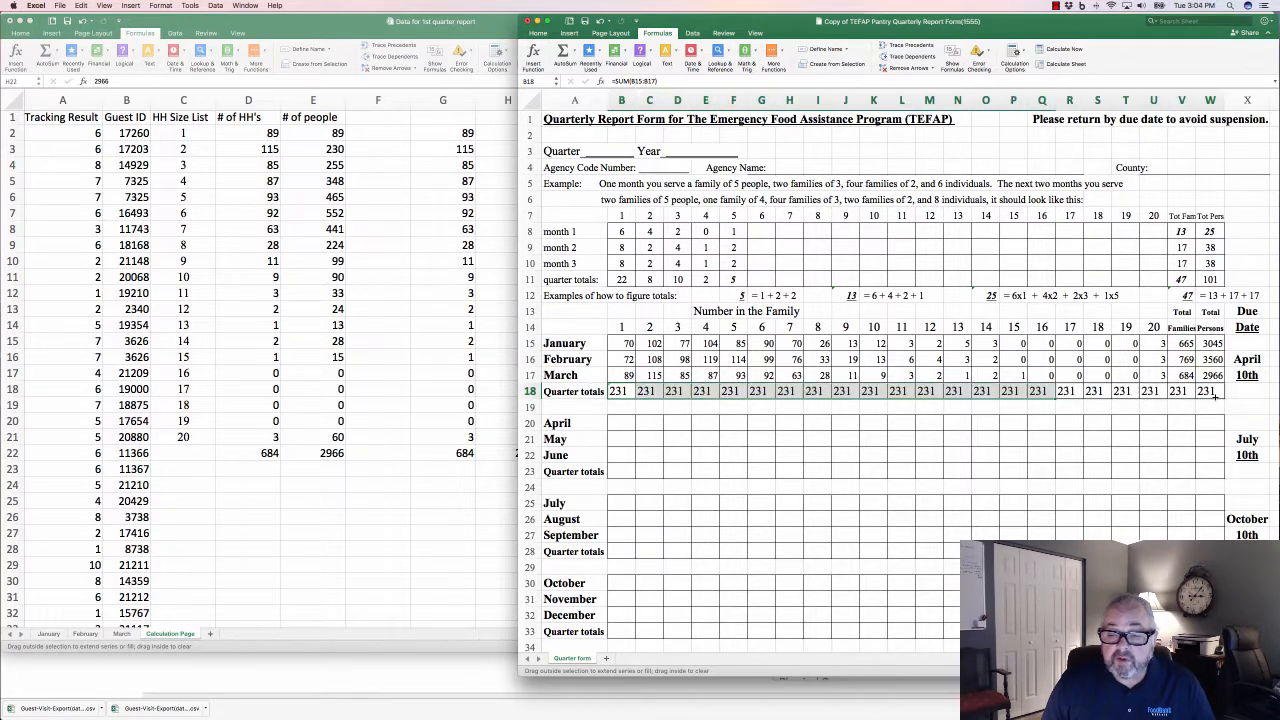
left_click(1155, 409)
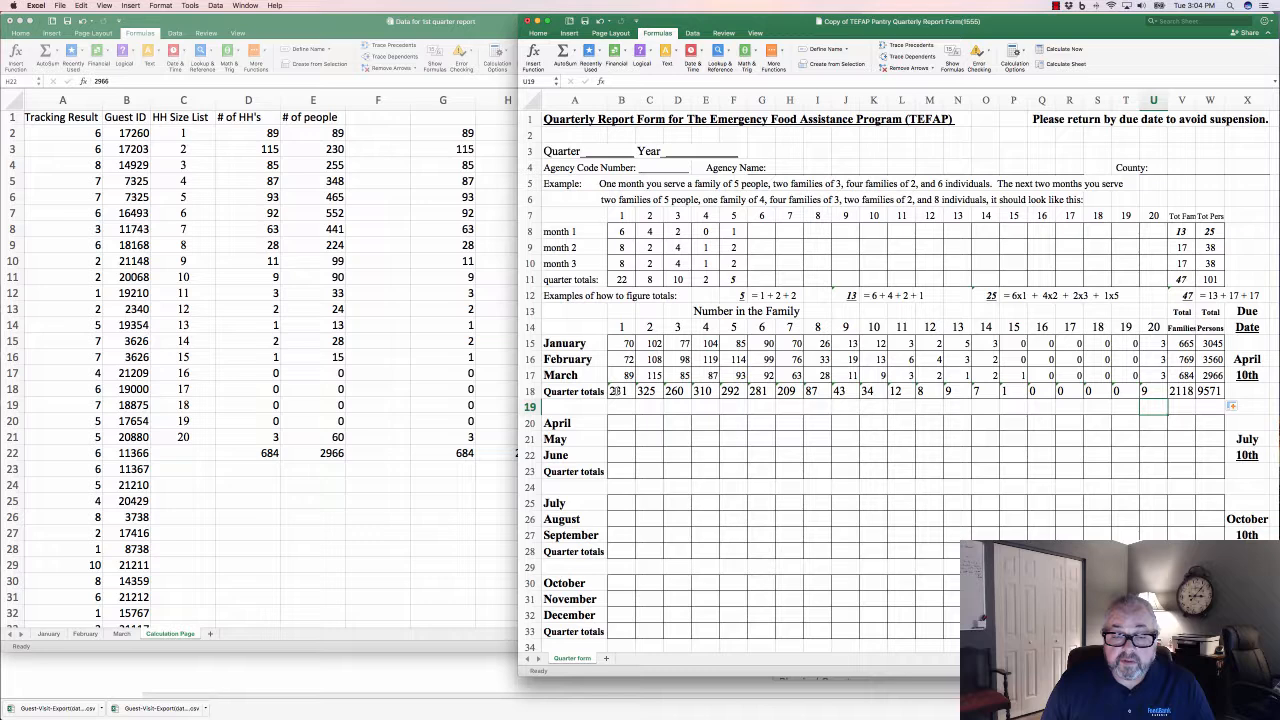
Copy the first-quarter totals in B18:W18 and paste them back over the same cells as values only
left_click_drag(618, 391, 1212, 391)
right_click(1090, 390)
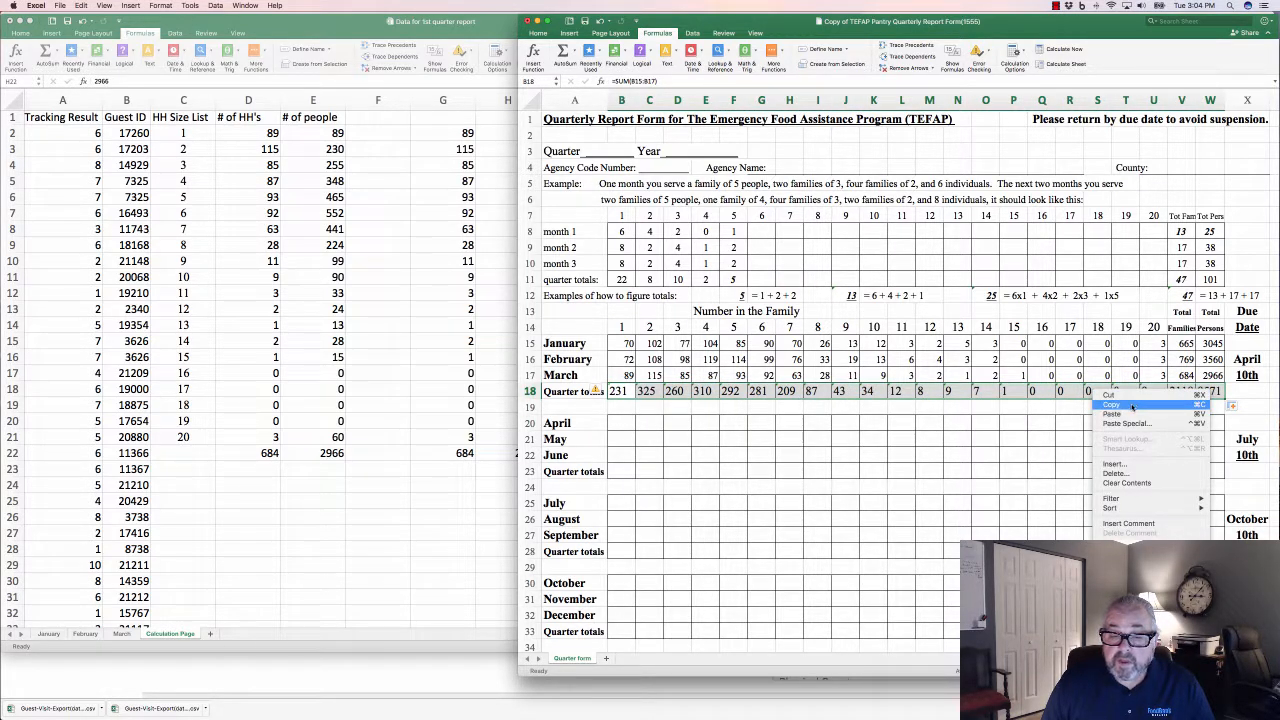
left_click(1096, 407)
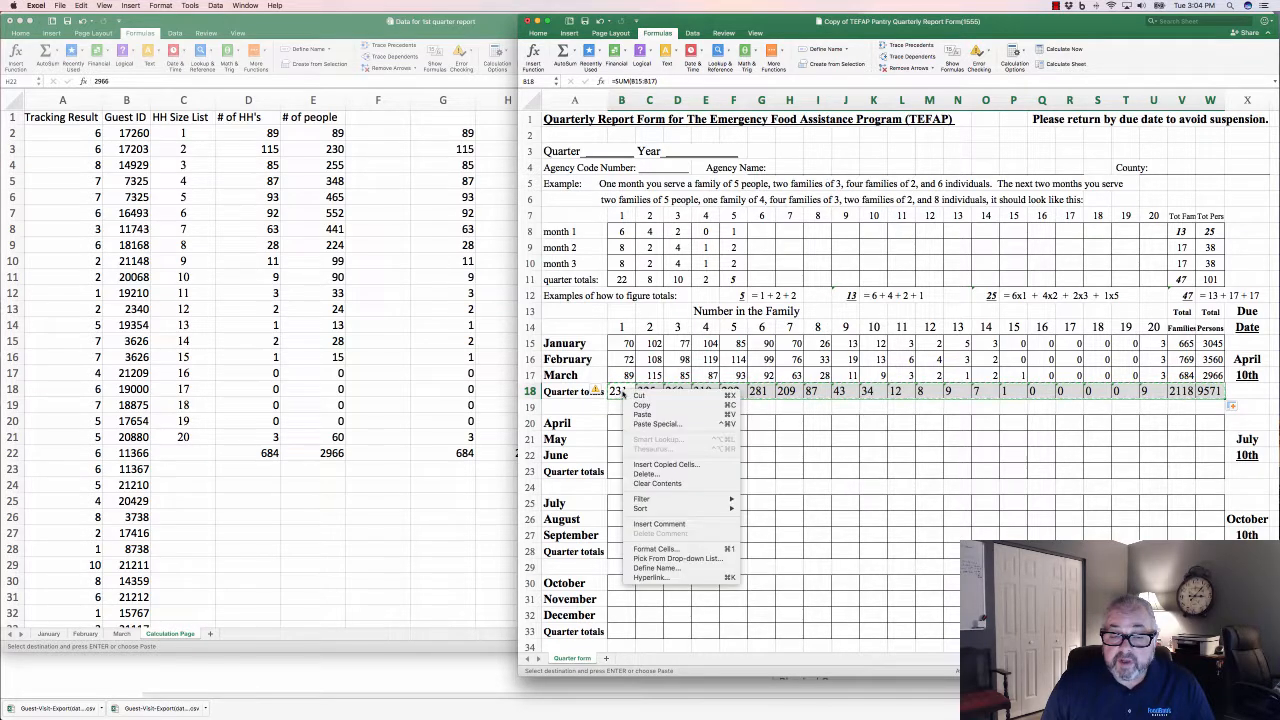
right_click(628, 391)
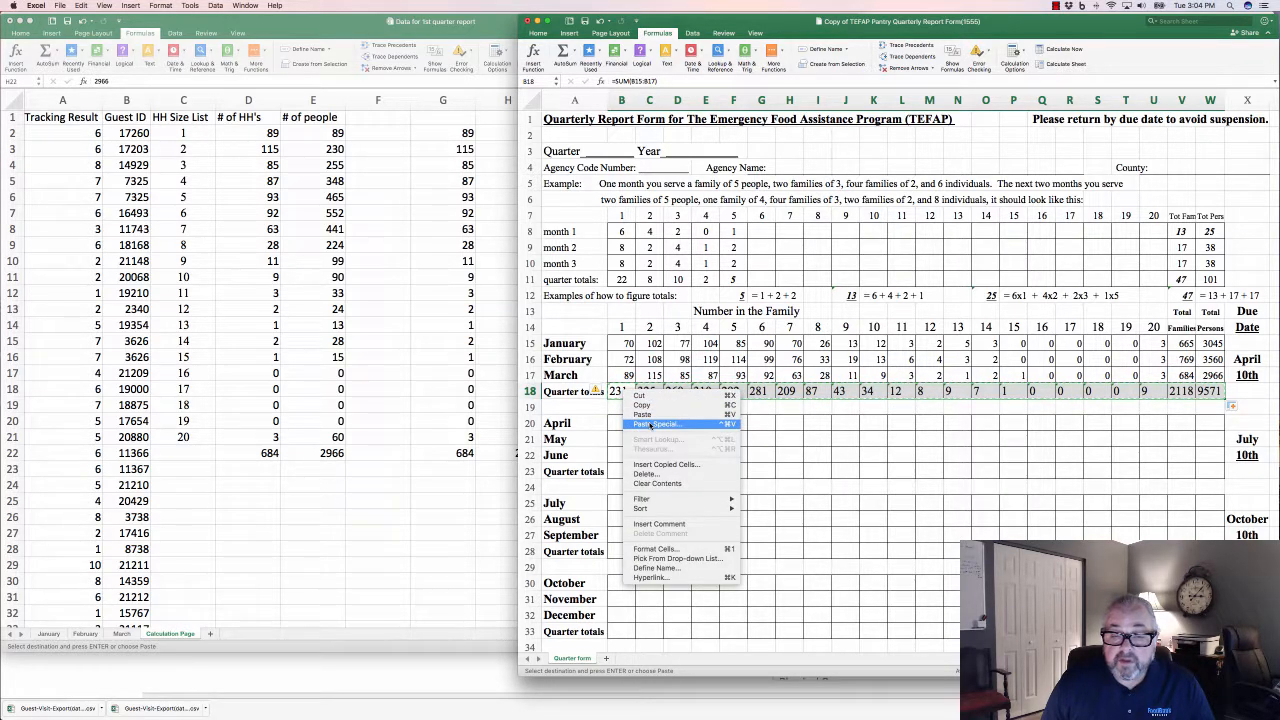
left_click(651, 425)
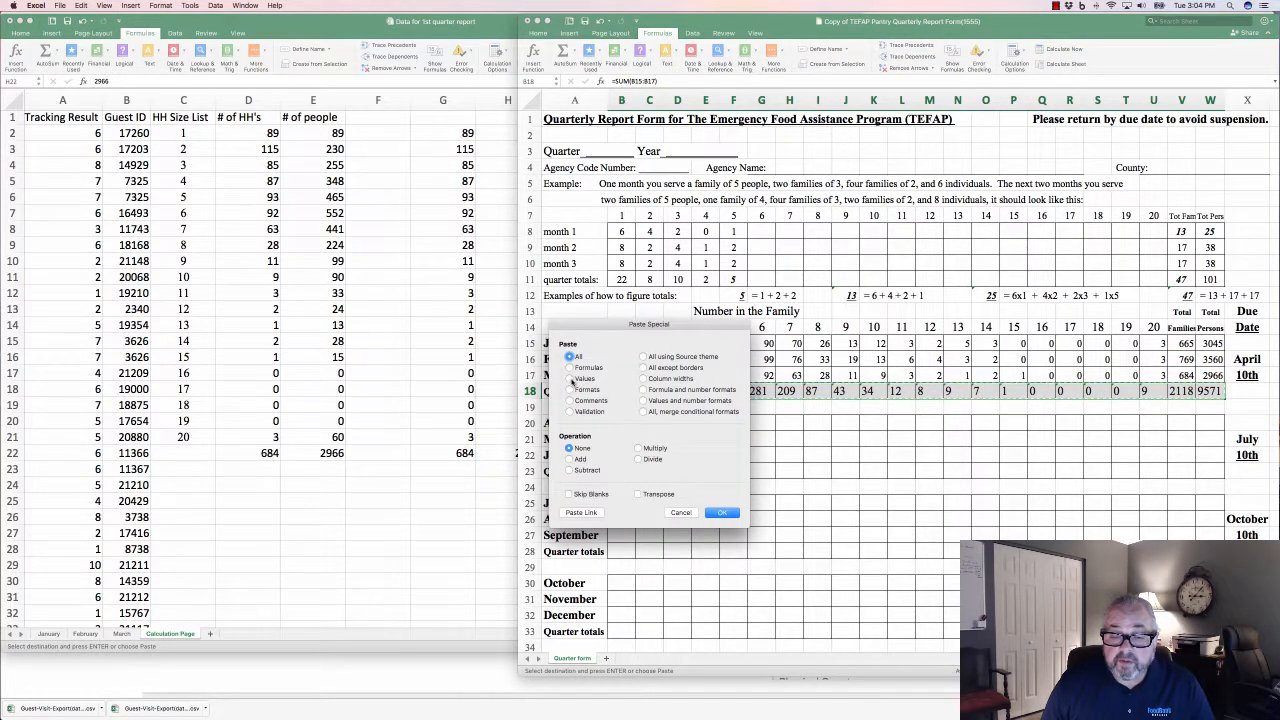
left_click(570, 378)
left_click(720, 512)
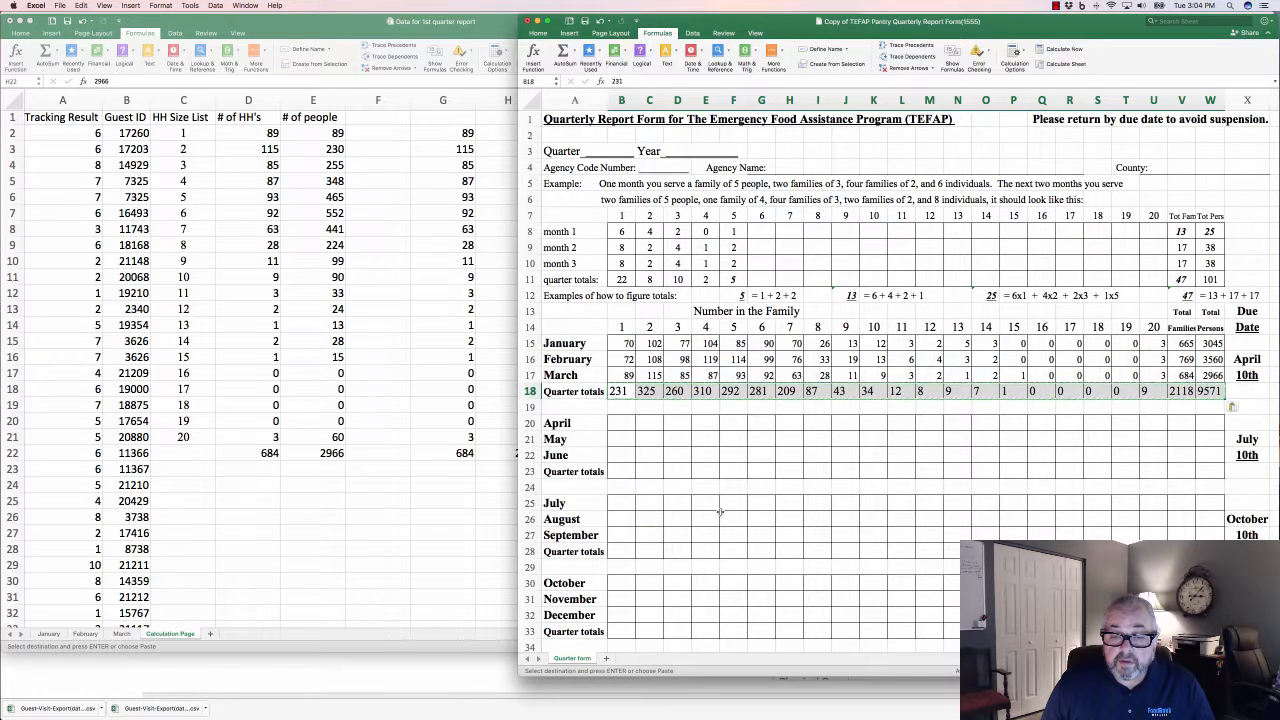
left_click(658, 408)
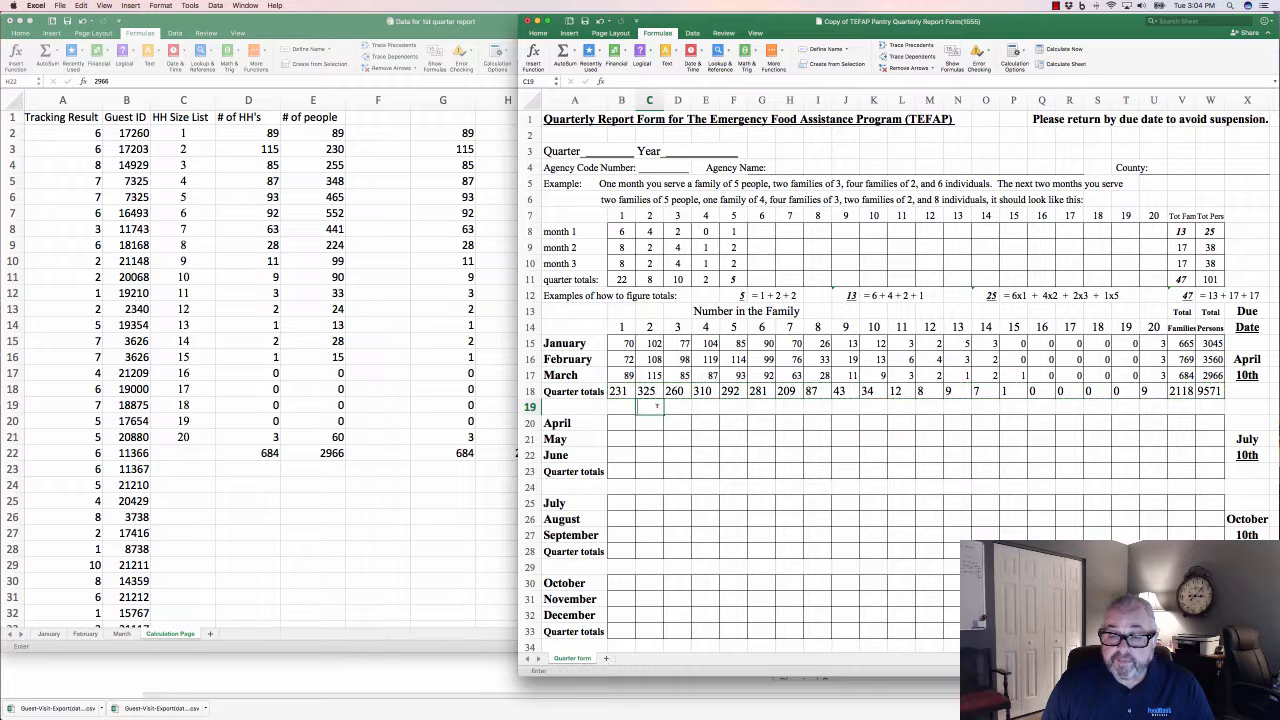